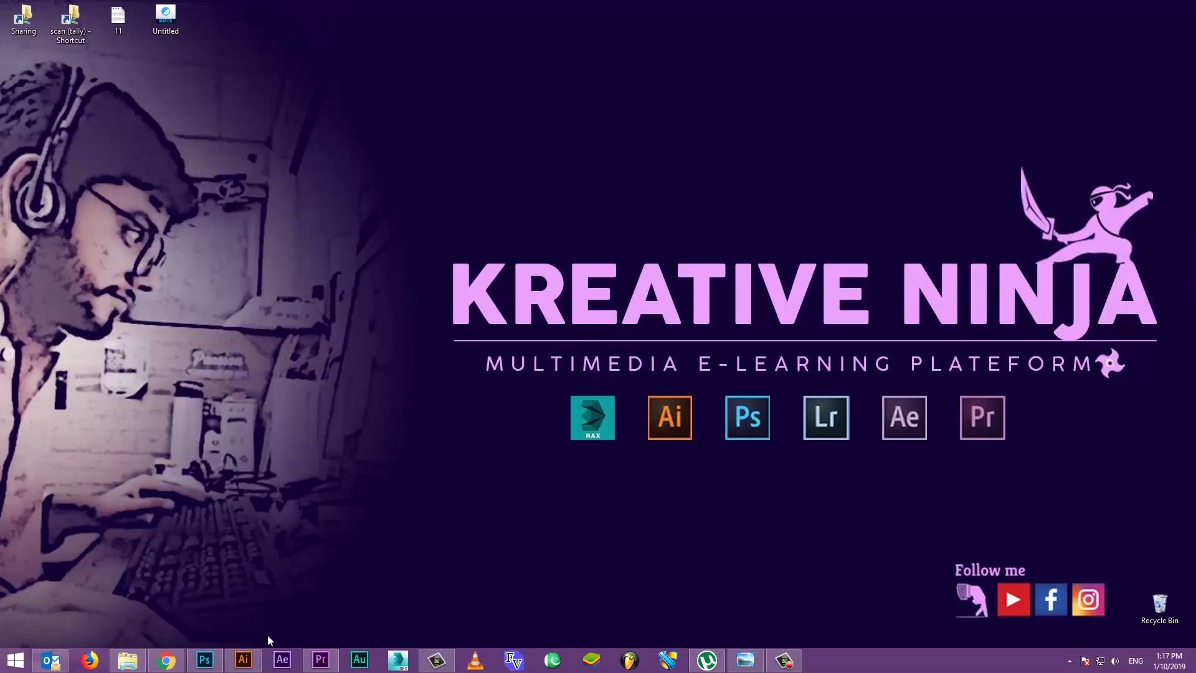
Bring the Adobe Illustrator window with its blank artboard to the front.
left_click(243, 659)
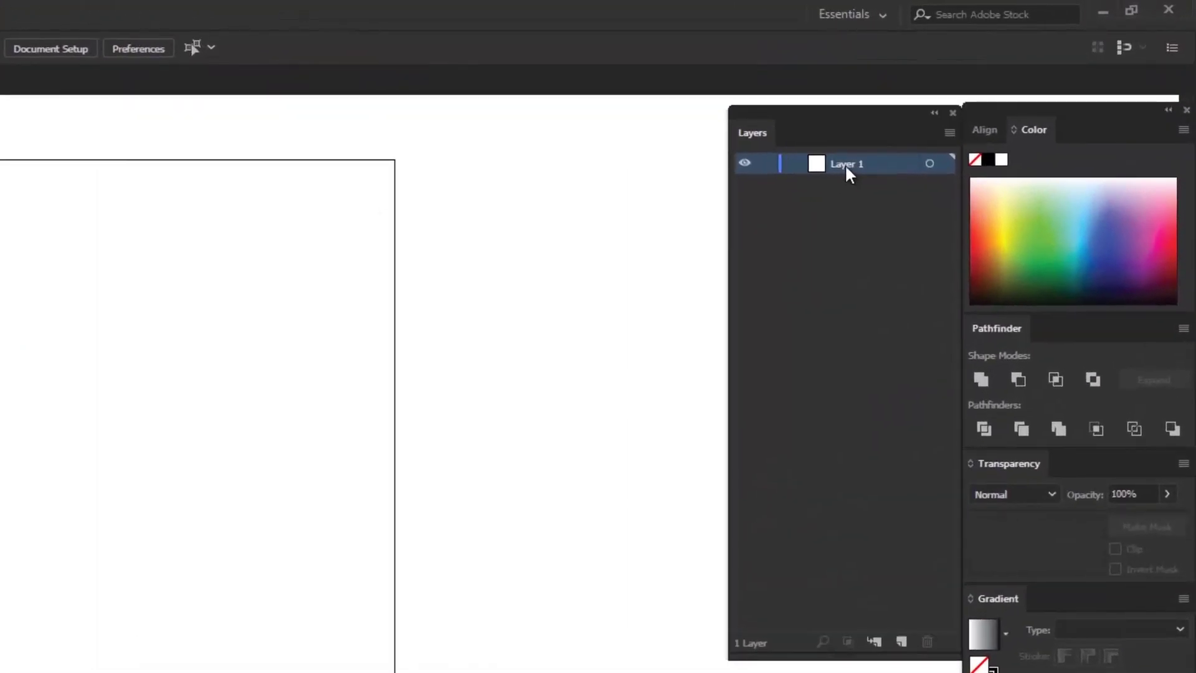
Rename Layer 1 to 'Work area'.
double_click(851, 163)
type("Work area")
key("Return")
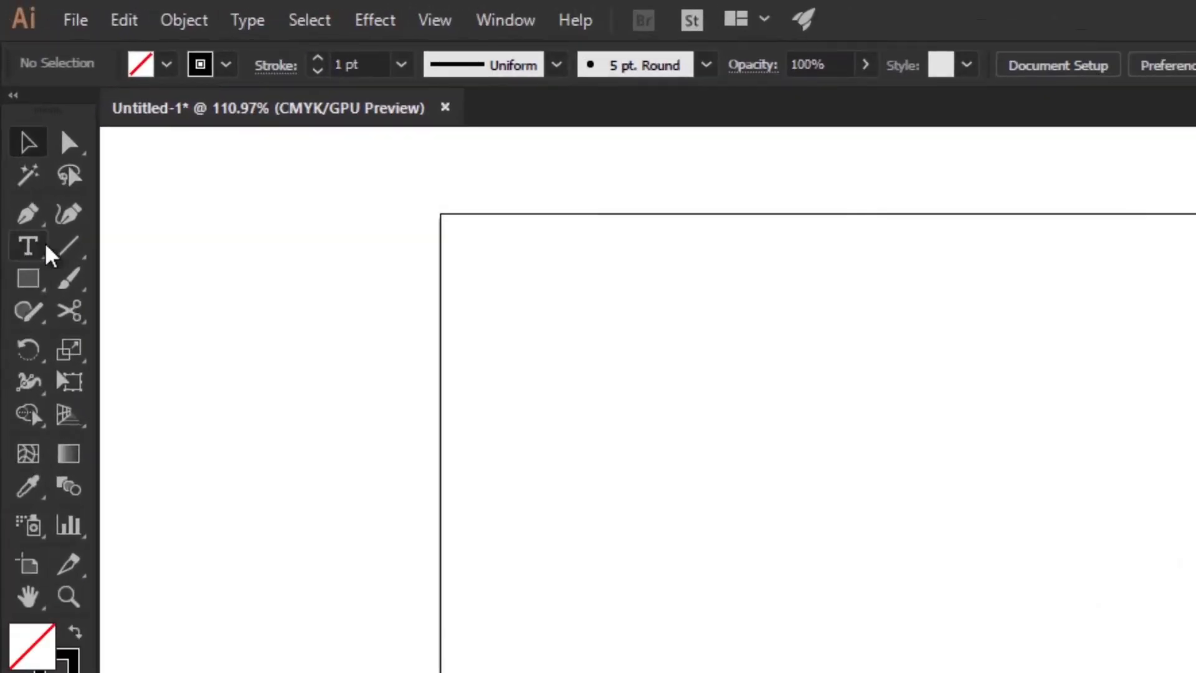
Draw a long vertical line down through the middle of the artboard.
left_click(67, 248)
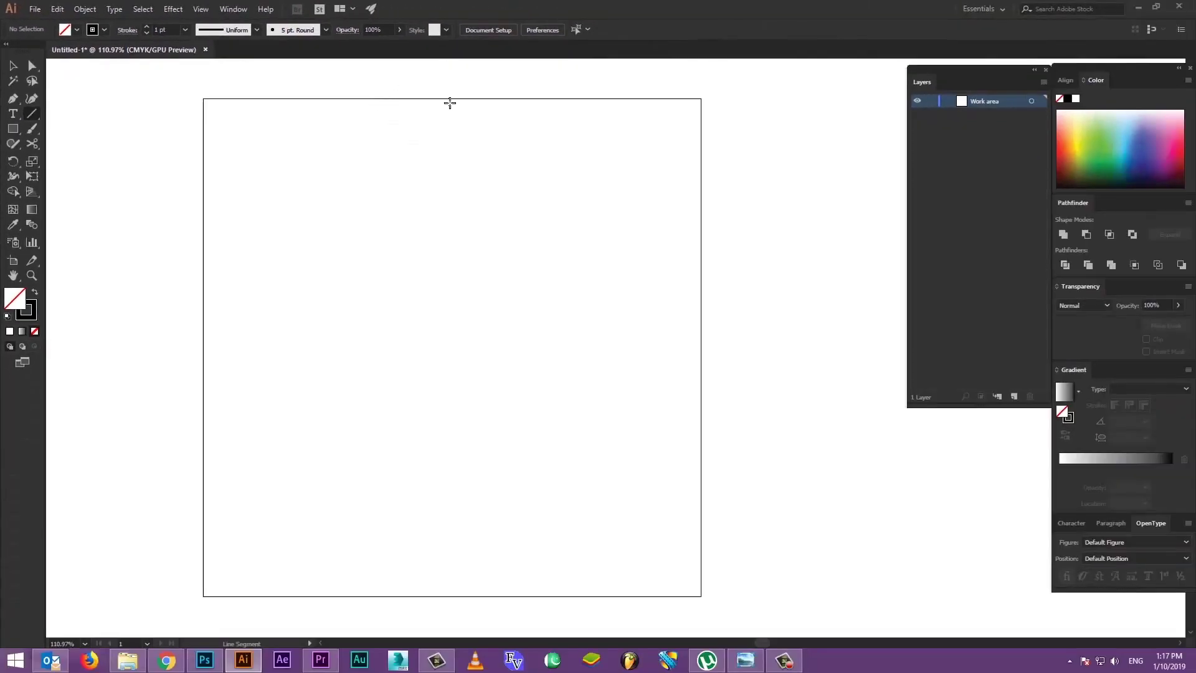
left_click_drag(452, 347, 446, 630)
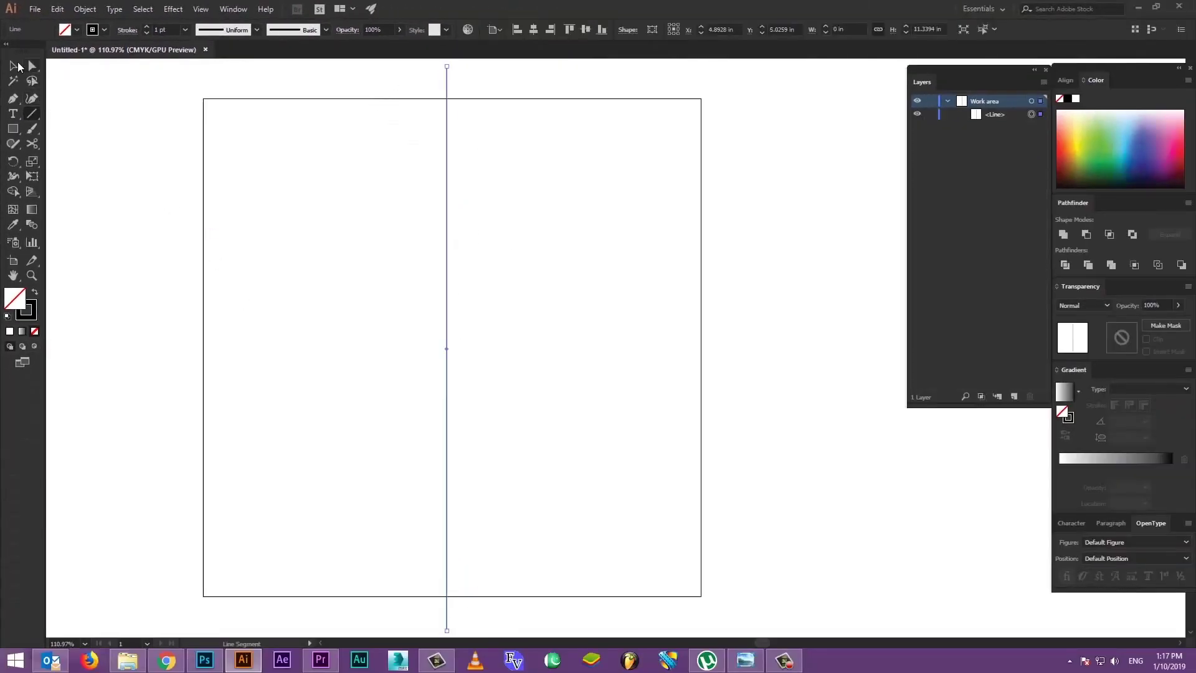
left_click(13, 66)
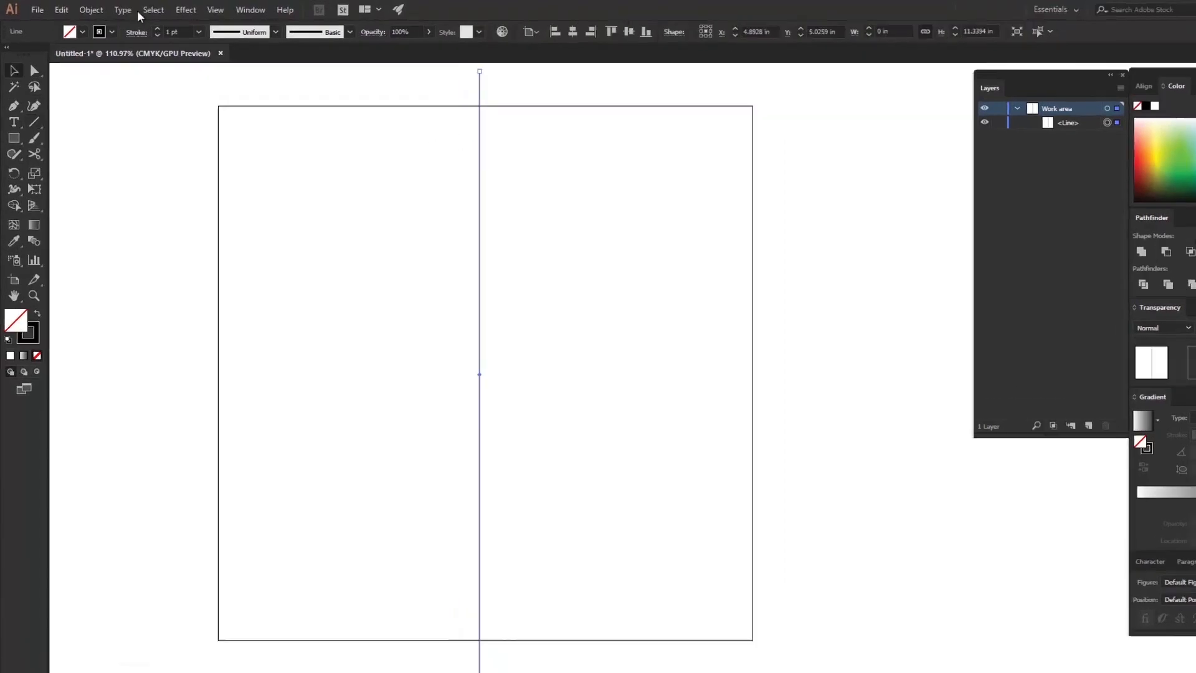
Paste a copy of the line in place and rotate it 90° into a horizontal crossing line.
left_click(112, 25)
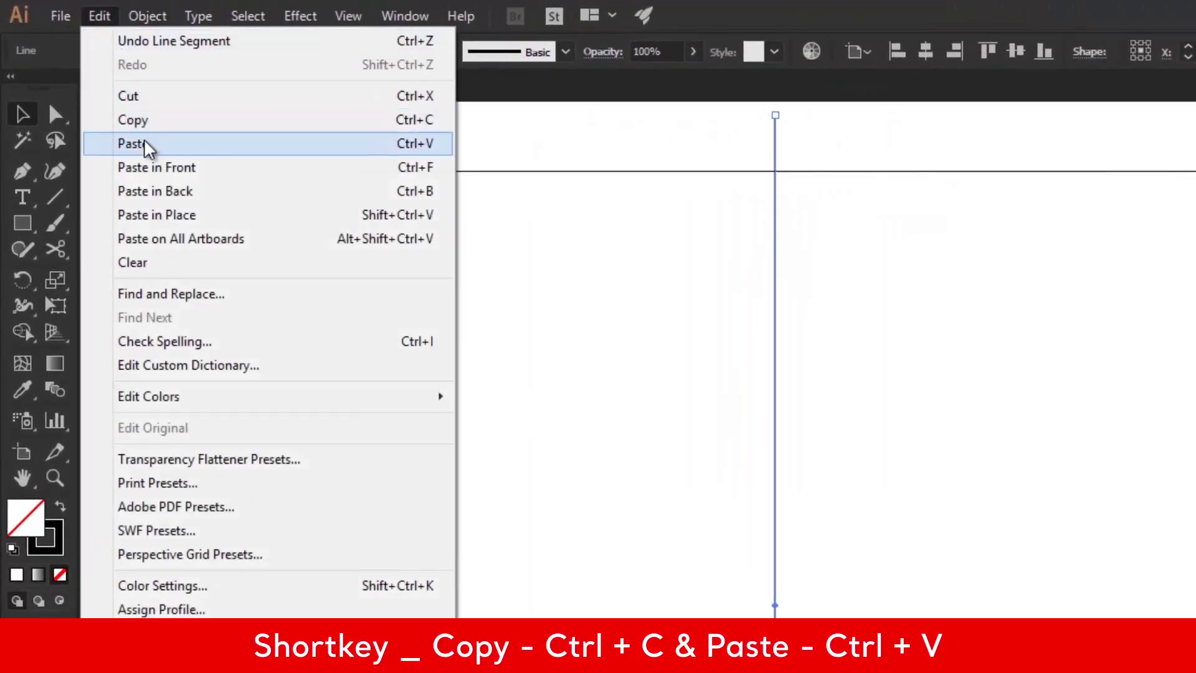
left_click(149, 121)
left_click(112, 18)
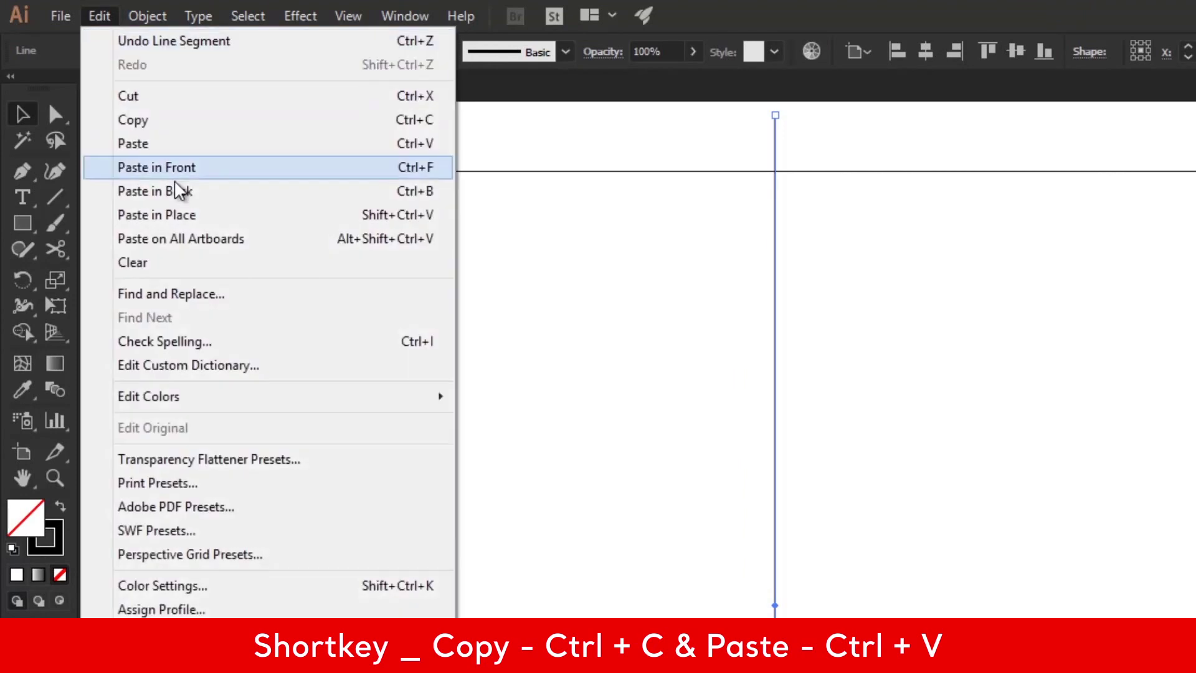
left_click(181, 200)
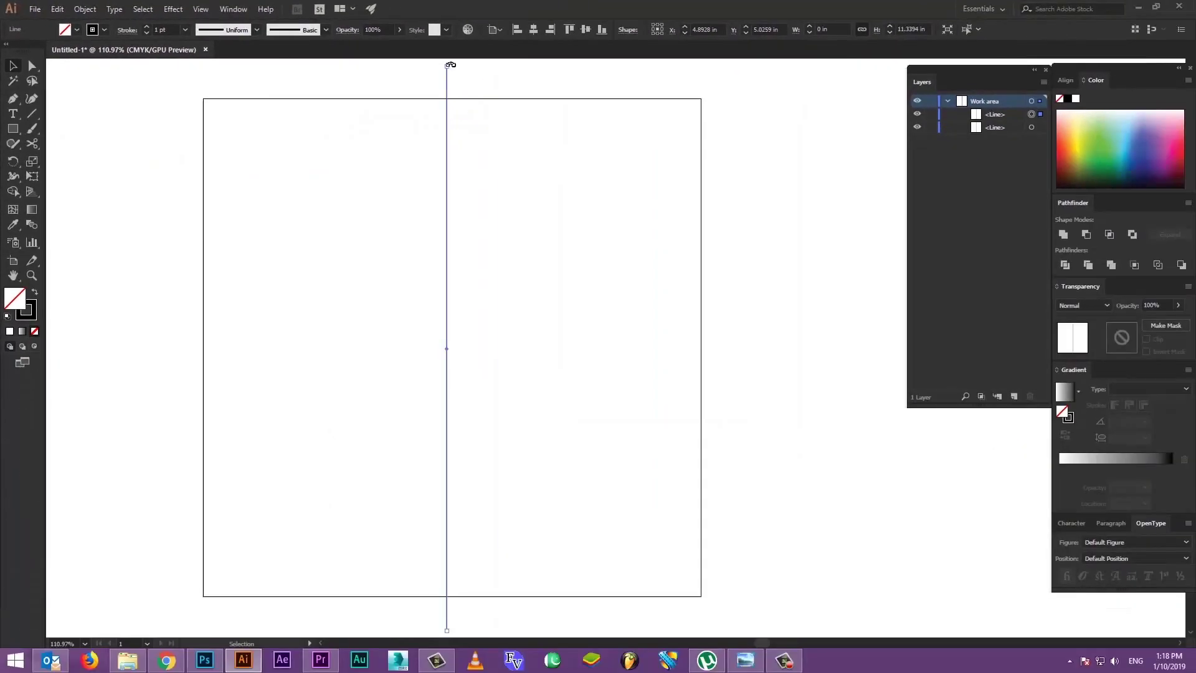
left_click_drag(502, 91, 701, 335)
Centre both crossing lines on the artboard and target the Work area layer.
left_click(712, 324)
left_click_drag(563, 331, 445, 411)
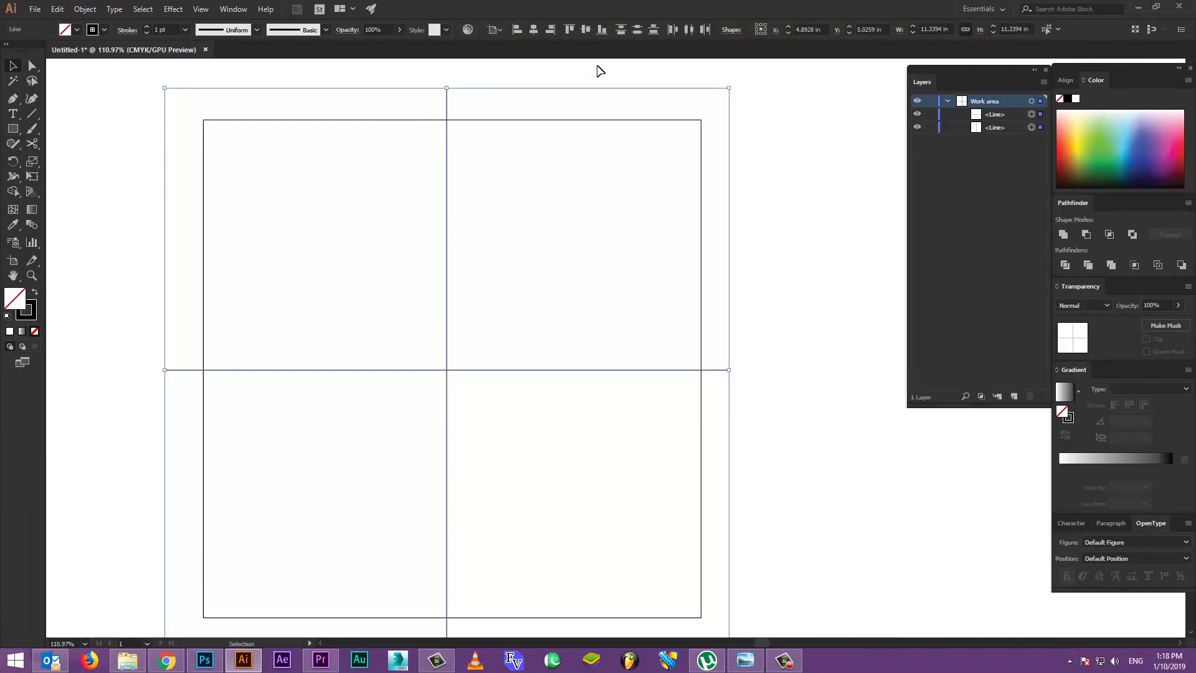
left_click(533, 29)
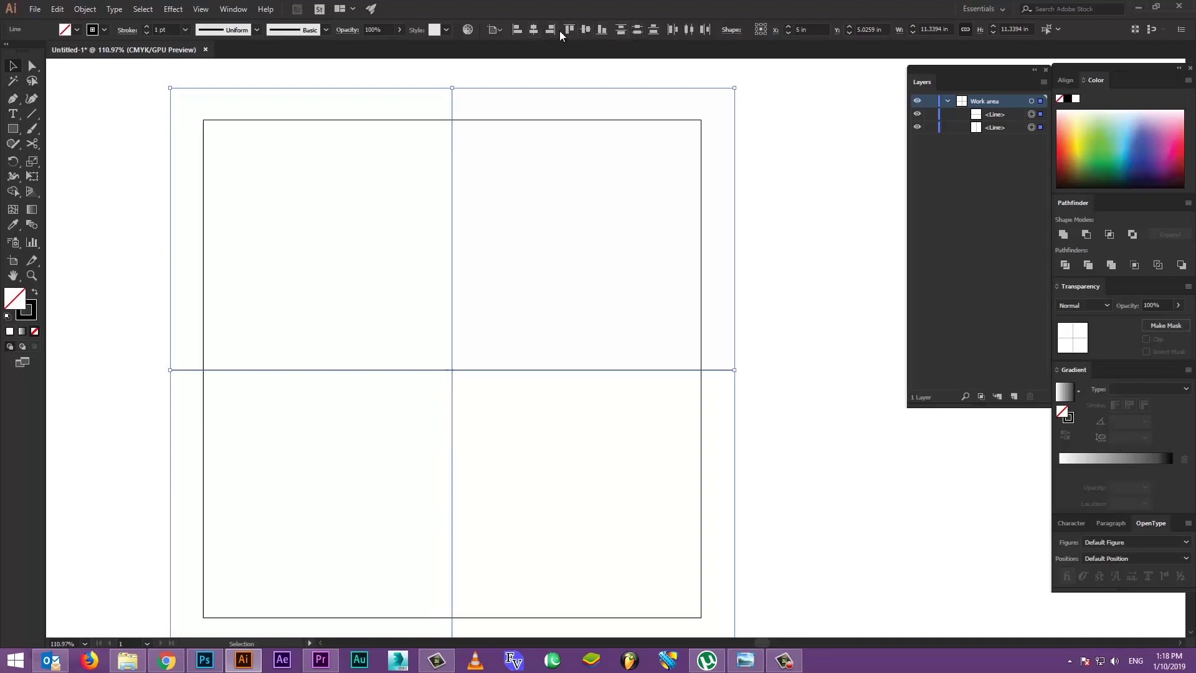
left_click(528, 257)
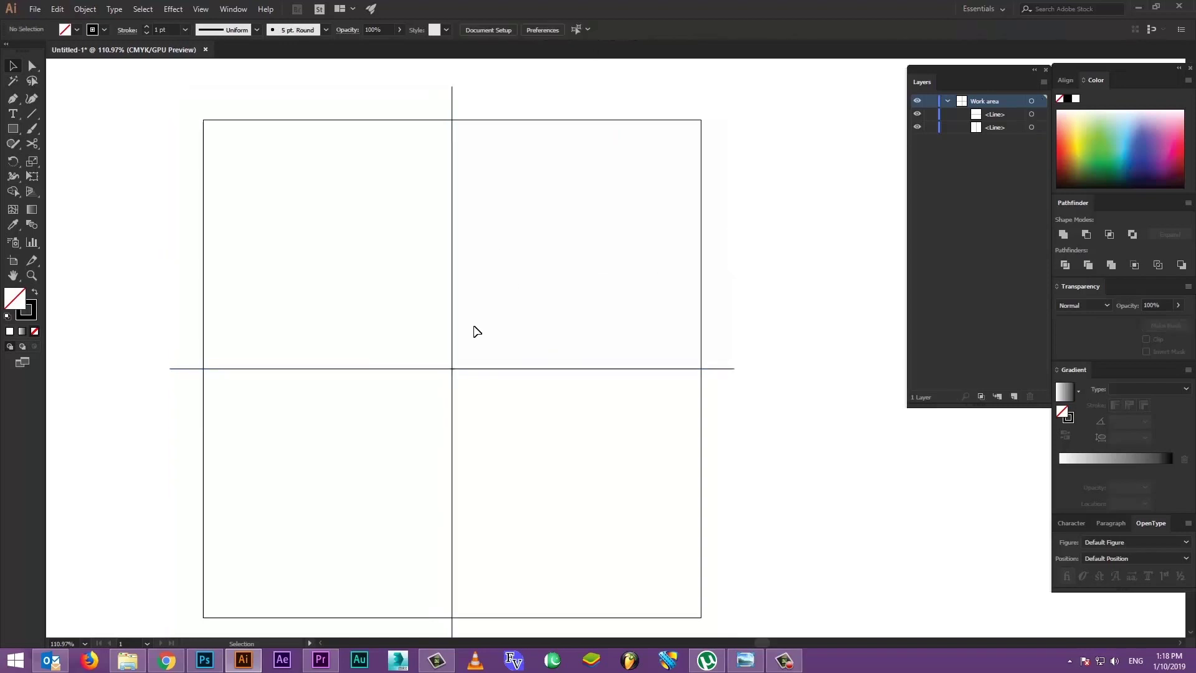
left_click_drag(496, 319, 376, 440)
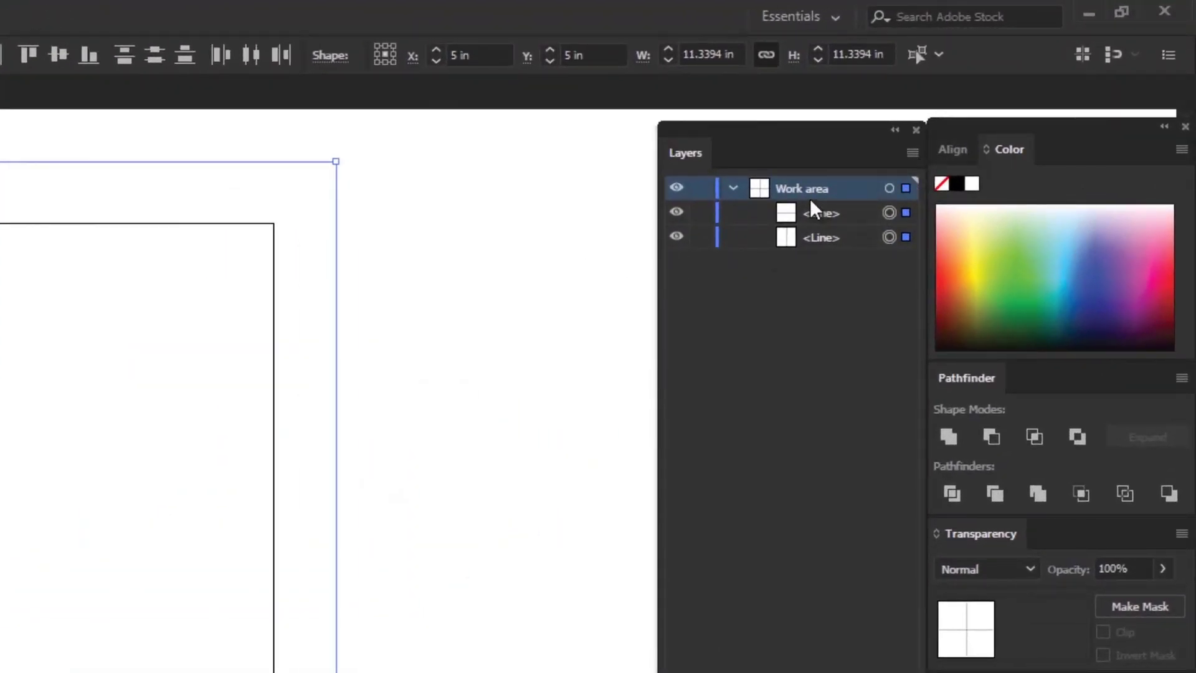
left_click(887, 189)
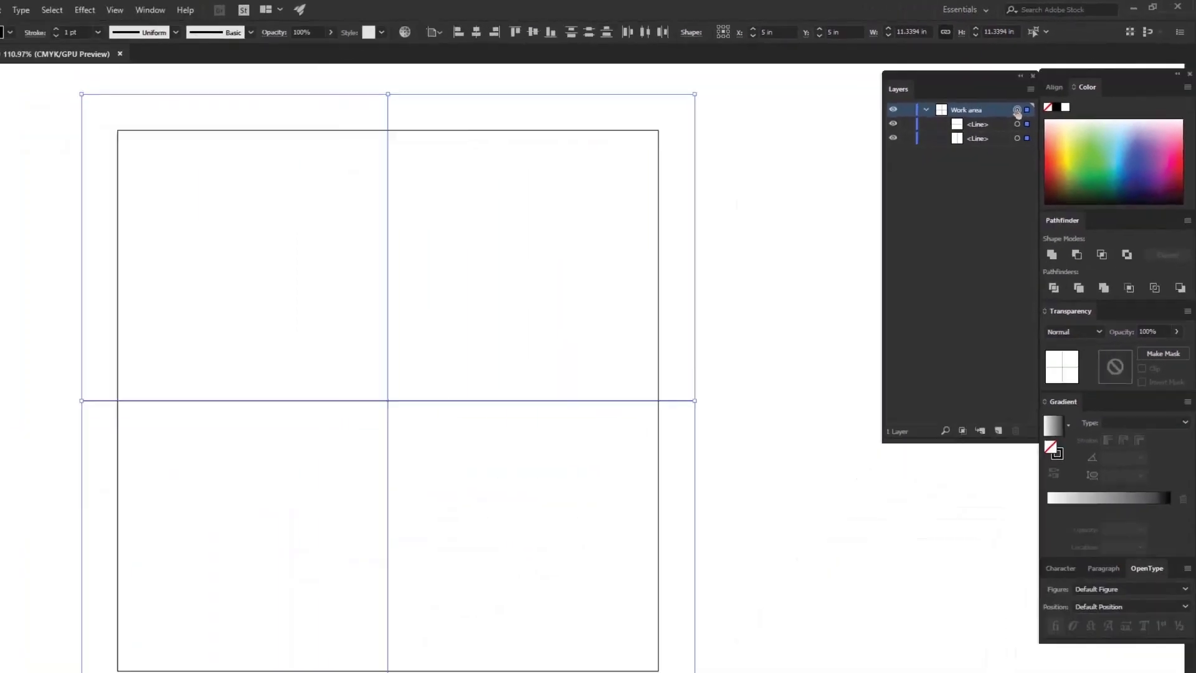
Apply a Transform effect with 11 copies at 30° to fan the lines into twelve rays.
left_click(240, 12)
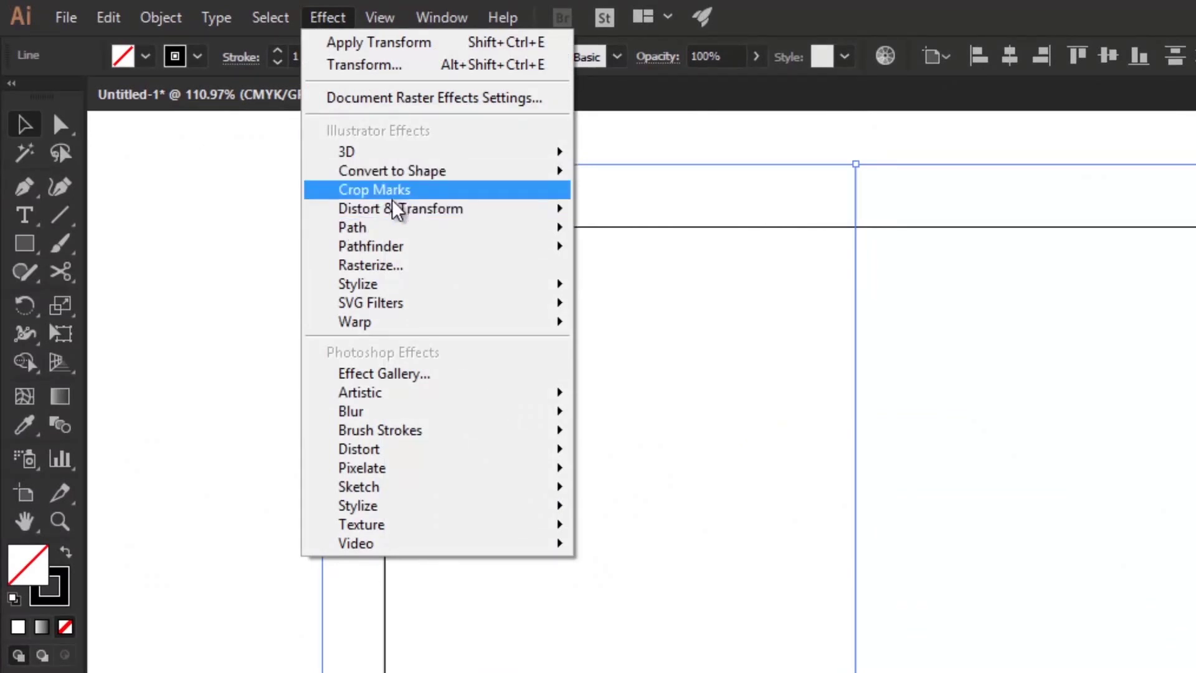
mouse_move(399, 208)
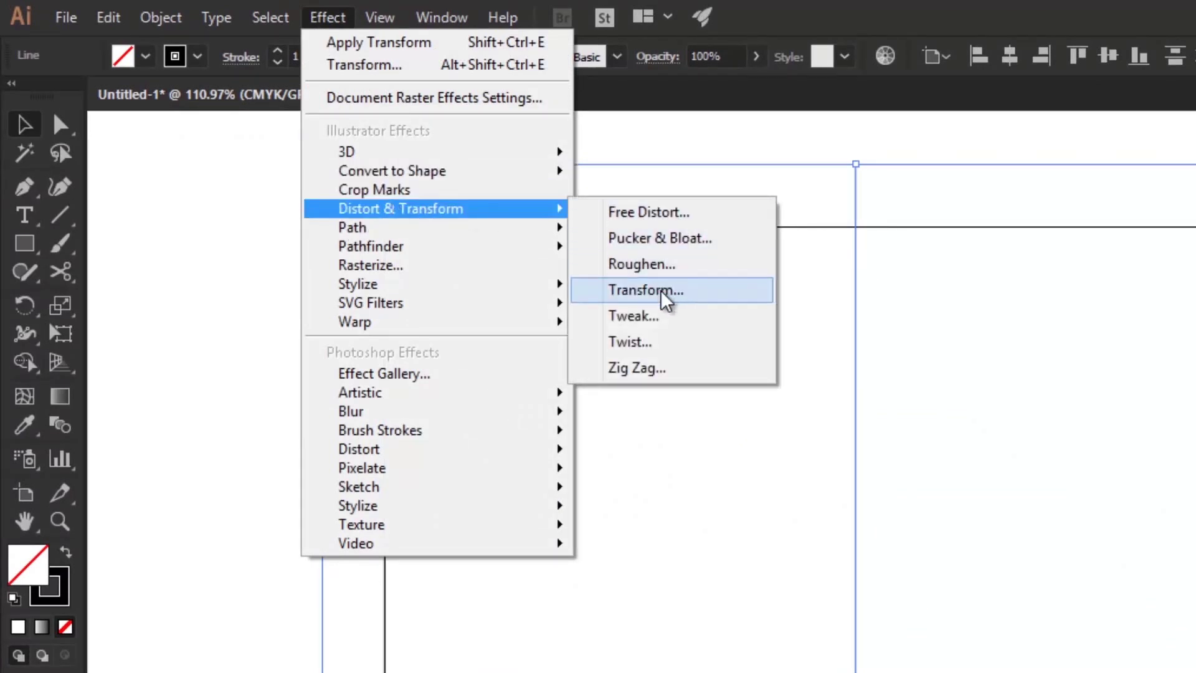
left_click(662, 292)
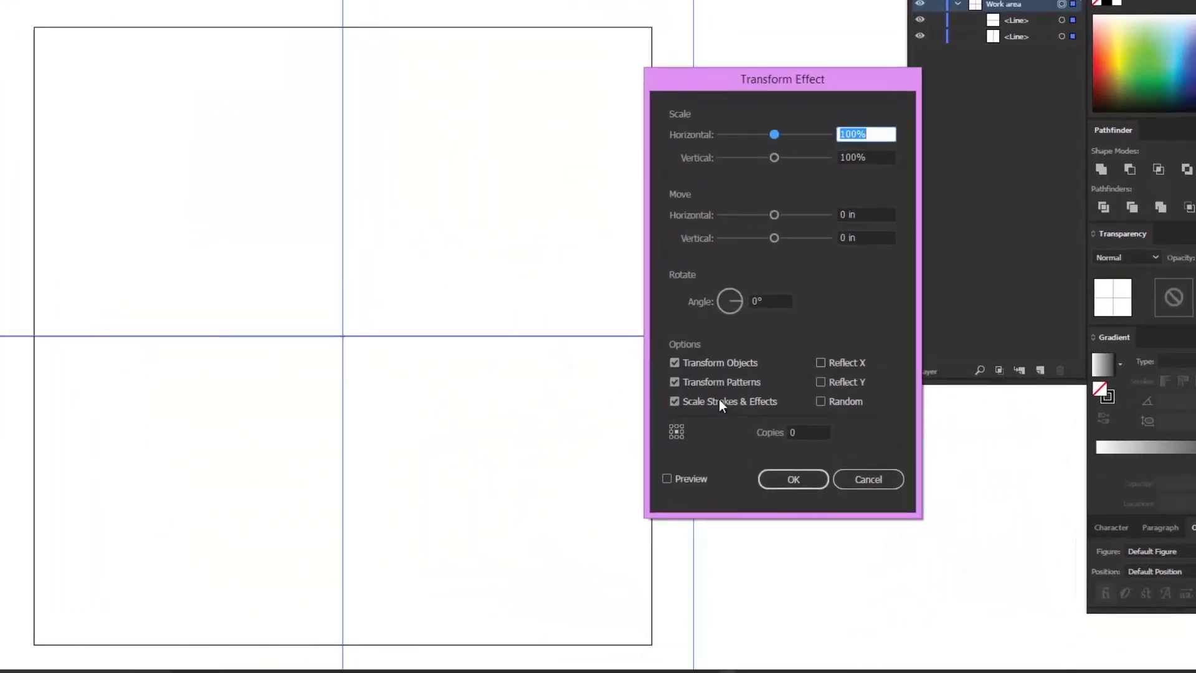
left_click(790, 434)
type("11")
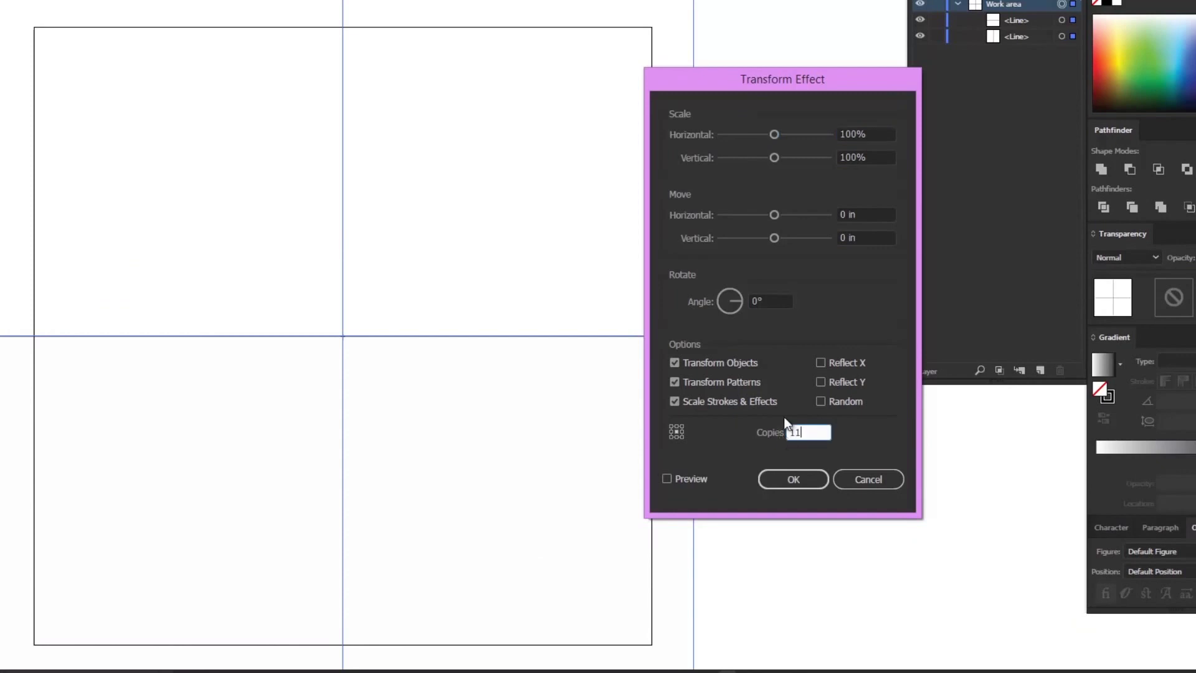
left_click(768, 302)
type("30")
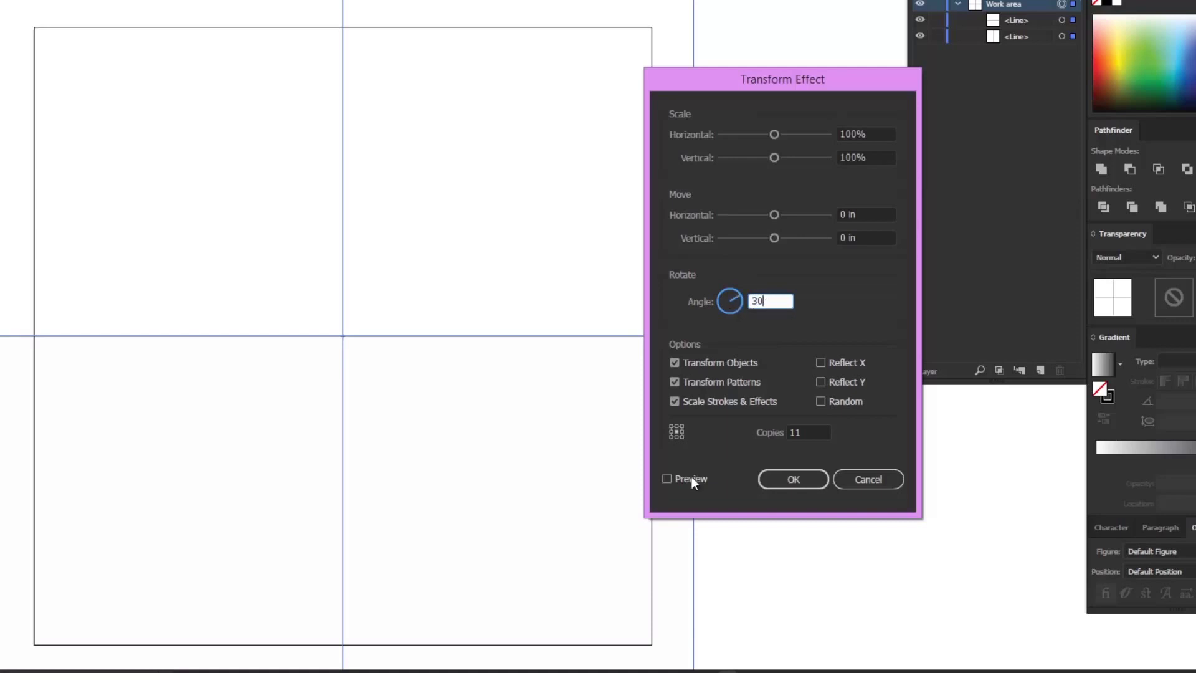
left_click(665, 479)
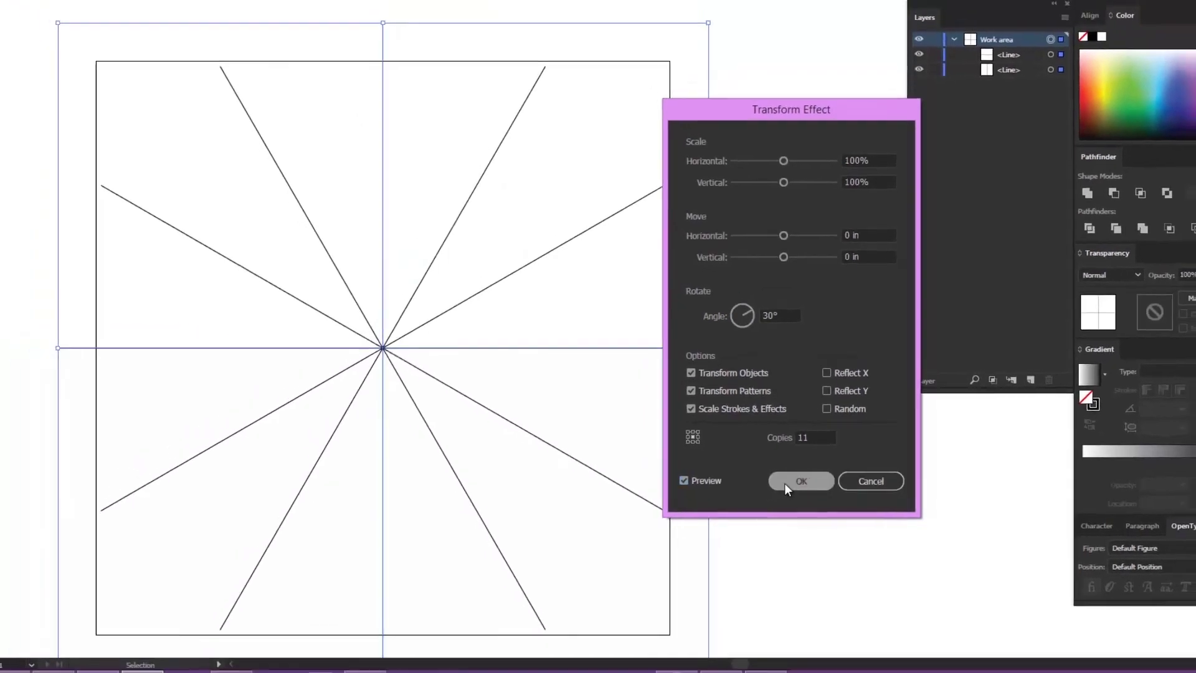
left_click(786, 479)
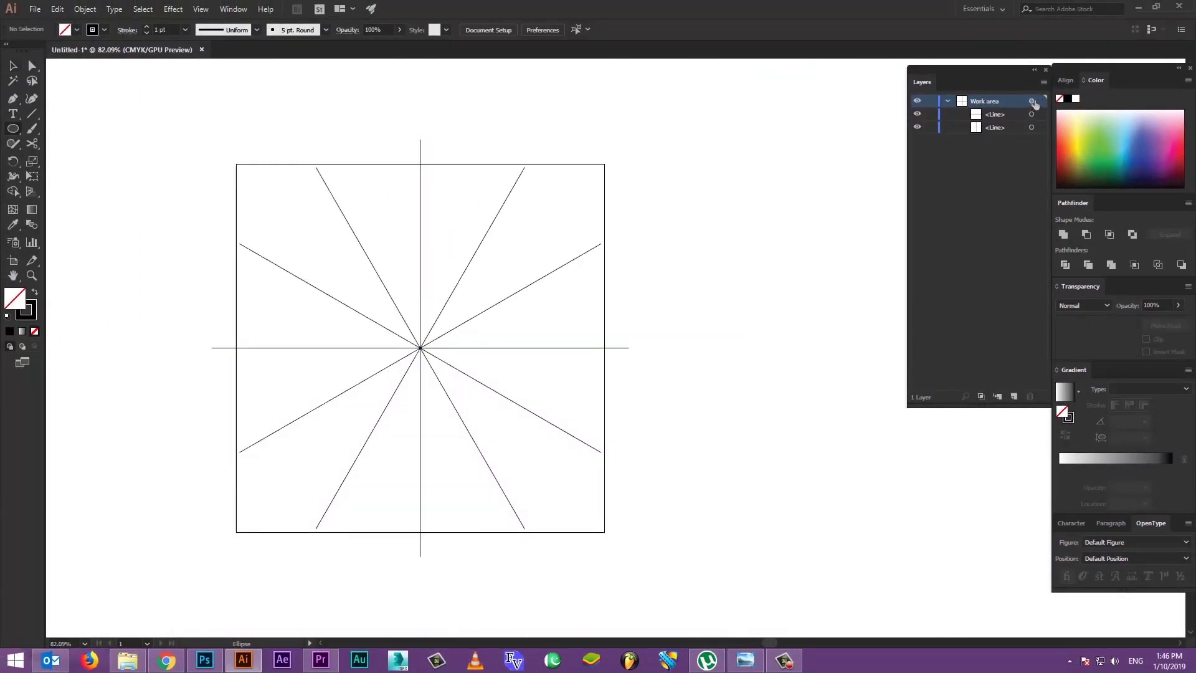
left_click(1032, 101)
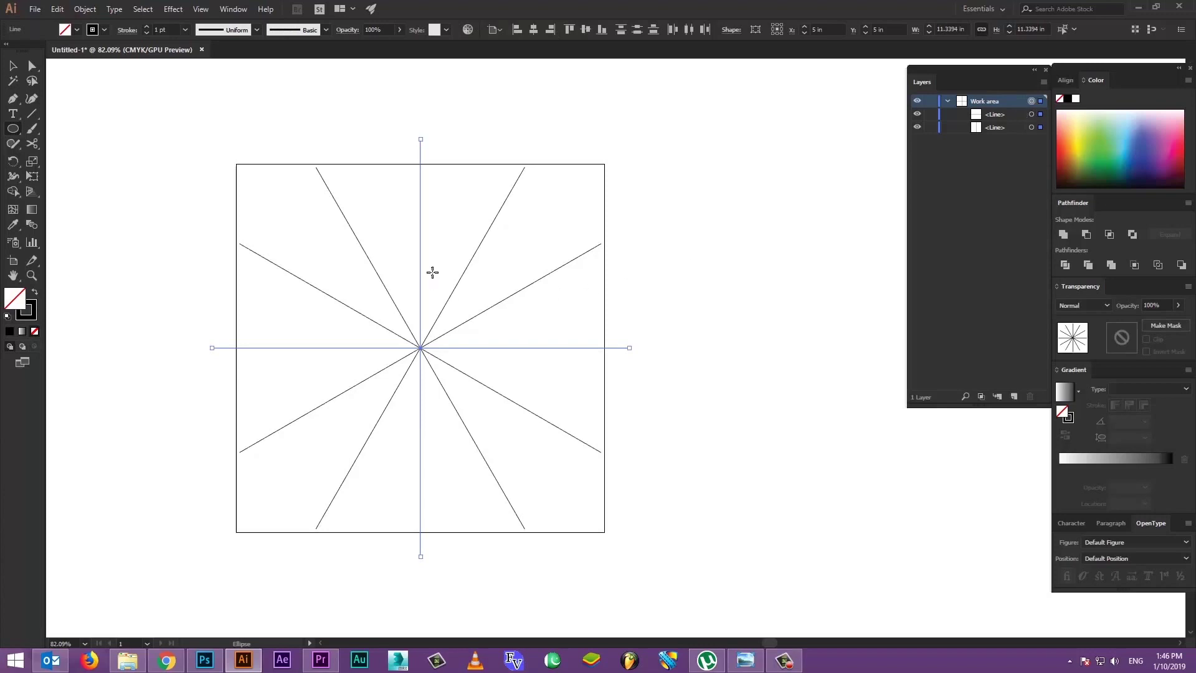
Draw a small circle above the centre and fill it solid black.
left_click_drag(436, 279, 443, 291)
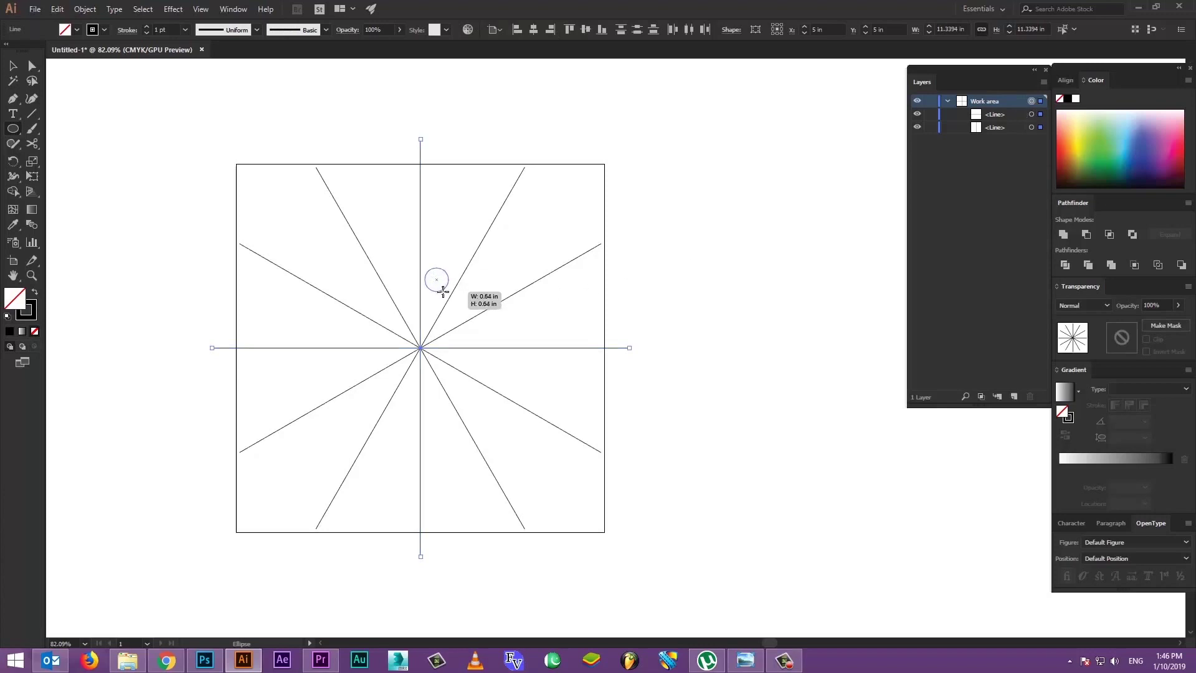
key("shift+ctrl+e")
key("v")
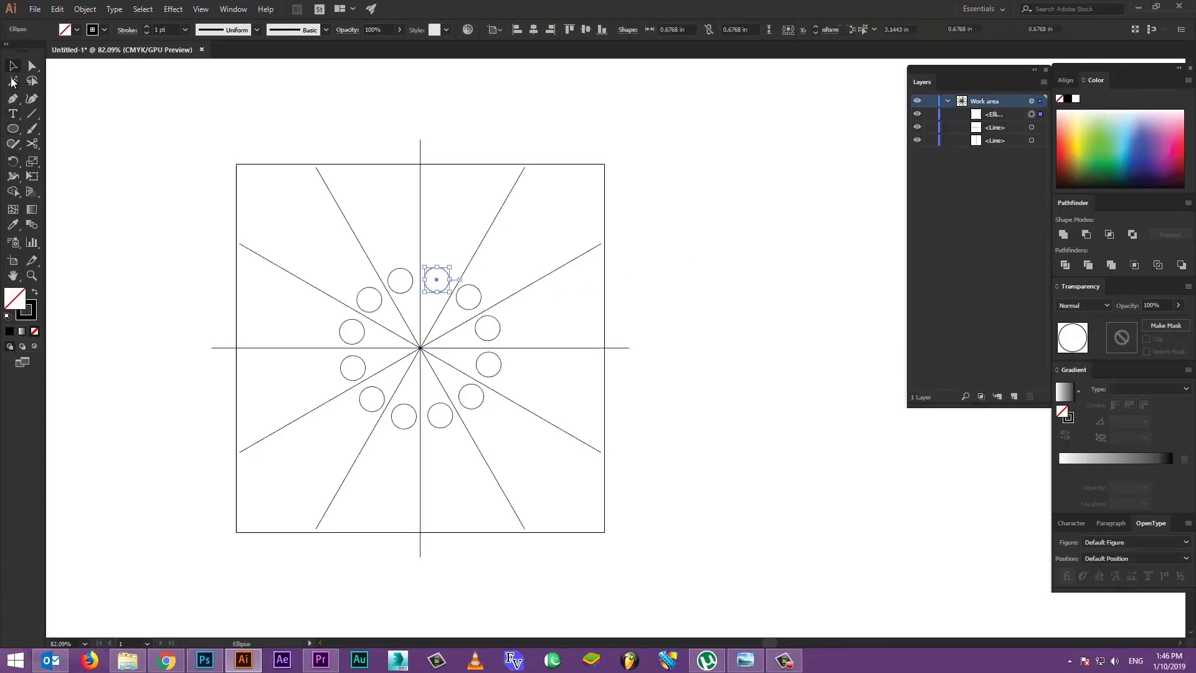
left_click(34, 294)
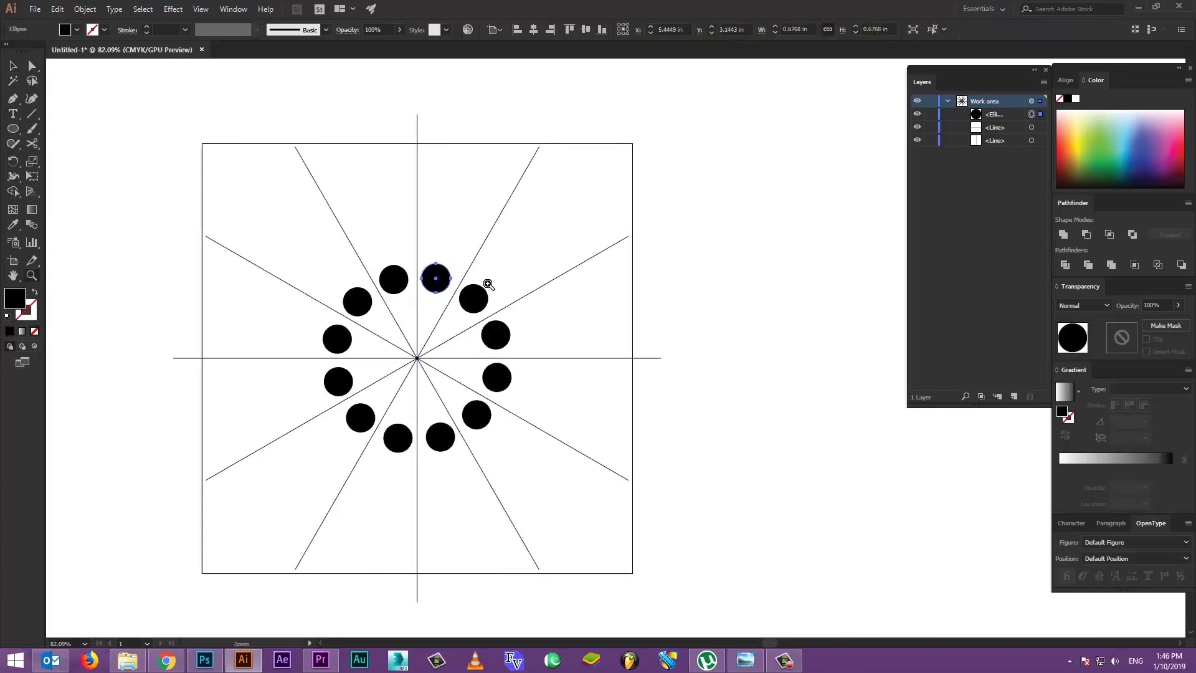
scroll(434, 288, "up", 3)
Shrink the circle and tuck its ring of copies around the centre.
mouse_move(454, 254)
left_mouse_down()
mouse_move(422, 346)
mouse_move(425, 336)
left_mouse_up()
key("ctrl+z")
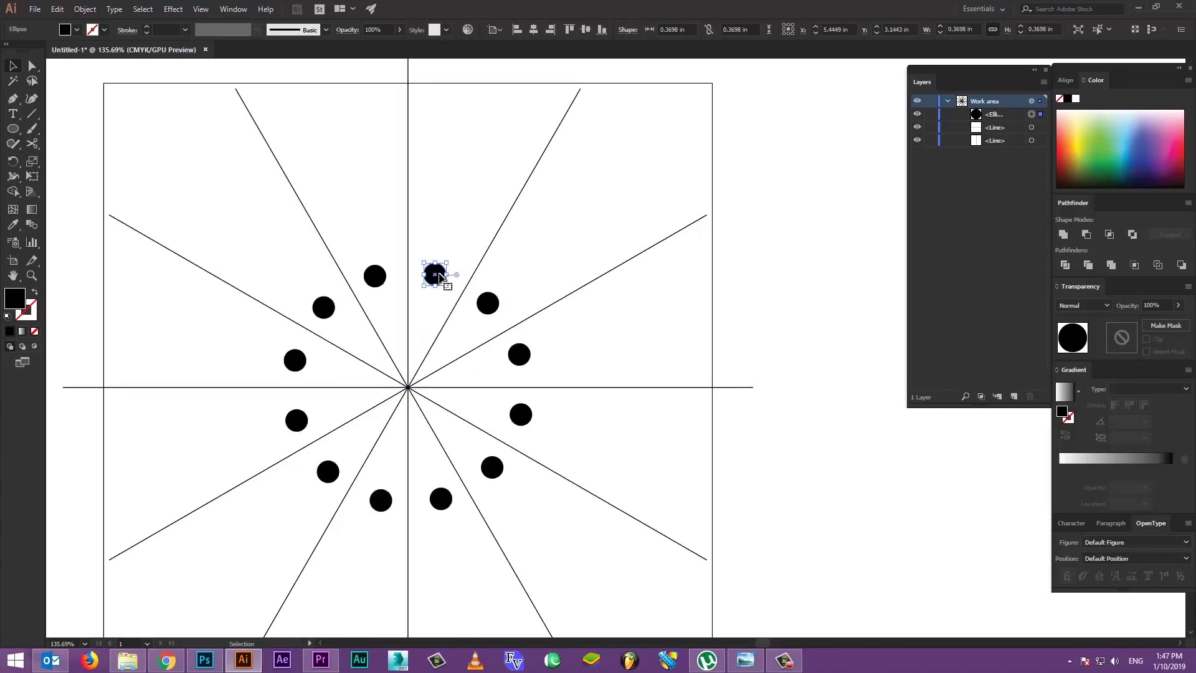
mouse_move(440, 278)
left_mouse_down()
mouse_move(409, 258)
mouse_move(412, 367)
mouse_move(413, 335)
left_mouse_up()
left_click(421, 336)
left_click(417, 344)
left_click(422, 330)
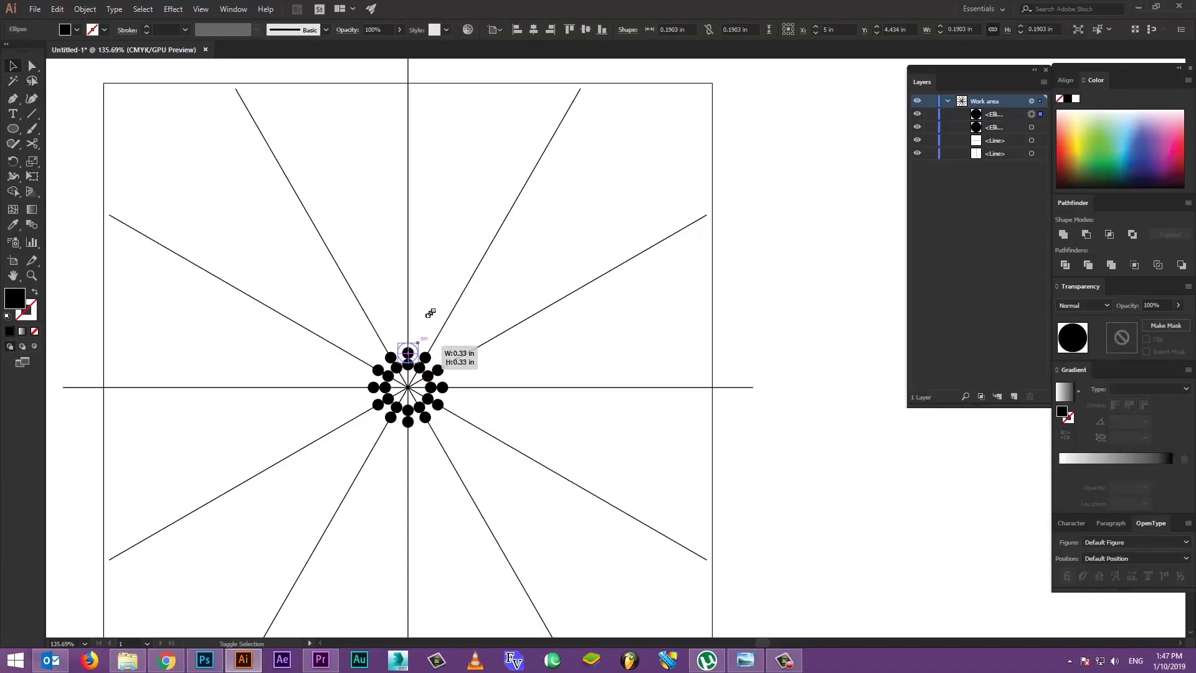
Make the outer circle ring white with 4 pt black outlines.
left_click(441, 292)
left_click_drag(411, 351, 408, 347)
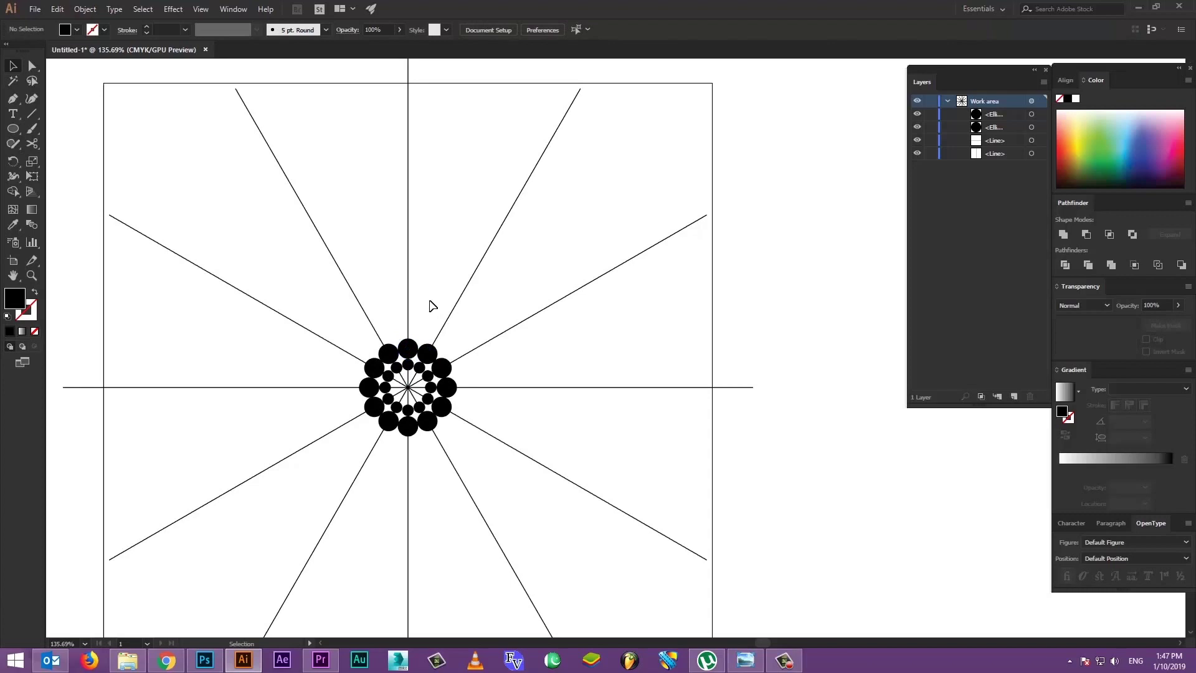
left_click(411, 350)
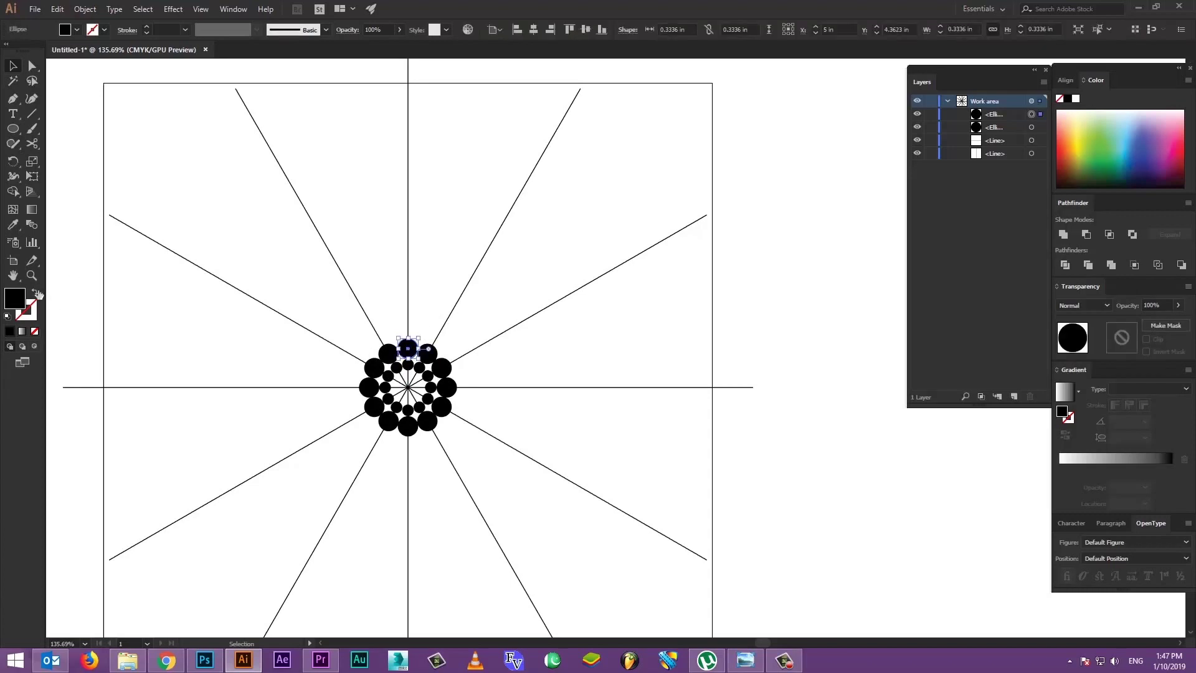
left_click(37, 293)
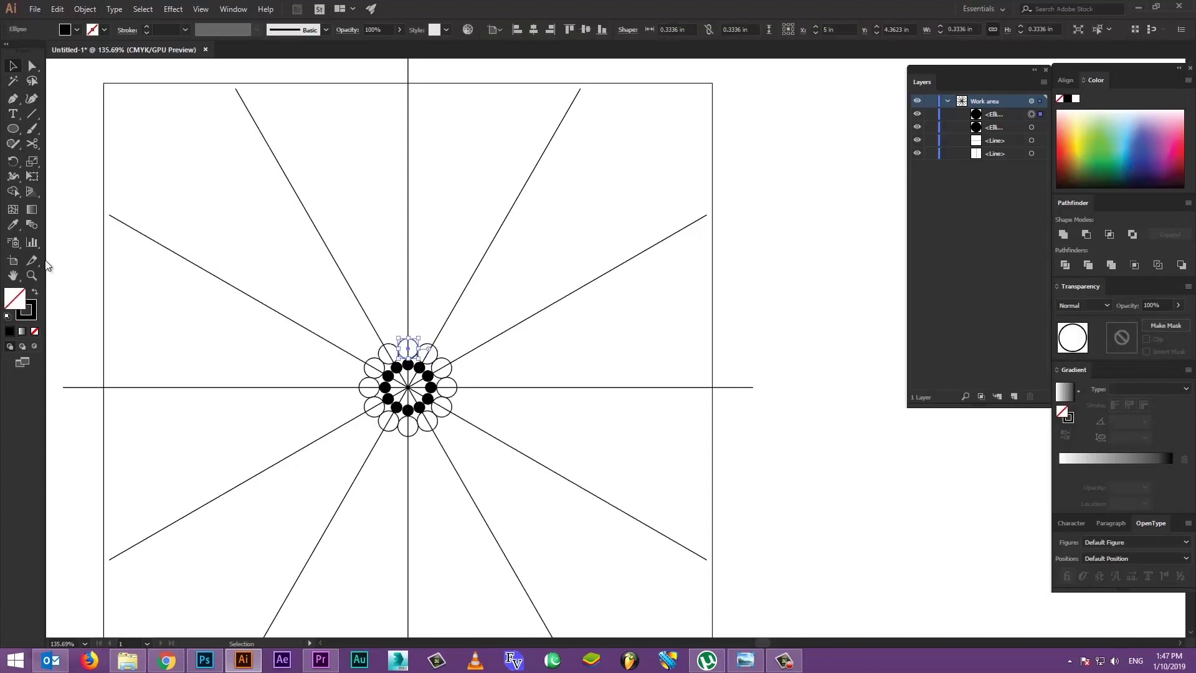
left_click(147, 28)
left_click(147, 28)
left_click(326, 181)
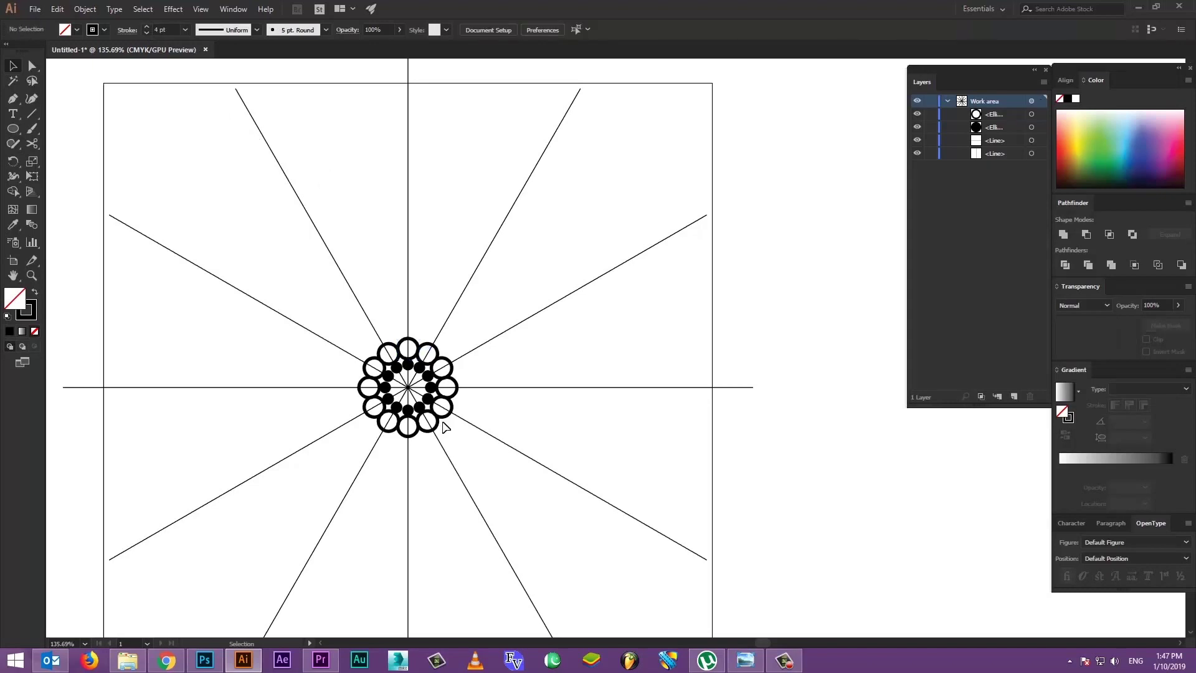
Draw short strokes outside the circles, then a star that repeats into a ring of twelve.
left_click(32, 113)
left_click_drag(421, 337, 425, 313)
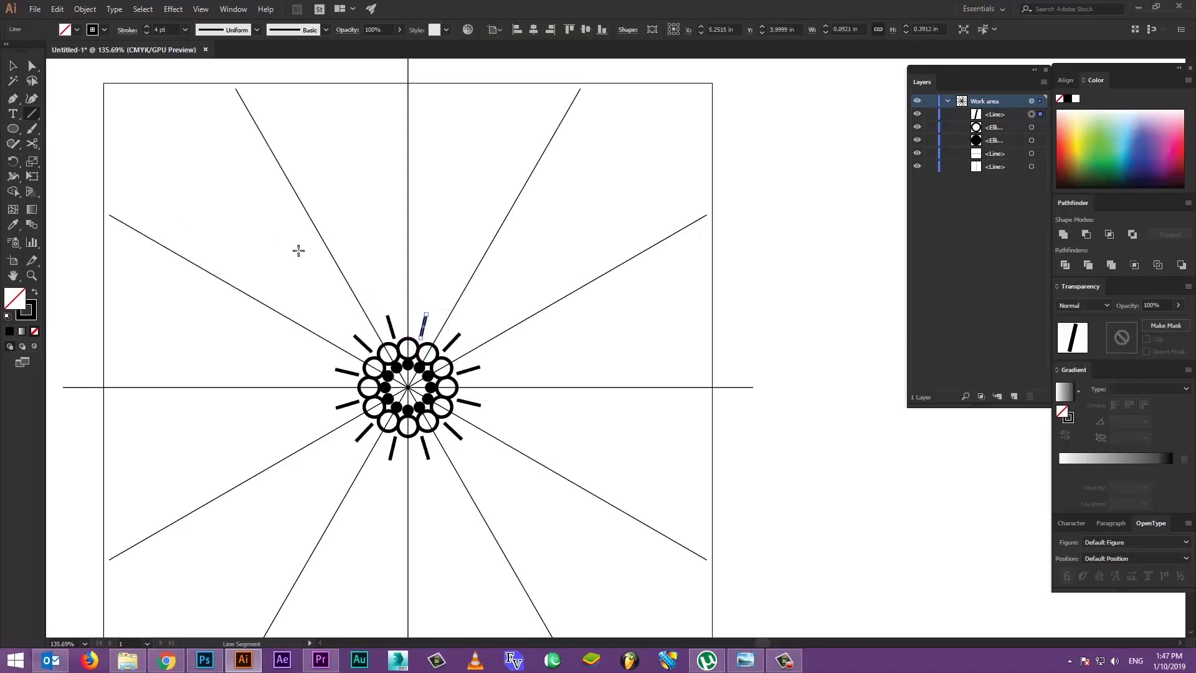
left_click_drag(531, 289, 621, 266)
key("ctrl+z")
key("ctrl+z")
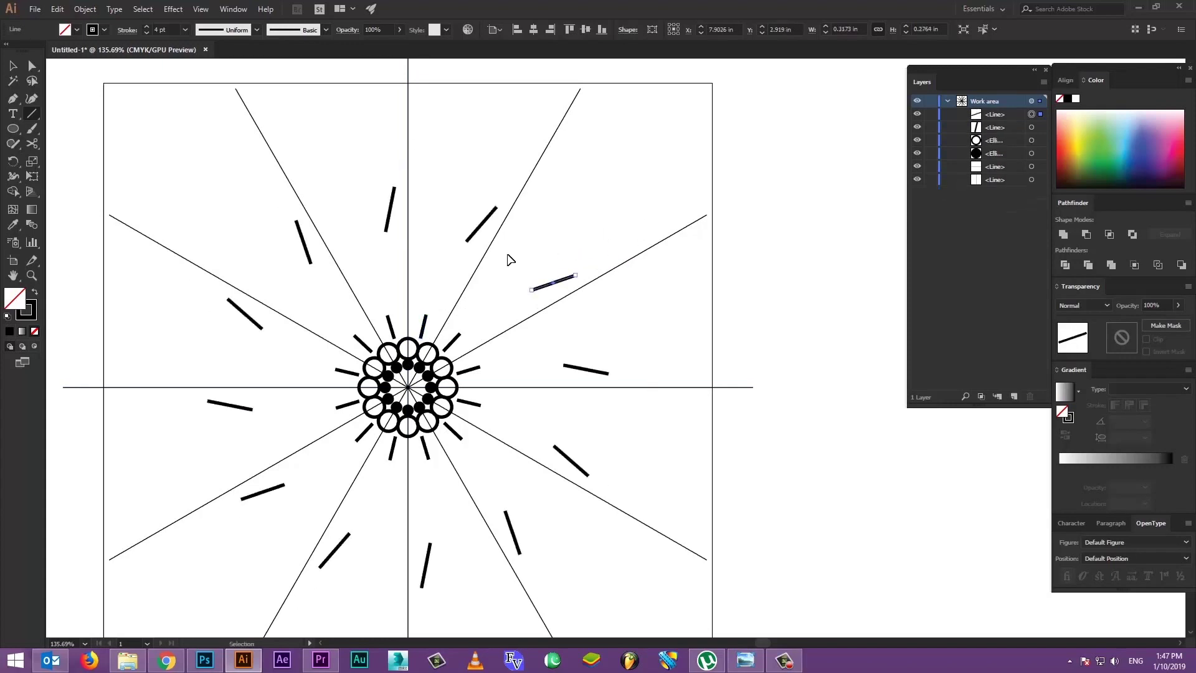
key("ctrl+z")
left_click_drag(424, 302, 441, 307)
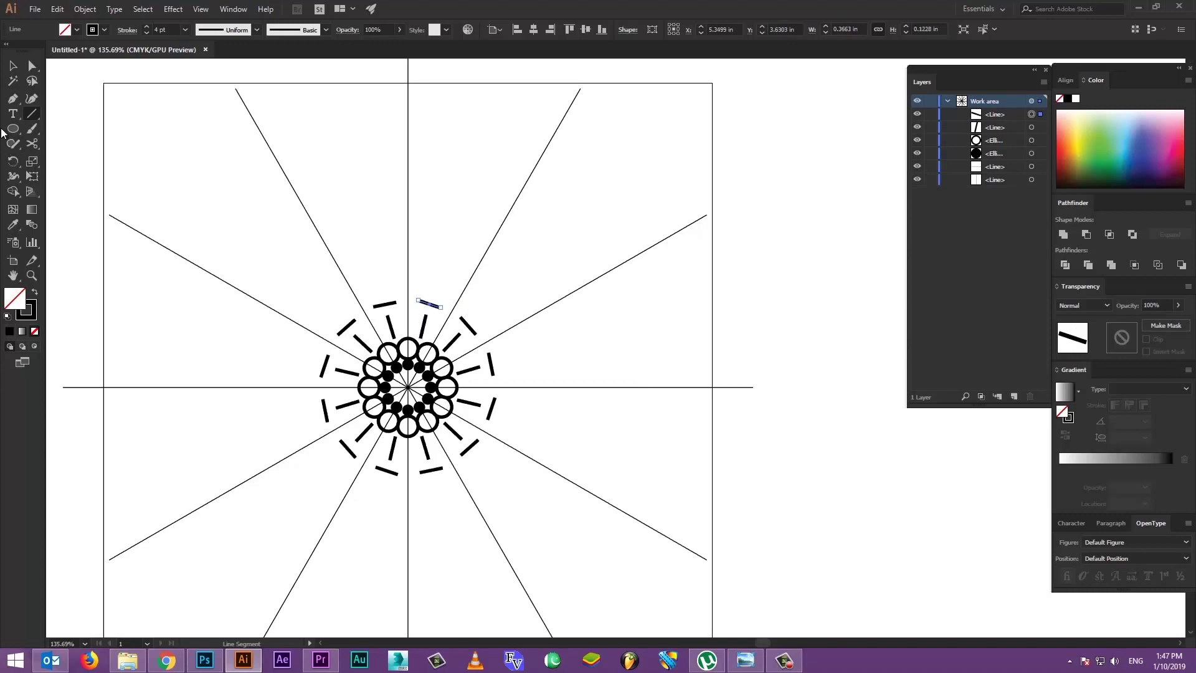
mouse_move(13, 128)
left_mouse_down()
mouse_move(54, 141)
mouse_move(66, 188)
left_mouse_up()
left_click_drag(437, 269, 458, 277)
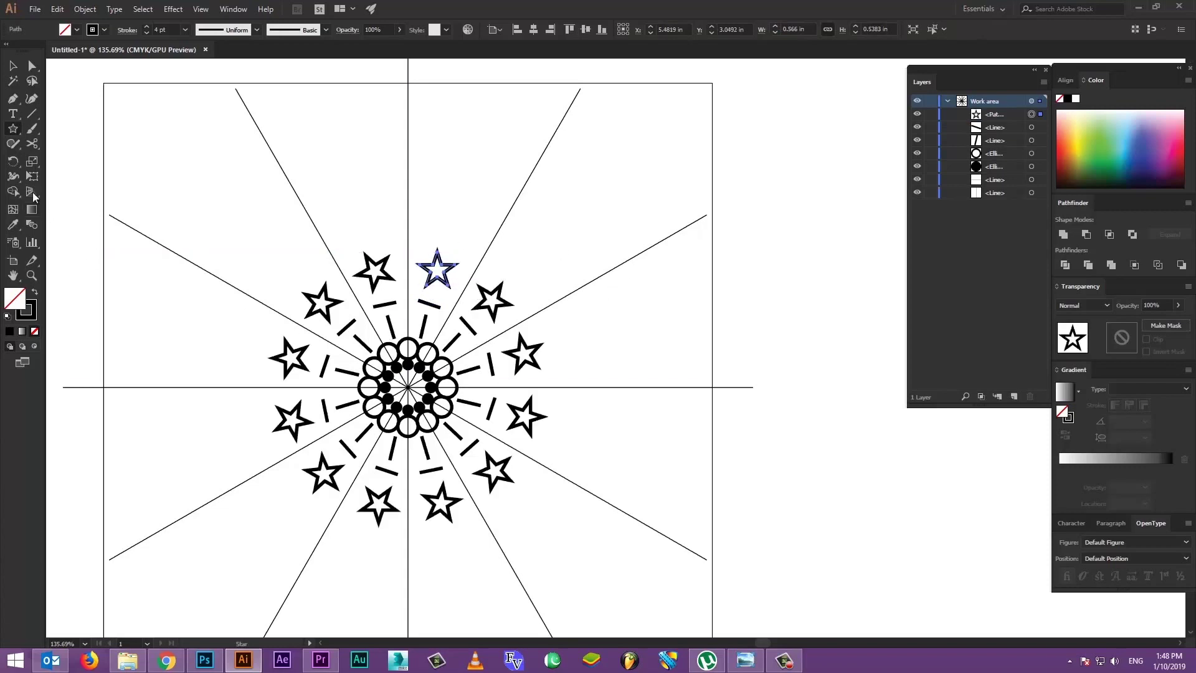
Pen-draw a curved crescent above the top star and fill it solid black.
key("p")
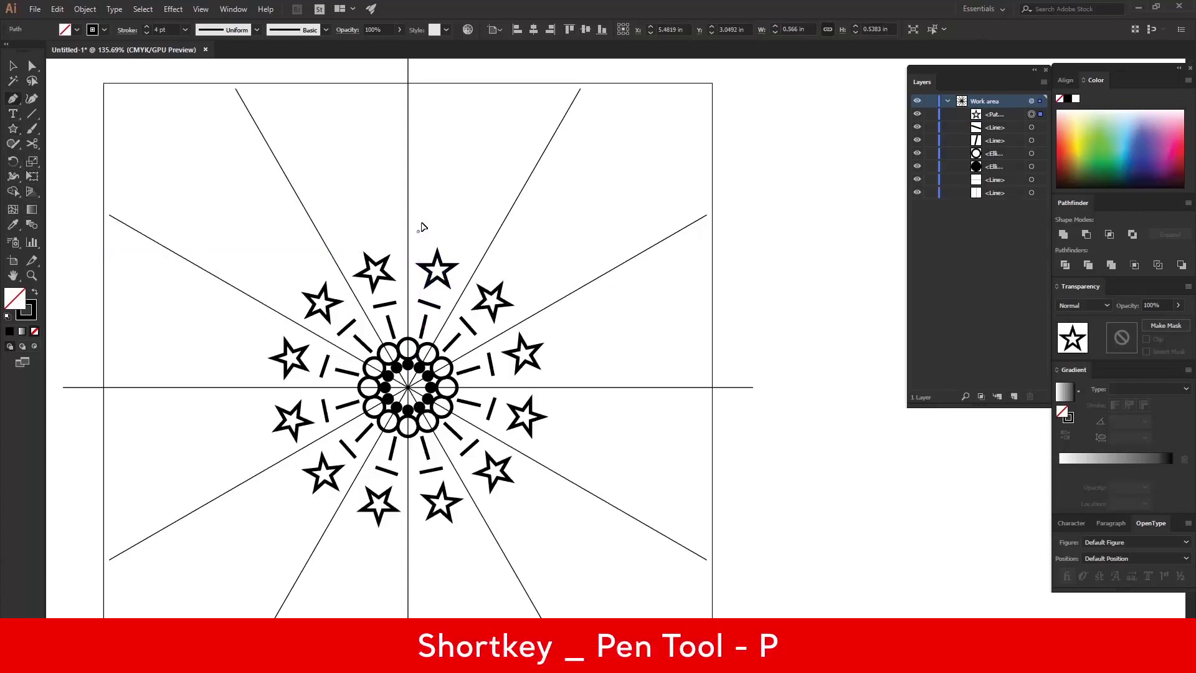
left_click(417, 231)
left_click_drag(455, 198, 474, 238)
left_click(472, 231)
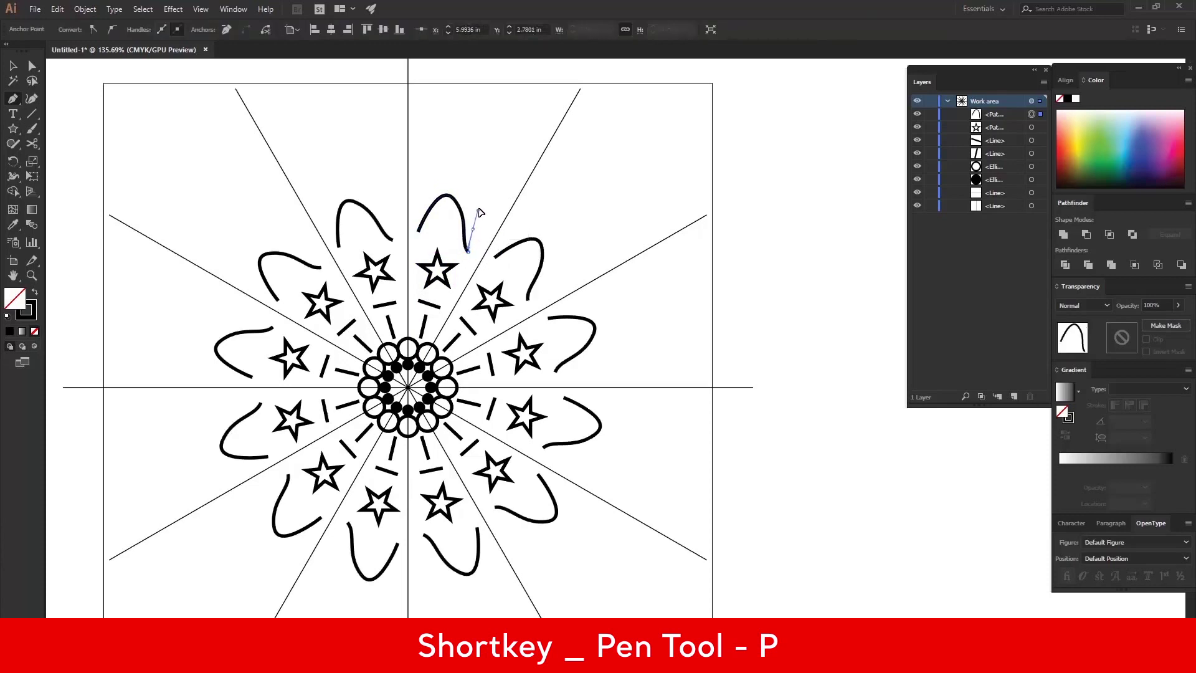
left_click(454, 165, "ctrl")
left_click(446, 194, "ctrl")
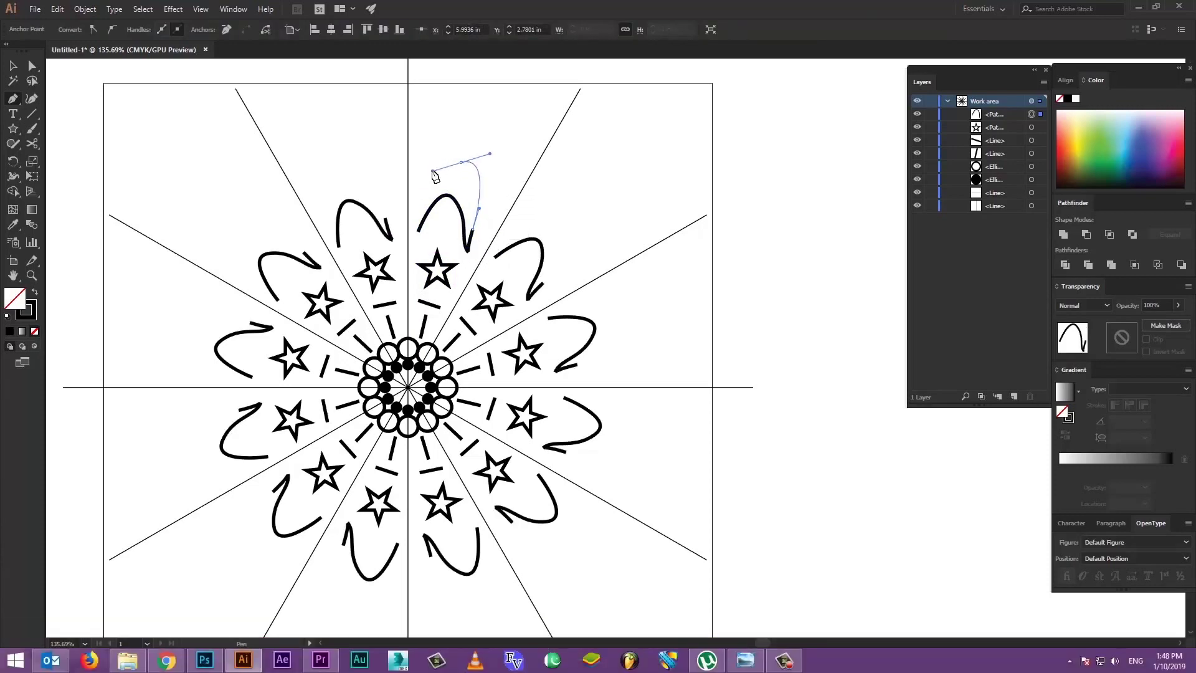
left_click_drag(446, 194, 461, 162)
left_click_drag(423, 244, 343, 268)
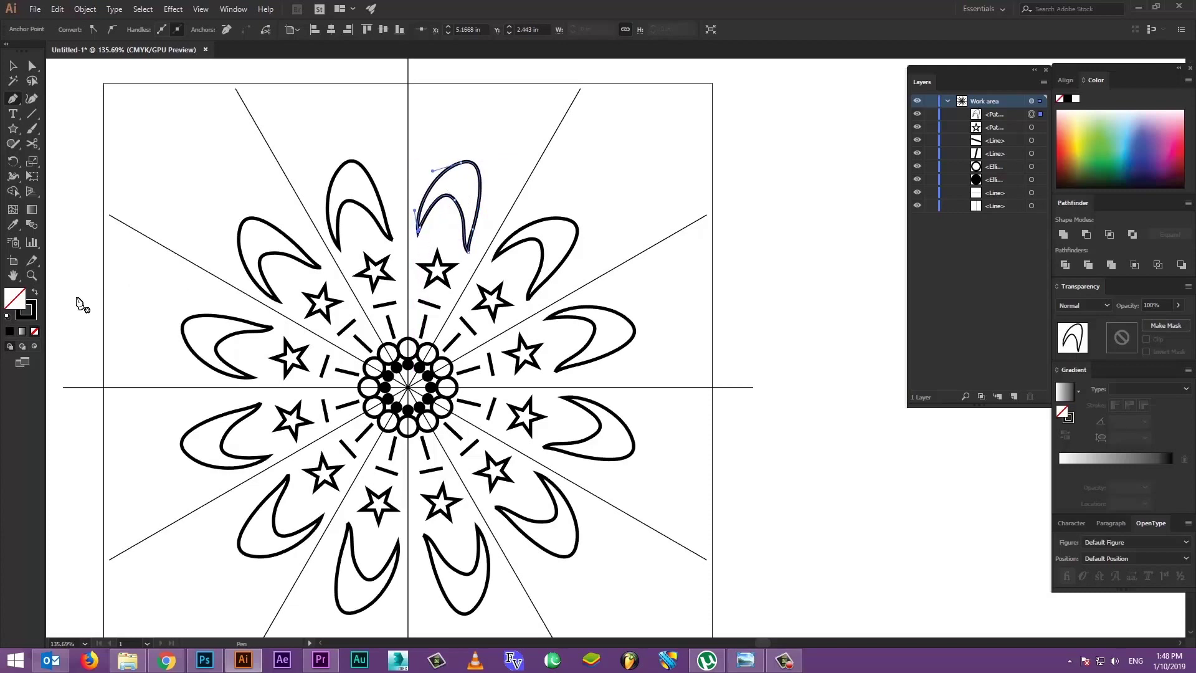
left_click(36, 293)
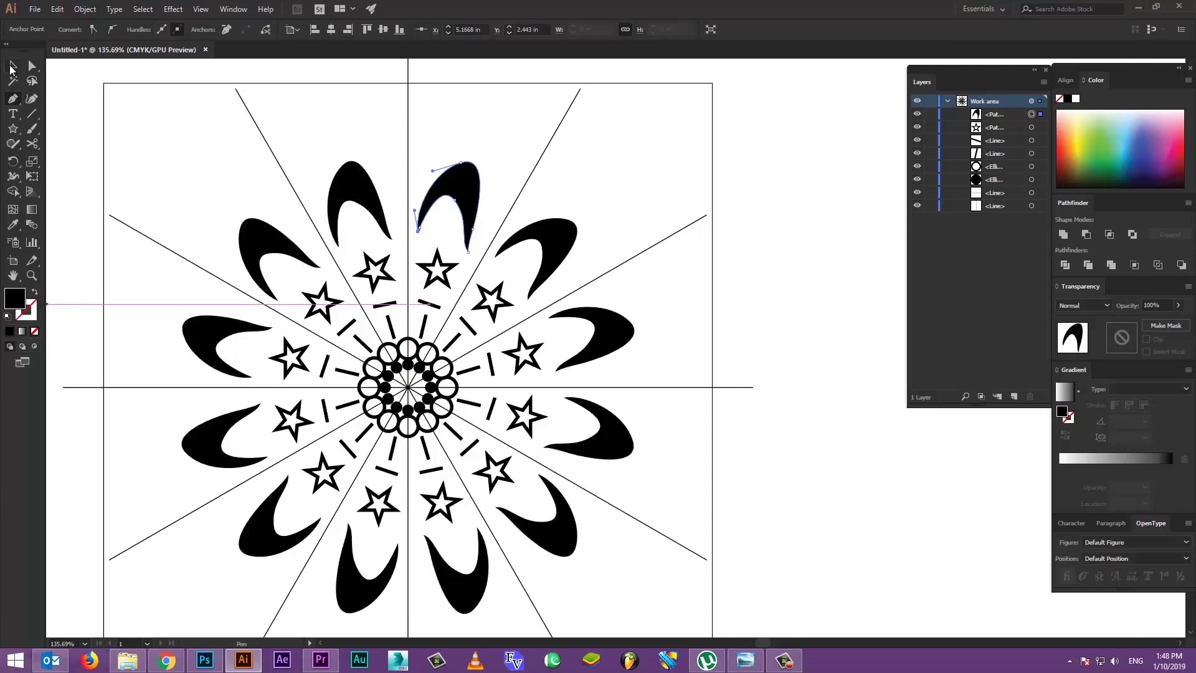
left_click(11, 67)
left_click(138, 93)
left_click(459, 200)
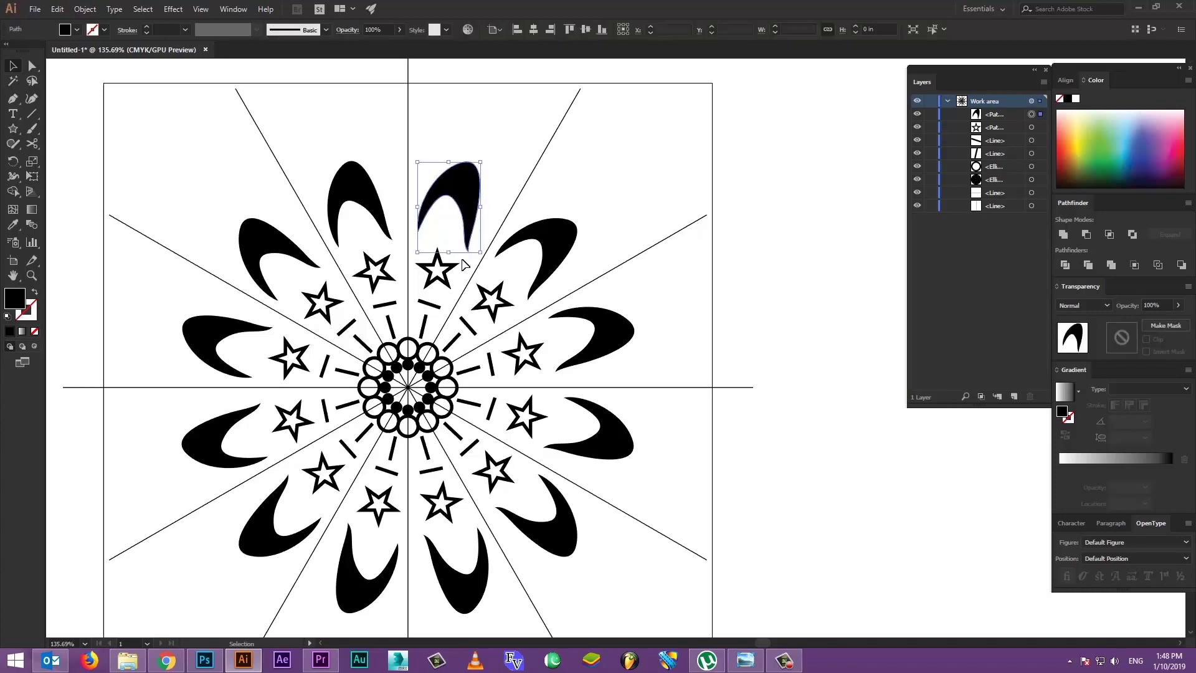
Delete the crescent, star, dash, circle and dot rings, leaving only the radial lines.
key("Delete")
left_click(439, 267)
key("Delete")
key("Delete")
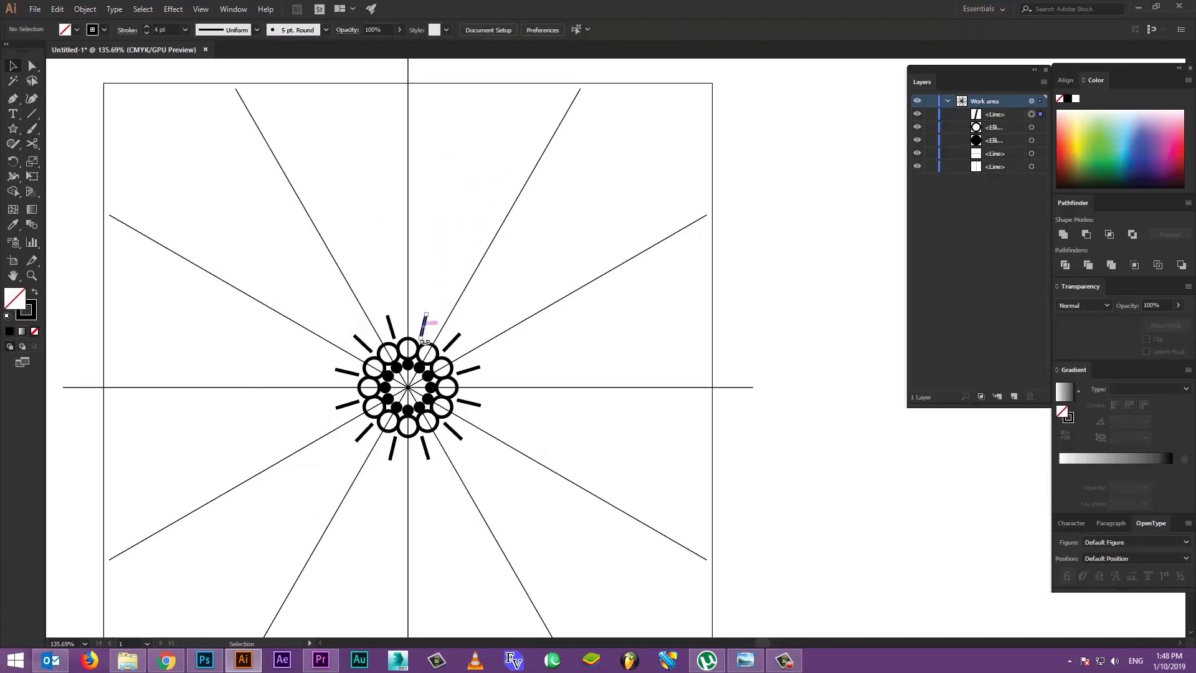
left_click(421, 325)
key("Delete")
left_click(430, 352)
key("Delete")
Draw a circle with the Ellipse tool near the top spoke.
key("m")
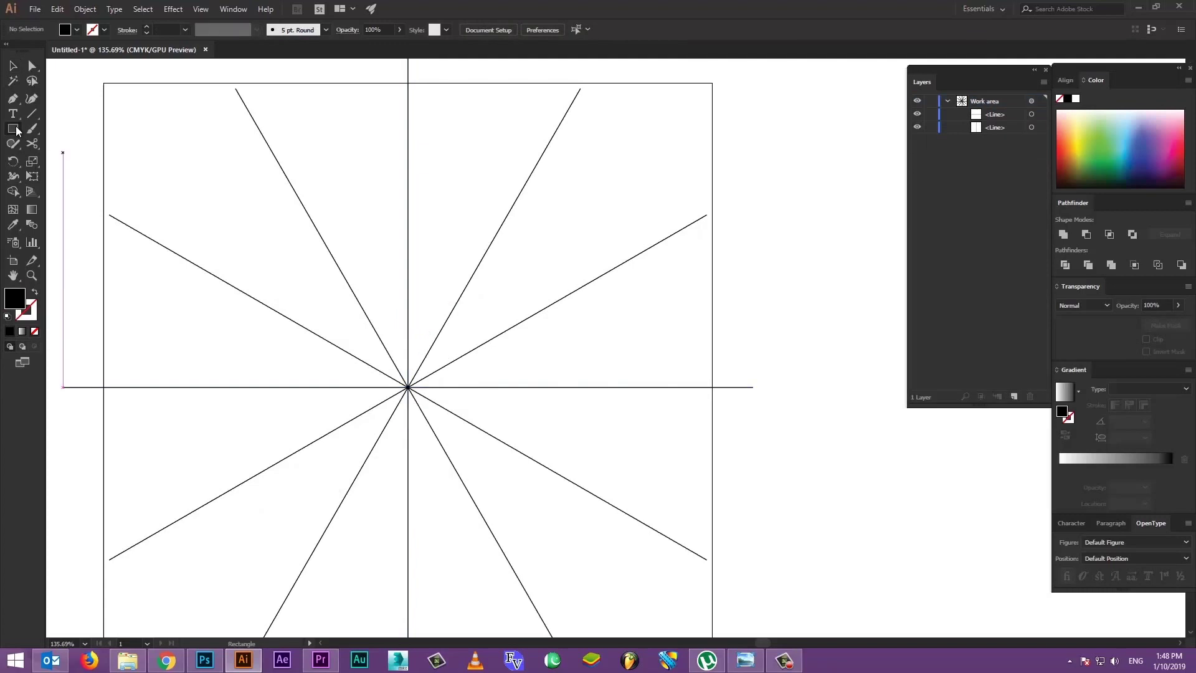
left_click(14, 129)
left_click(69, 158)
mouse_move(434, 160)
left_mouse_down()
mouse_move(469, 199)
mouse_move(474, 163)
left_mouse_up()
Intersect the overlapping circle pair into a black leaf and rotate it upright.
key("v")
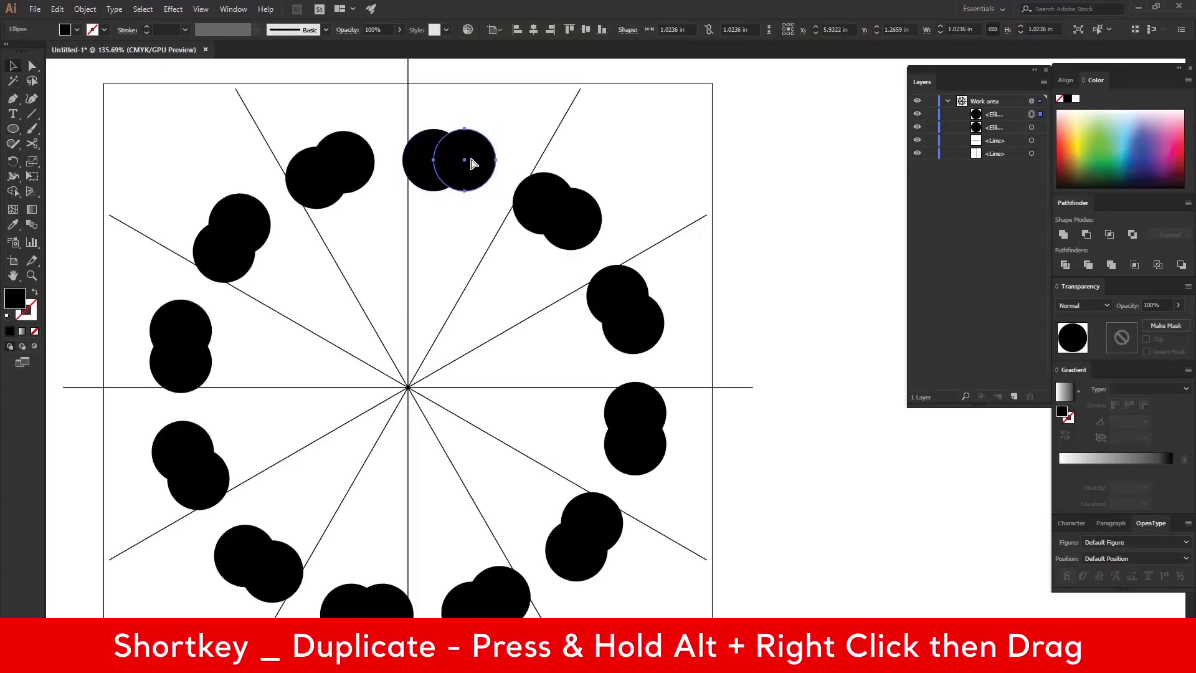
left_click(420, 150, "shift")
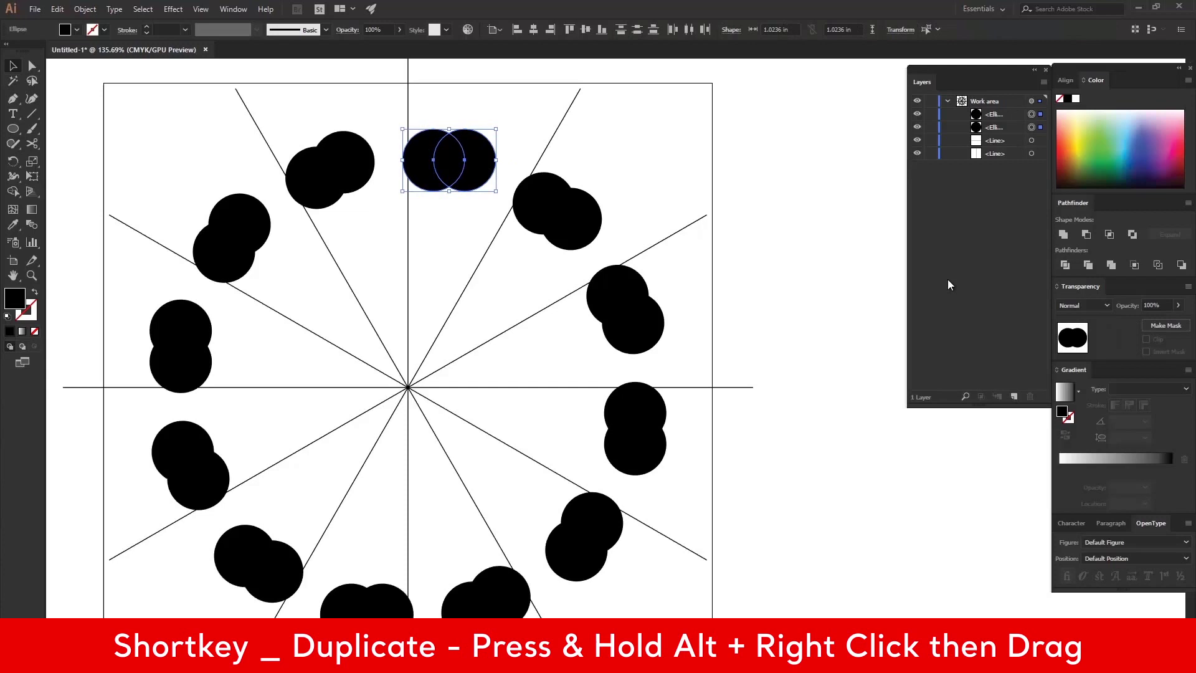
left_click(1108, 235)
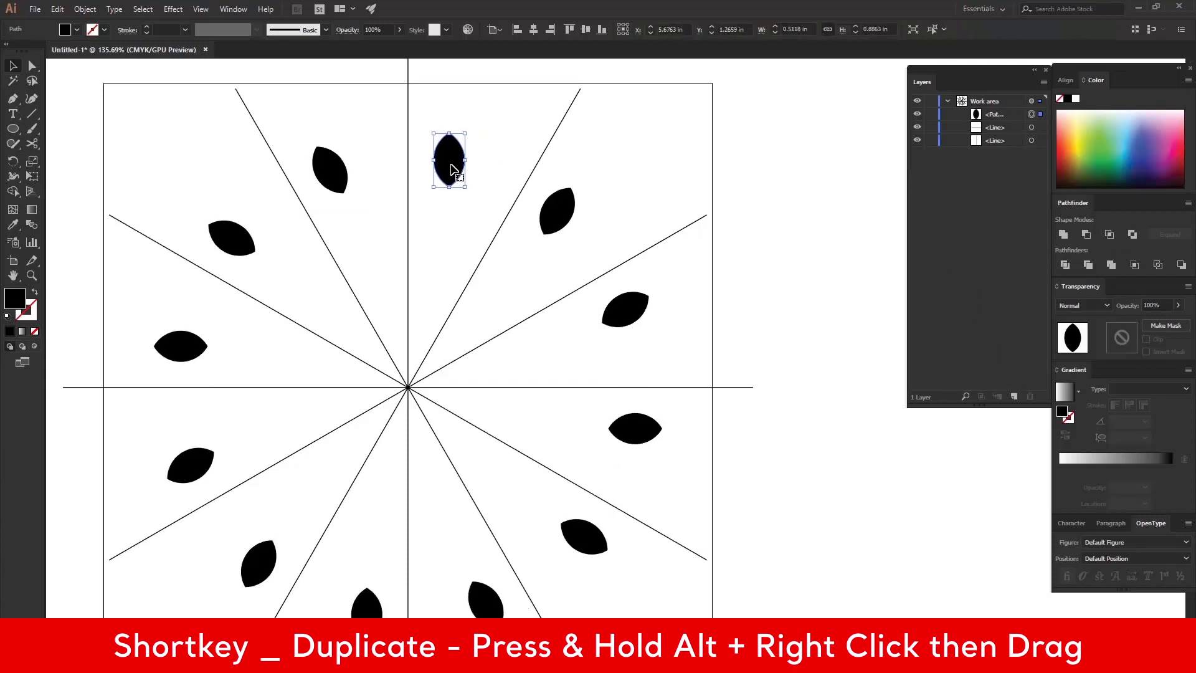
left_click_drag(453, 168, 459, 168)
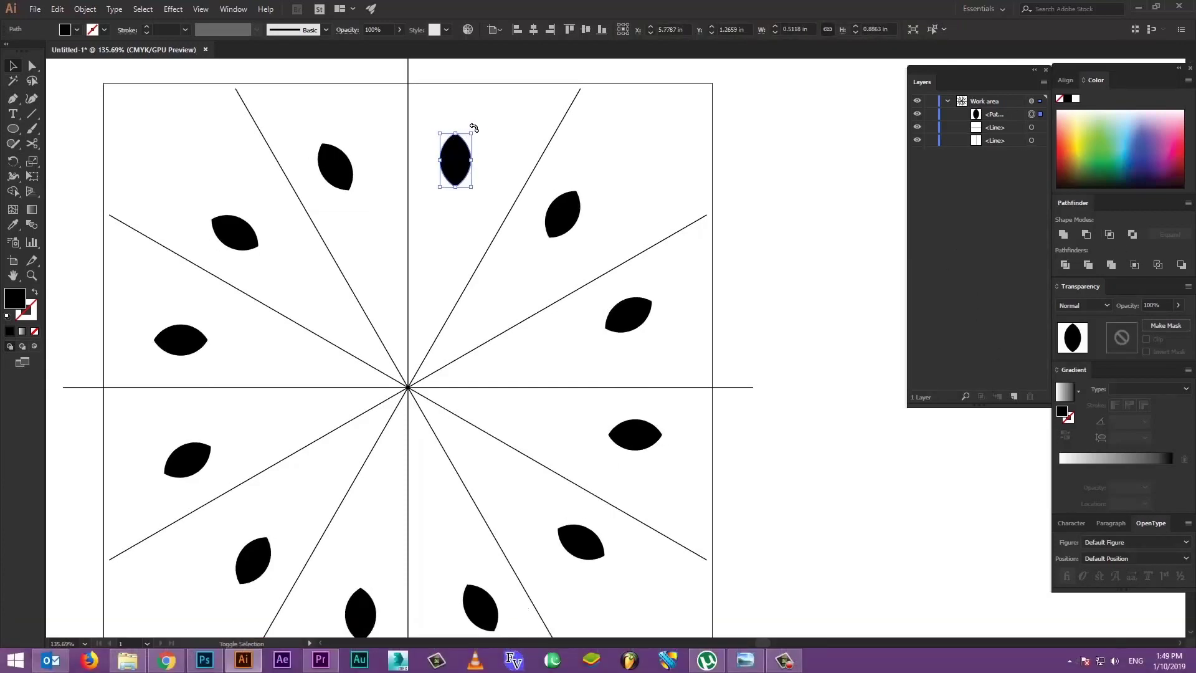
mouse_move(473, 127)
left_mouse_down()
mouse_move(432, 135)
mouse_move(459, 154)
left_mouse_up()
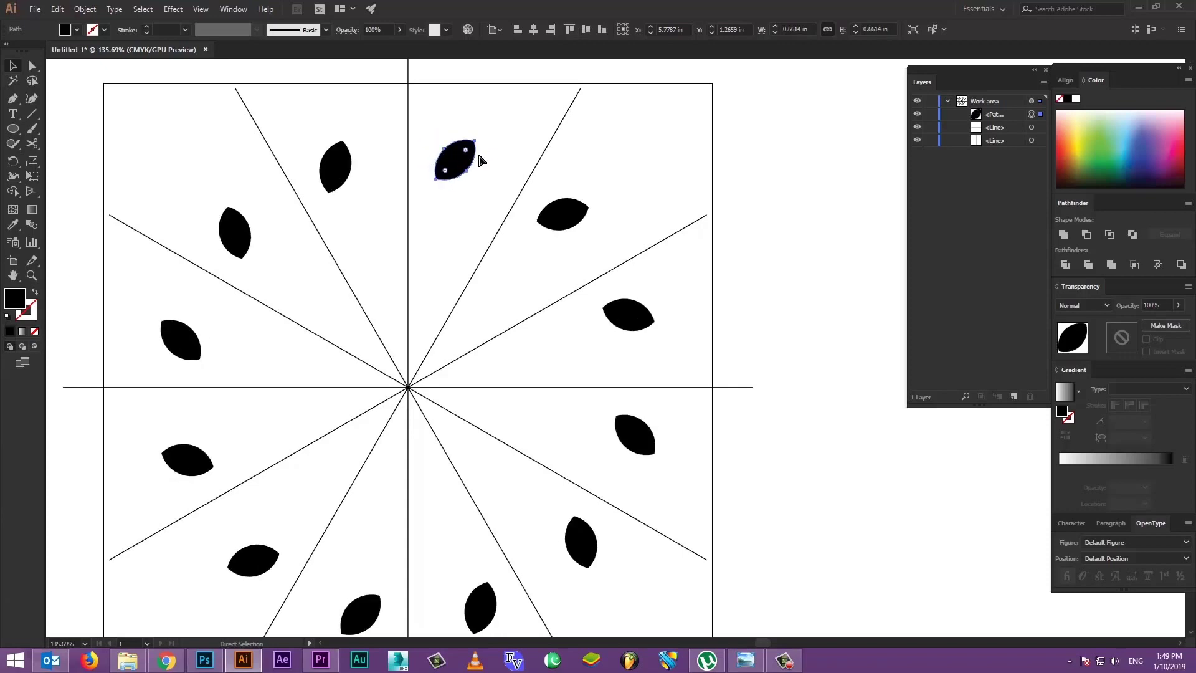
Duplicate the leaf in place, rotate the copy 90°, and group both as a pair.
key("ctrl+f")
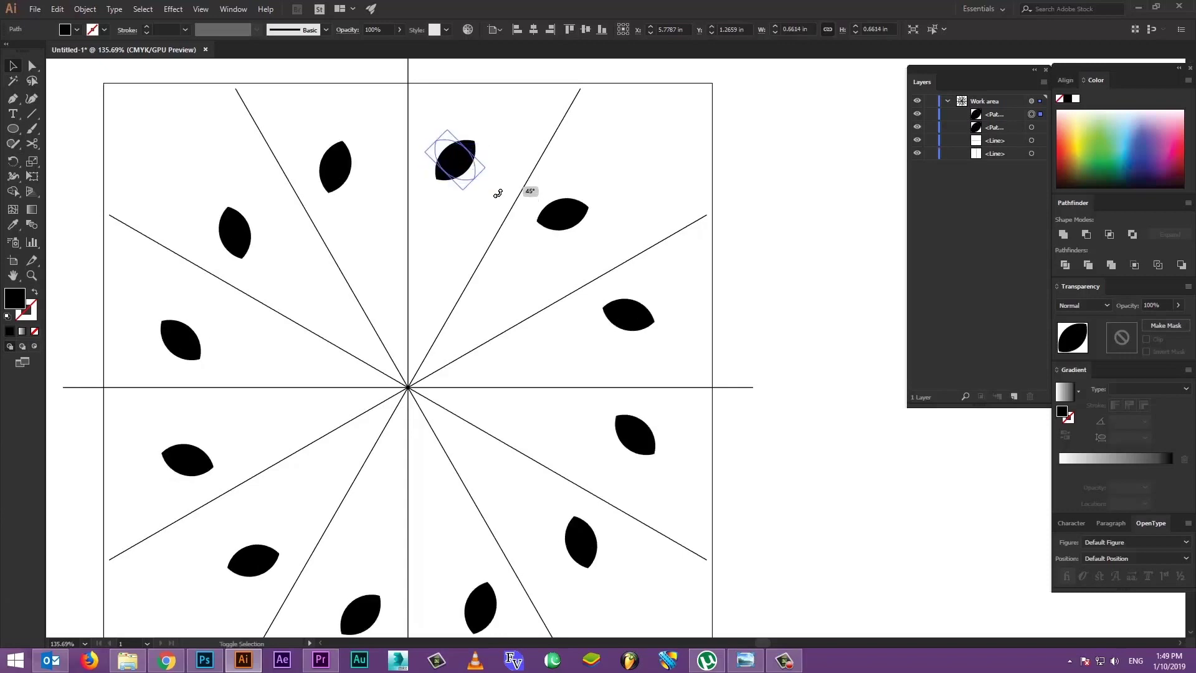
left_click_drag(480, 132, 499, 194)
mouse_move(461, 159)
left_mouse_down()
mouse_move(471, 117)
mouse_move(408, 124)
mouse_move(404, 140)
mouse_move(423, 136)
left_mouse_up()
left_click(464, 167, "shift")
key("ctrl+g")
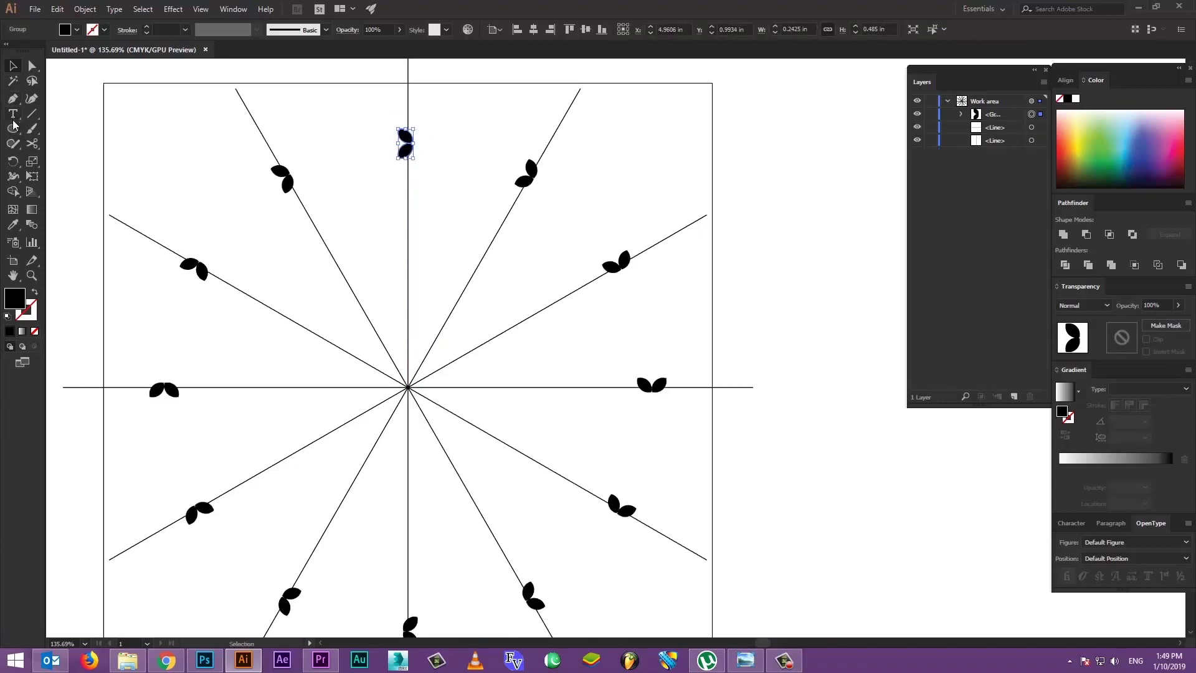
Draw a large unfilled outline circle from the mandala centre through the leaf pairs.
left_click(13, 127)
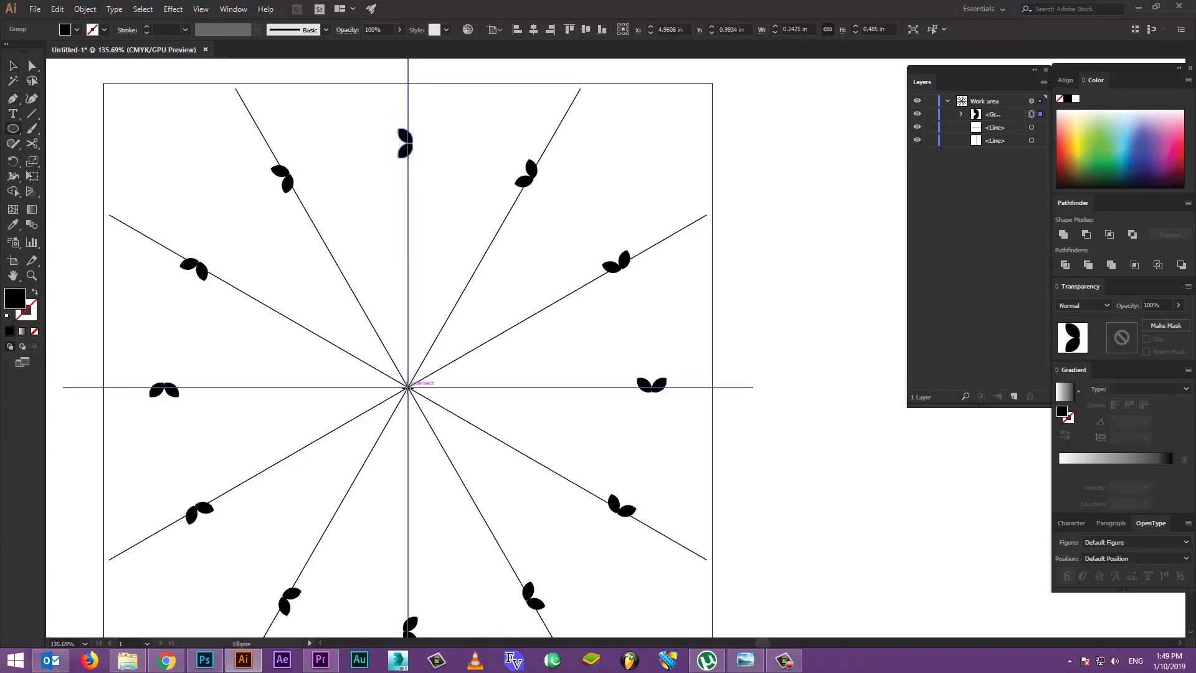
left_click_drag(409, 388, 651, 618)
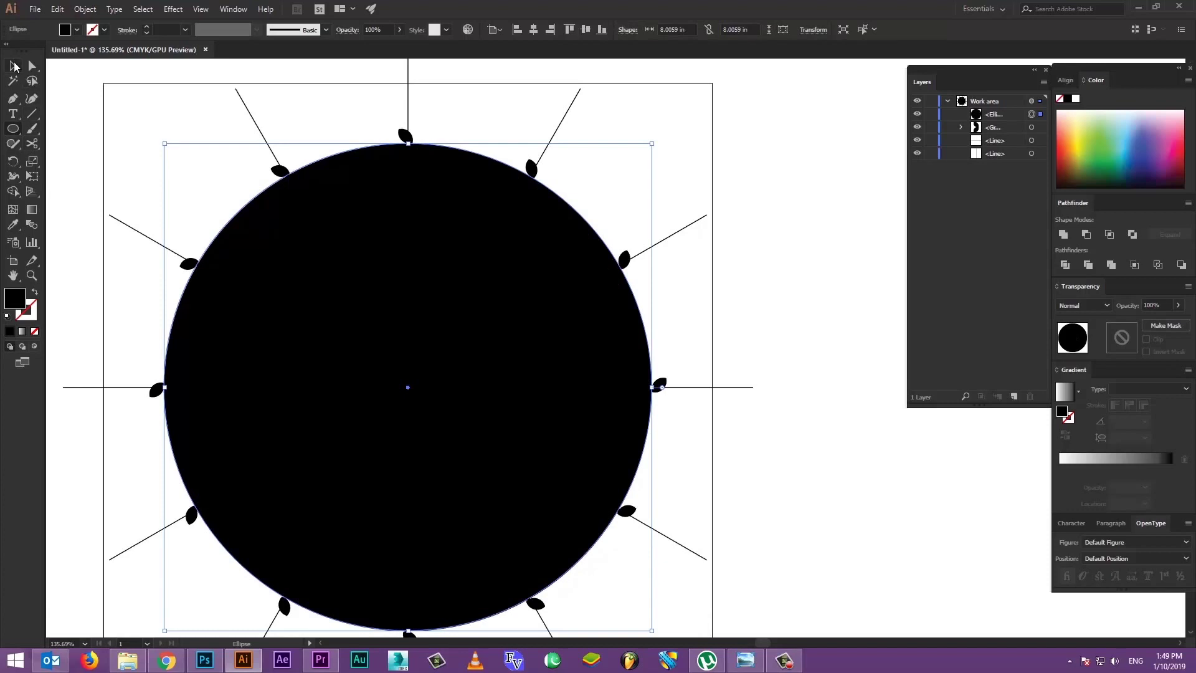
left_click(14, 66)
left_click(36, 294)
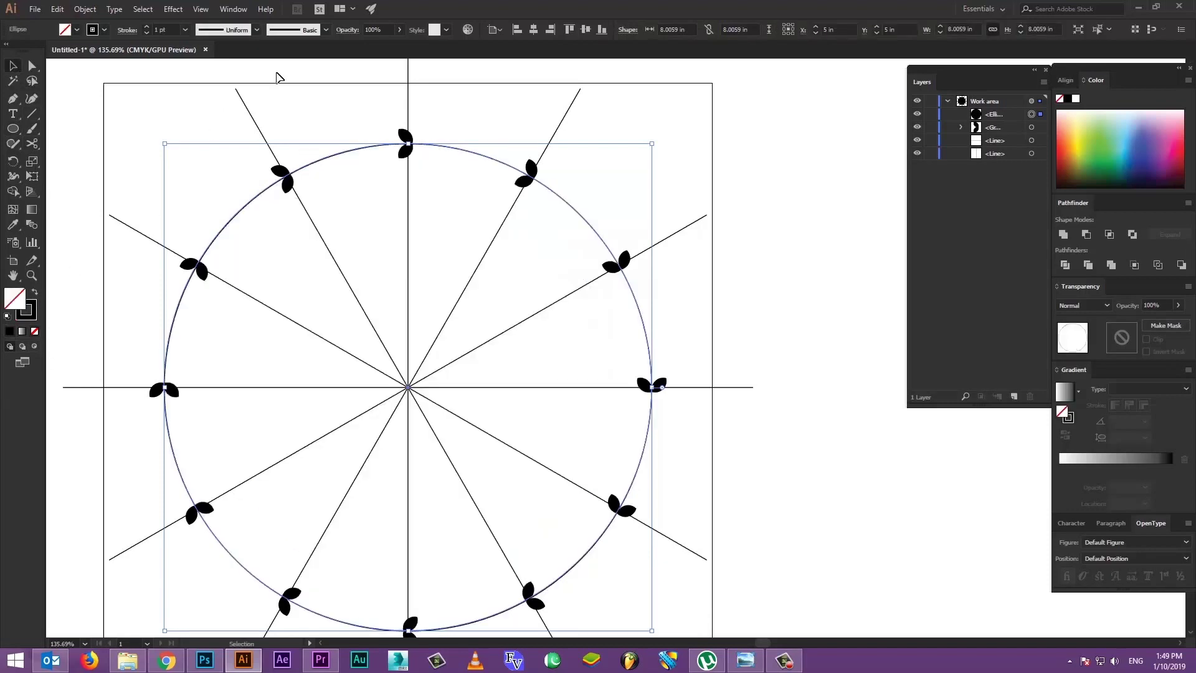
left_click(353, 72)
Rotate the top leaf pair 90° so its leaves sit side by side on the circle.
left_click(405, 140)
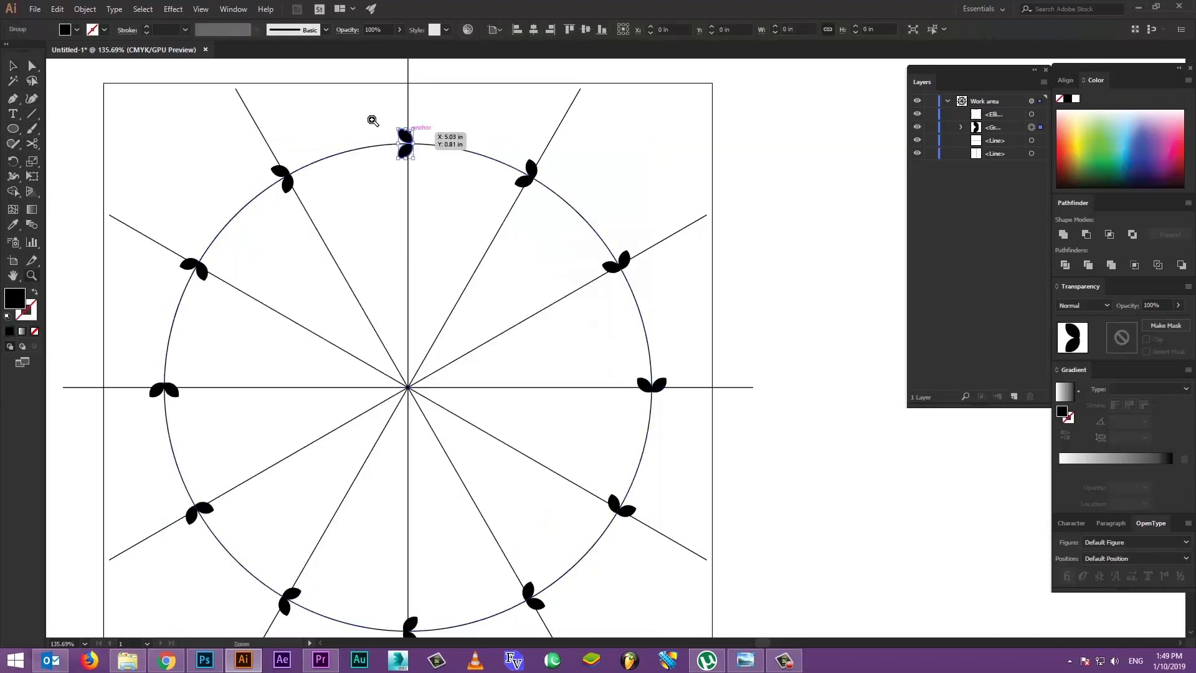
left_click_drag(373, 120, 589, 112)
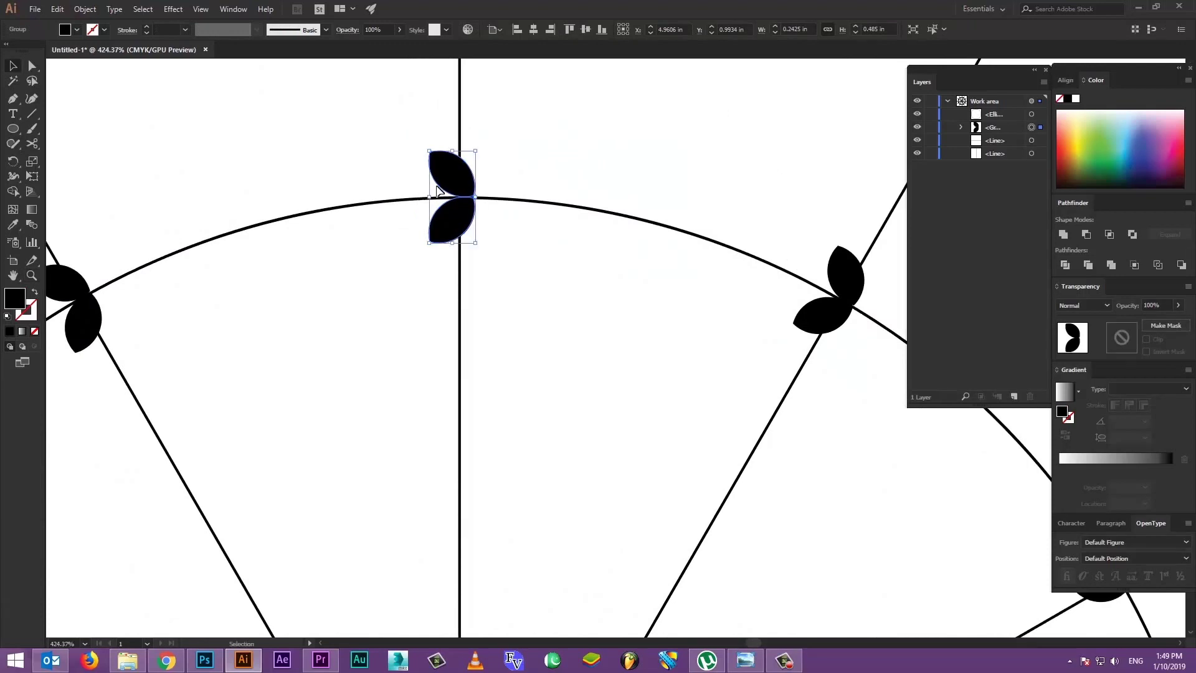
mouse_move(466, 182)
left_mouse_down()
mouse_move(546, 194)
mouse_move(466, 181)
left_mouse_up()
mouse_move(477, 146)
left_mouse_down()
mouse_move(502, 227)
mouse_move(477, 167)
left_mouse_up()
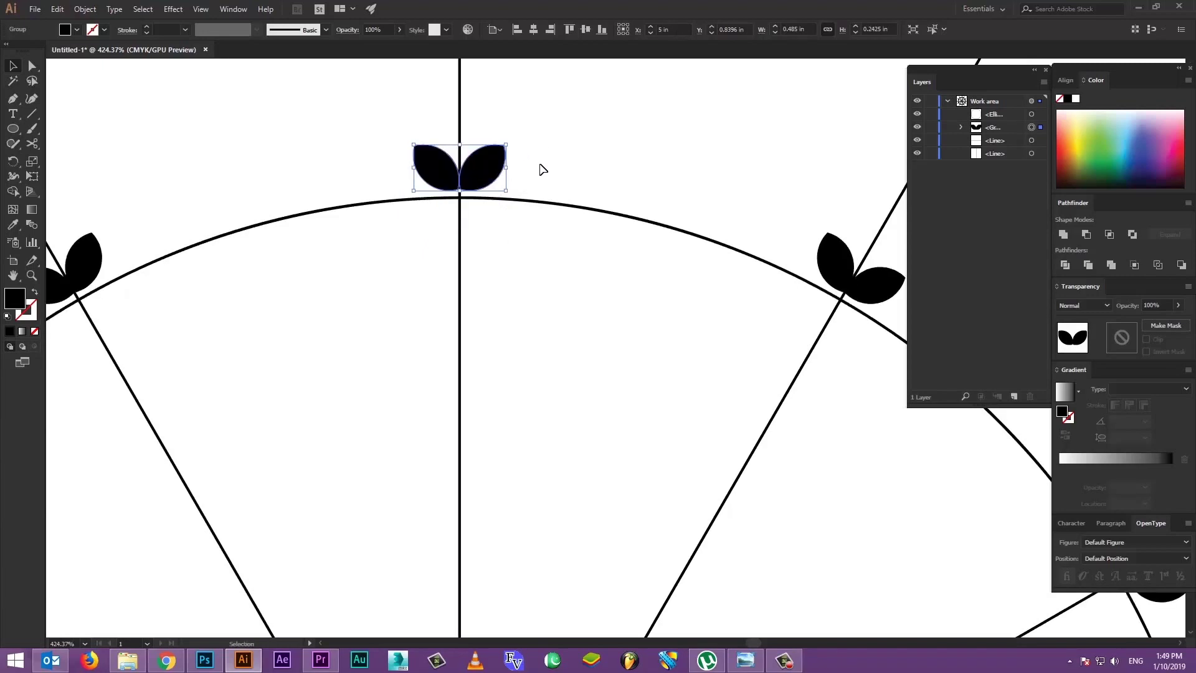
left_click(542, 170)
key("z")
left_click_drag(442, 264, 328, 255)
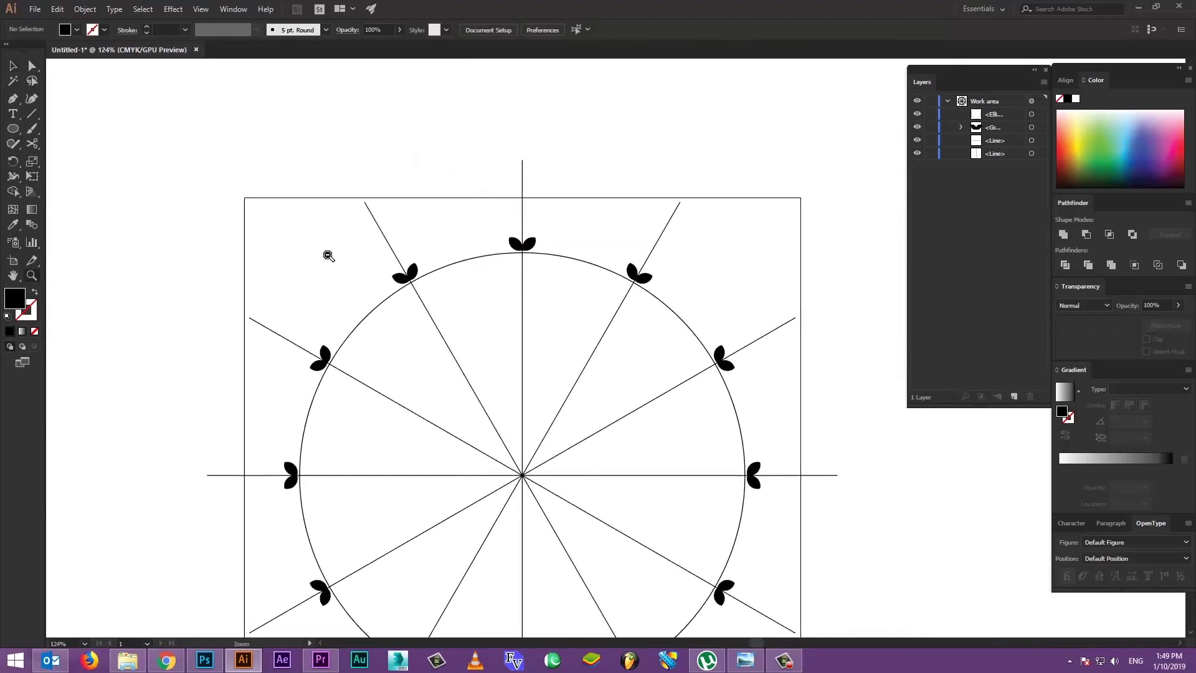
Copy the top leaf pair inward to start a second ring inside the circle.
left_click_drag(461, 370, 435, 310)
left_click_drag(506, 187, 515, 228)
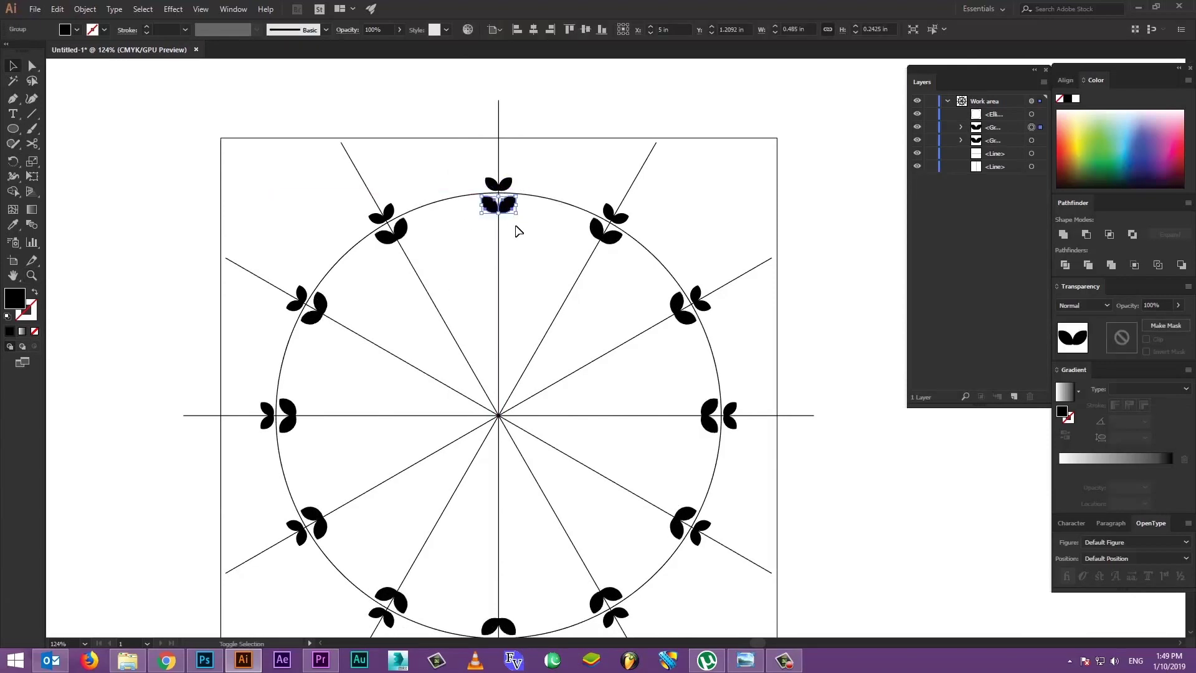
left_click(515, 227)
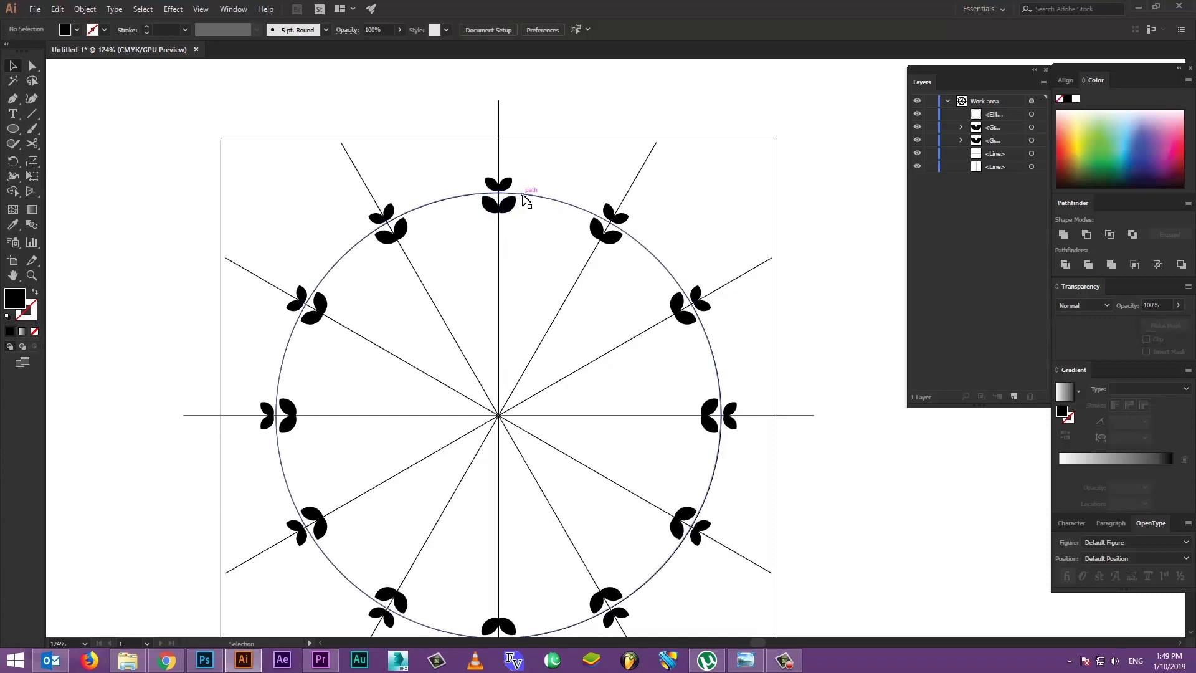
Paste a copy of the large circle in place and shrink it to about 7.114 in.
left_click(523, 196)
key("ctrl+c")
key("ctrl+f")
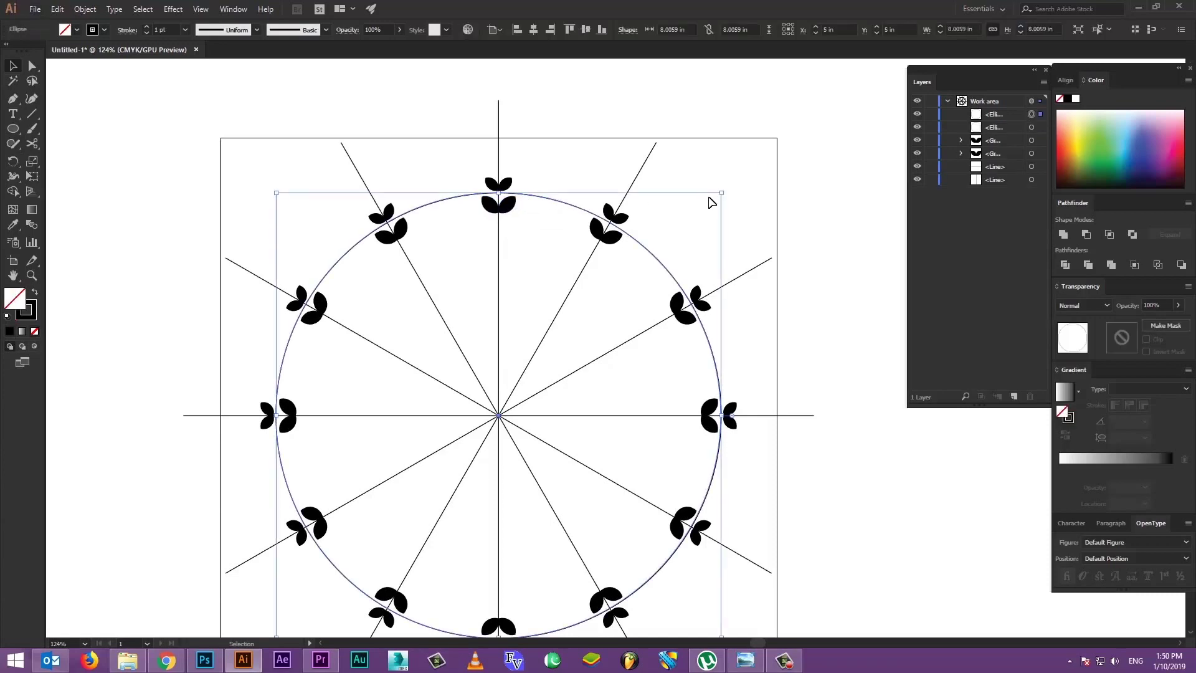
left_click_drag(724, 195, 696, 203)
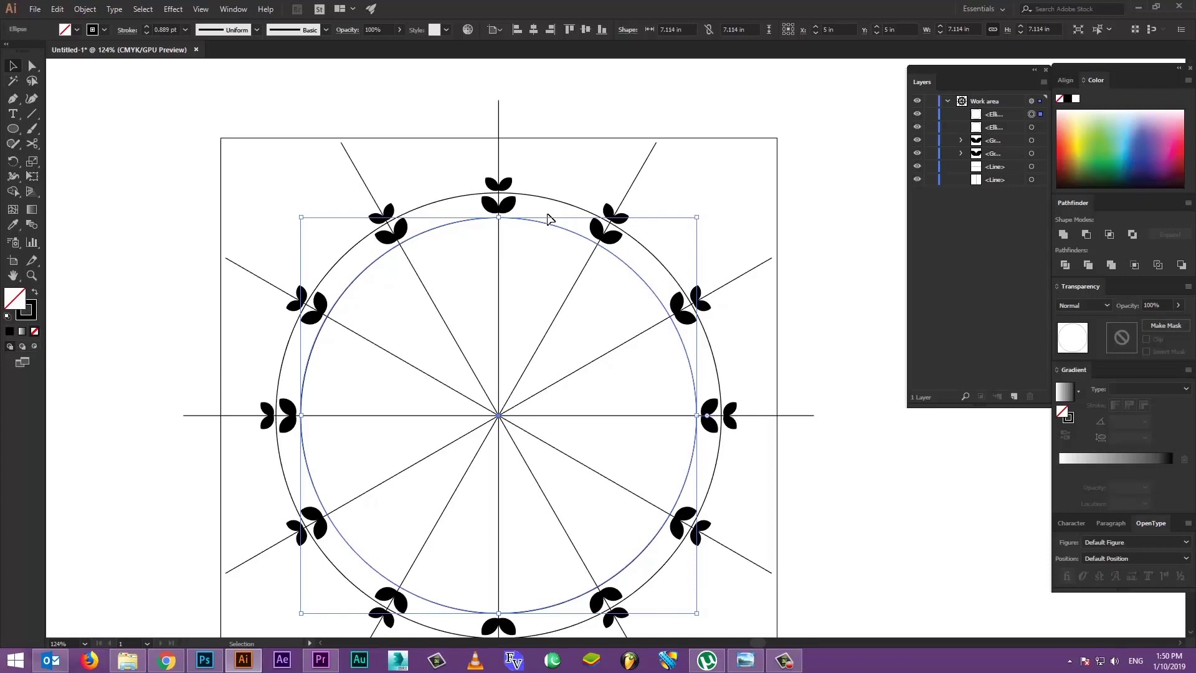
left_click(509, 207)
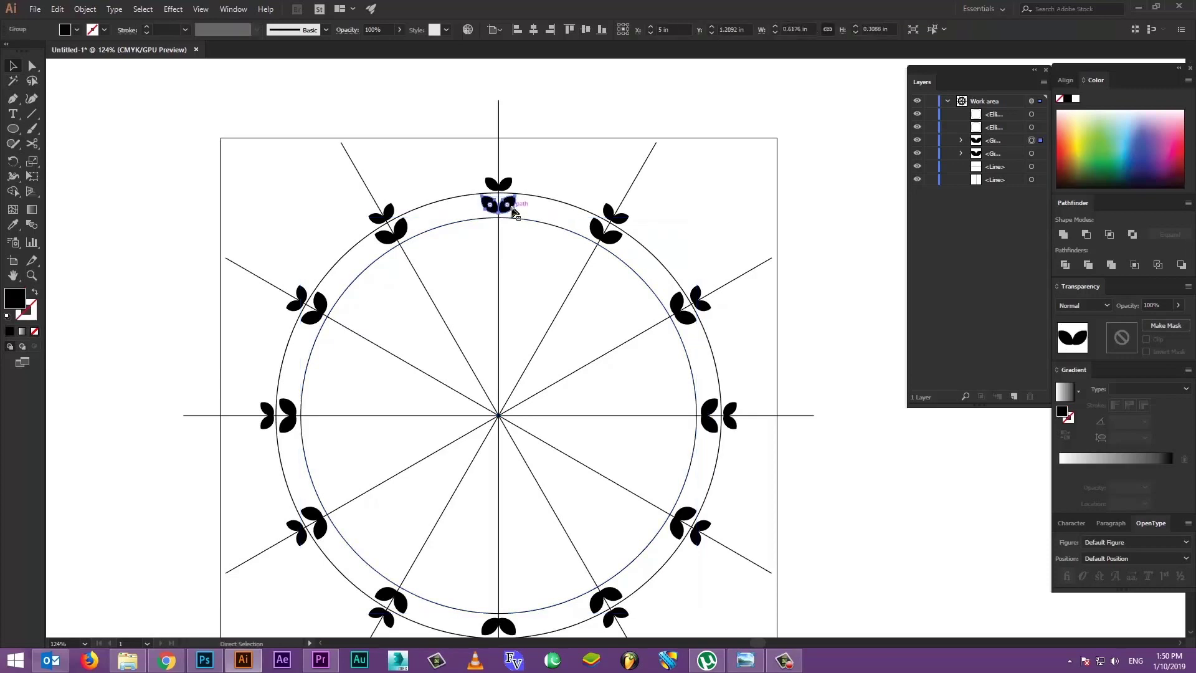
Paste a copy of the leaf pair in place and move it inside the inner circle.
key("ctrl+c")
key("ctrl+f")
mouse_move(509, 215)
left_mouse_down()
mouse_move(520, 257)
mouse_move(520, 245)
left_mouse_up()
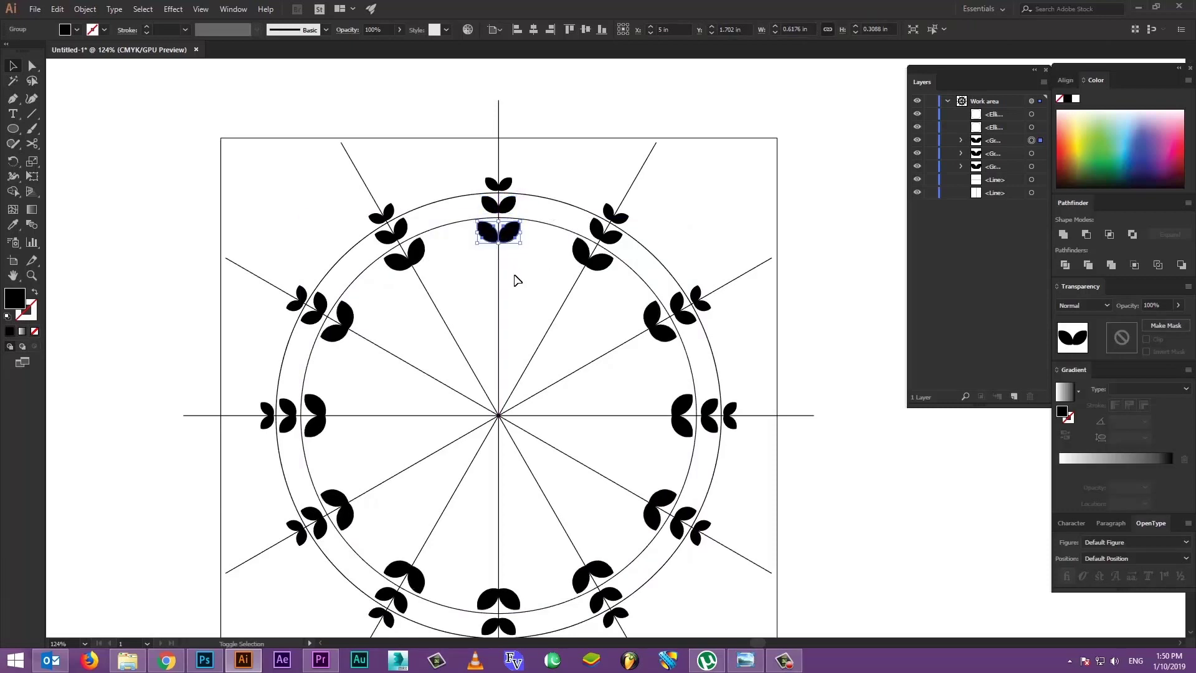
left_click(514, 253)
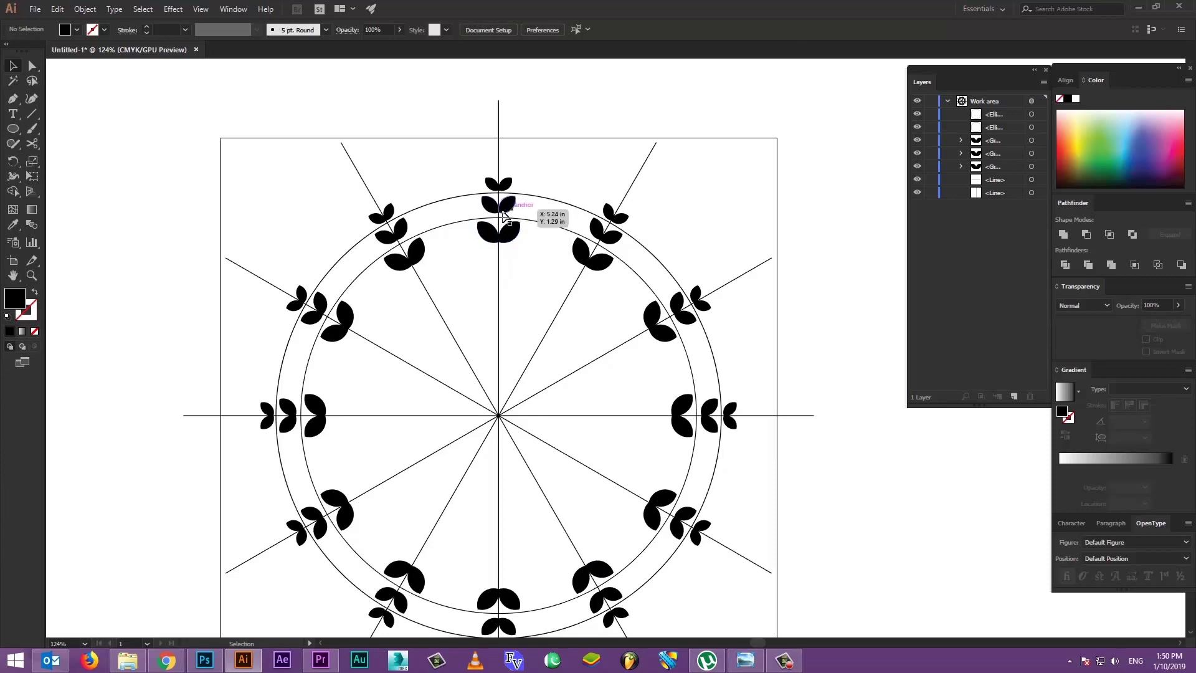
Add a third concentric circle copy scaled to about 6 in wide.
left_click(529, 220)
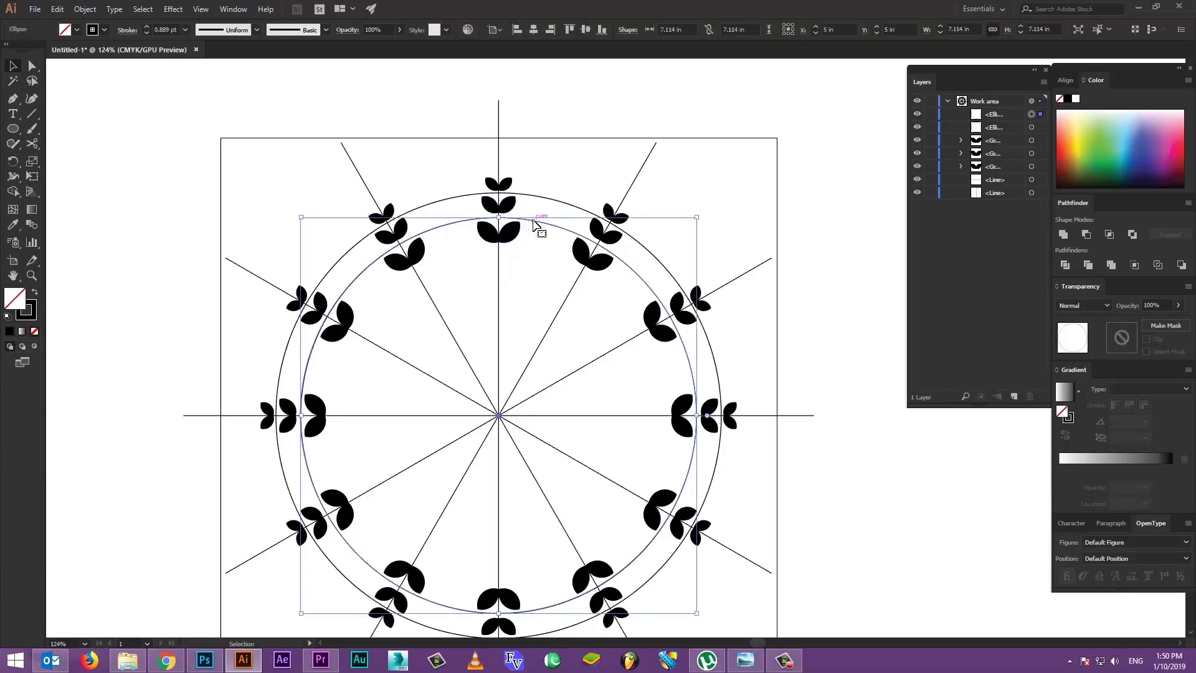
key("ctrl+c")
key("ctrl+f")
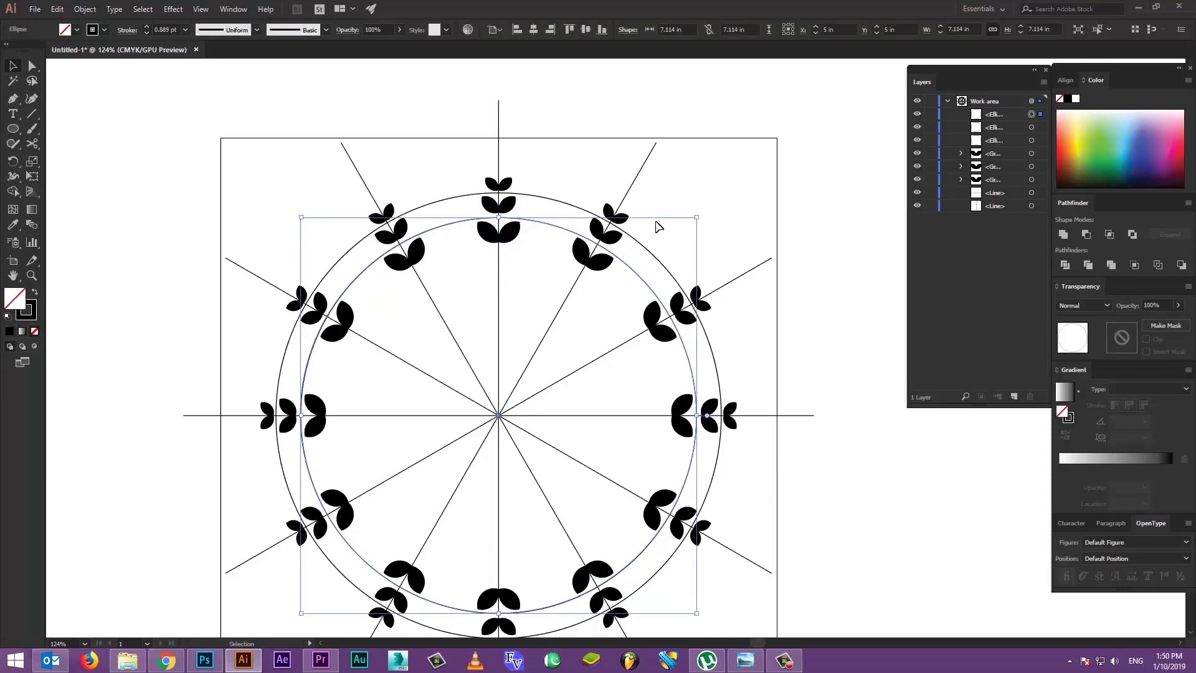
left_click_drag(698, 219, 668, 229)
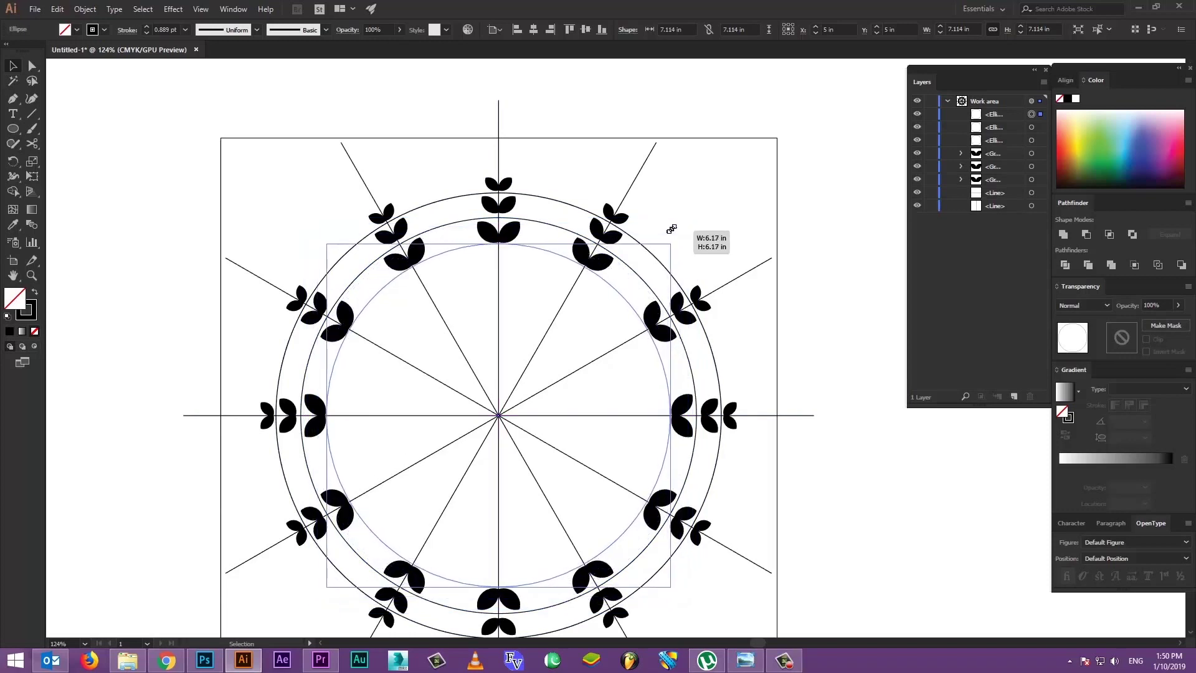
left_click_drag(569, 296, 520, 258)
left_click(515, 248)
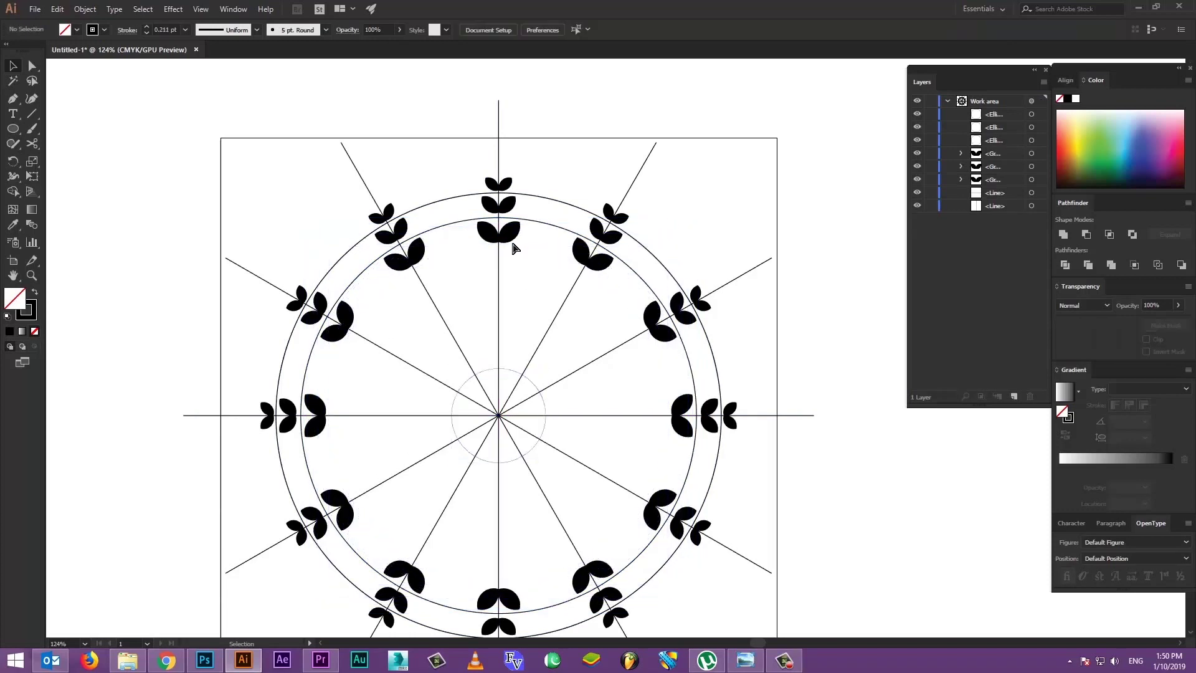
key("ctrl+z")
key("ctrl+z")
key("ctrl+z")
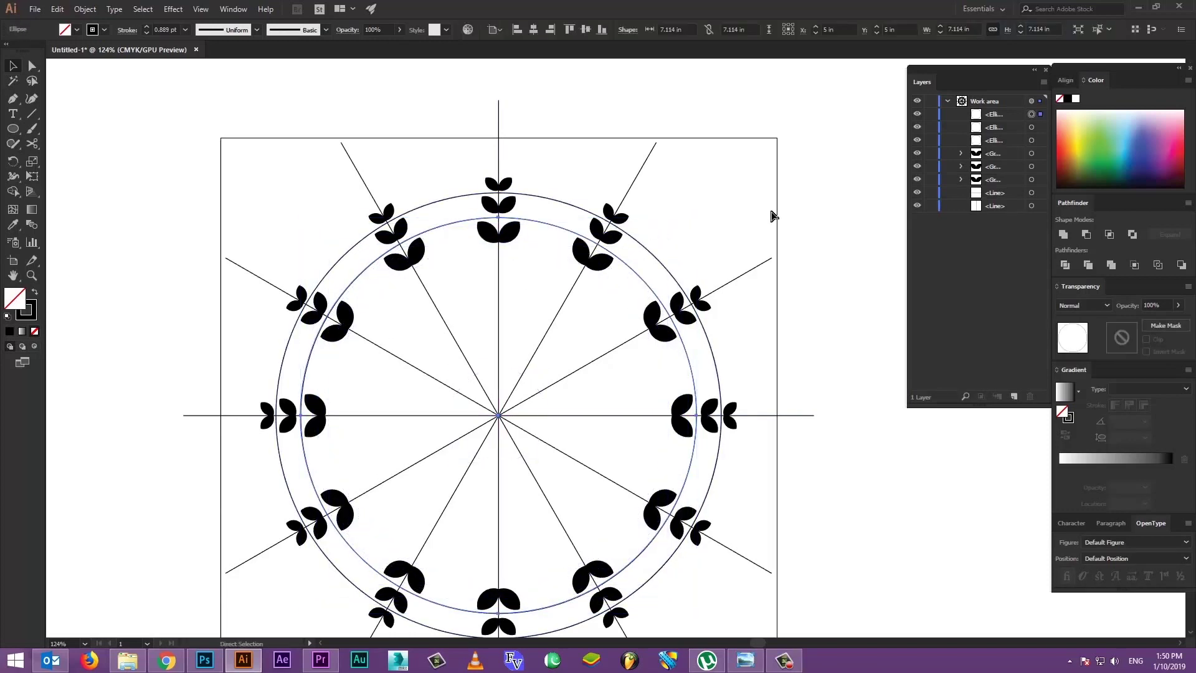
left_click_drag(695, 222, 667, 235)
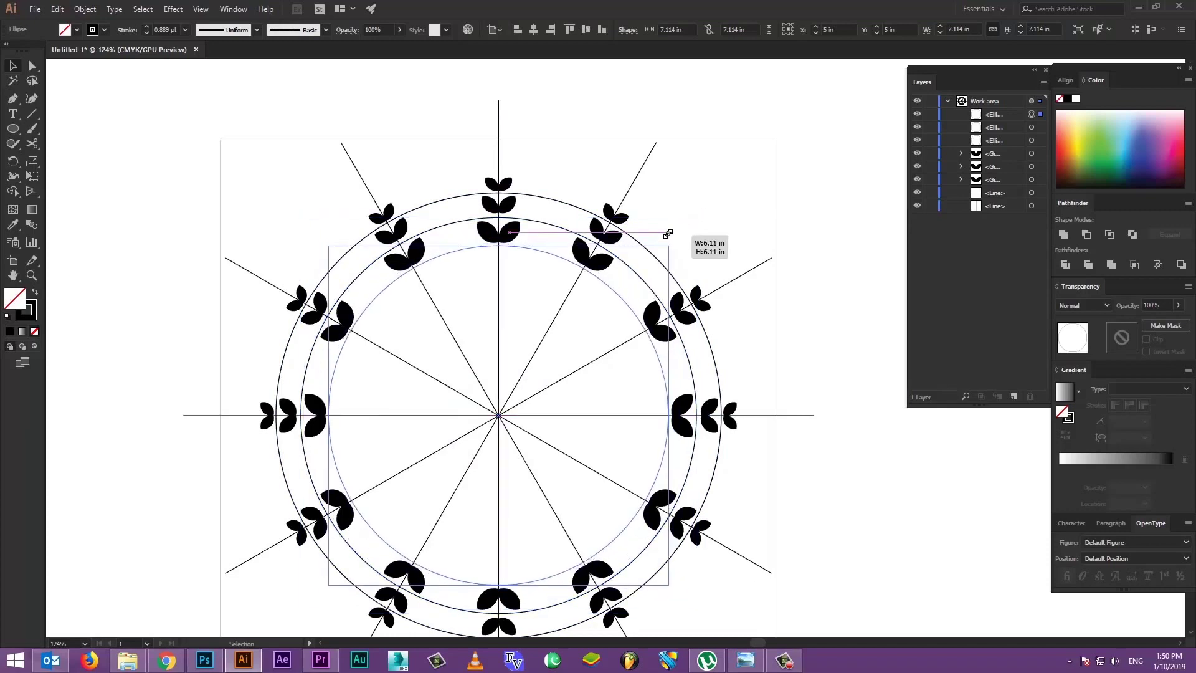
Duplicate the leaf pair inward, enlarge it (about 1.1552 in), and copy it lower for an inner ring.
left_click(506, 237)
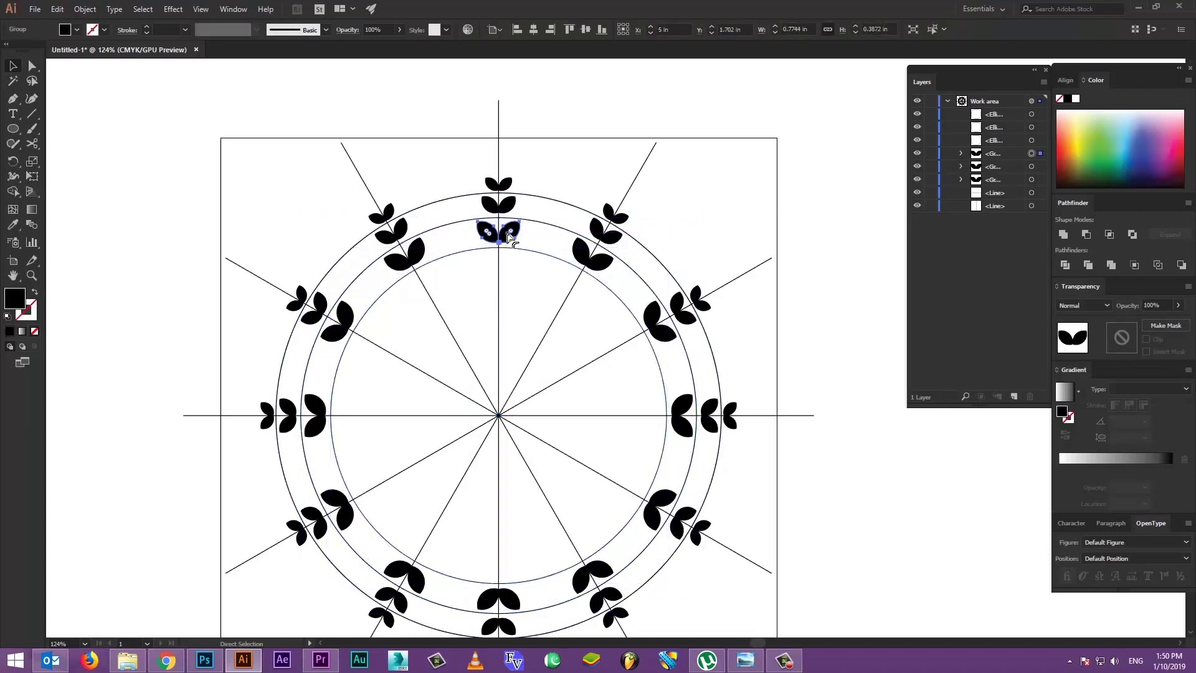
left_click_drag(506, 237, 507, 260)
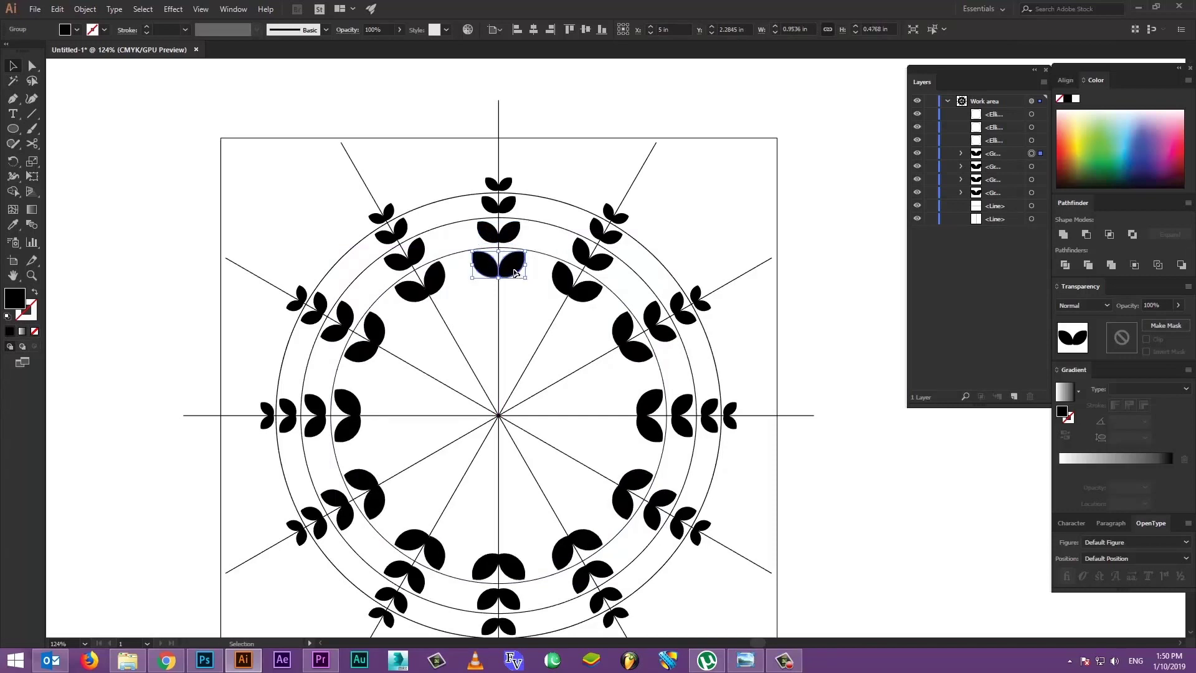
left_click_drag(524, 282, 529, 278)
left_click_drag(514, 269, 515, 277)
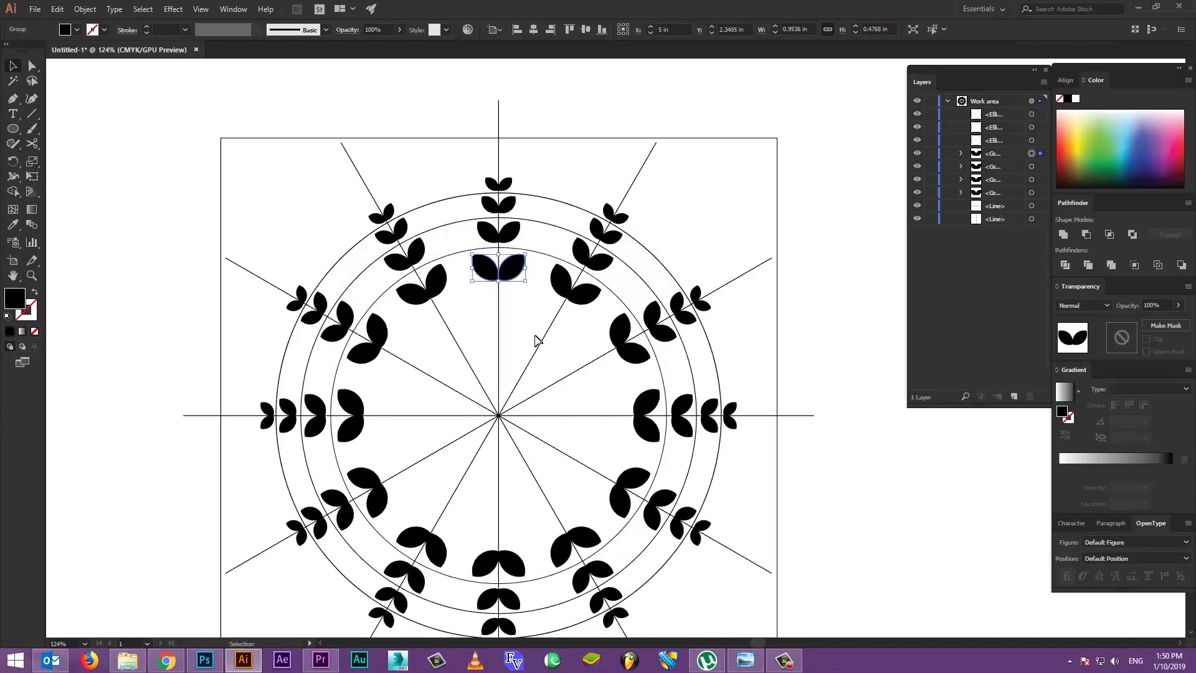
left_click(525, 310)
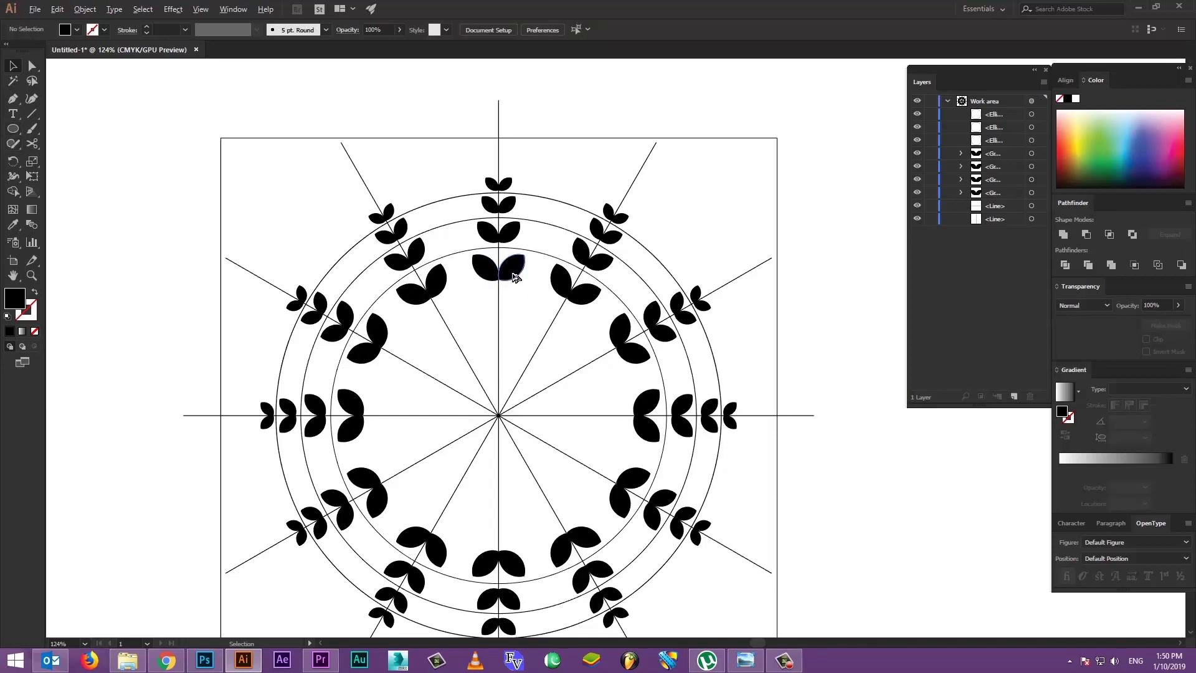
mouse_move(514, 277)
left_mouse_down("alt")
mouse_move(514, 339)
mouse_move(532, 313)
mouse_move(520, 304)
left_mouse_up("alt")
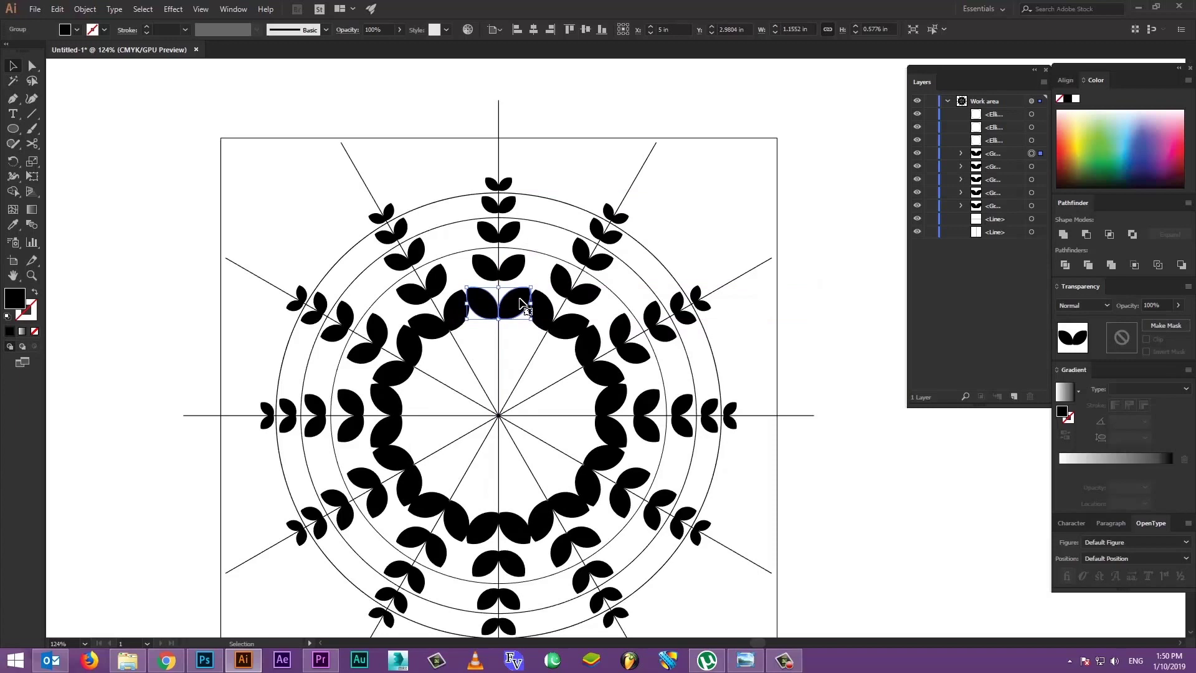
Paste a copy of the inner guide circle, shrink it to about 3.08 in, and give it a 9 pt stroke.
left_click(759, 180)
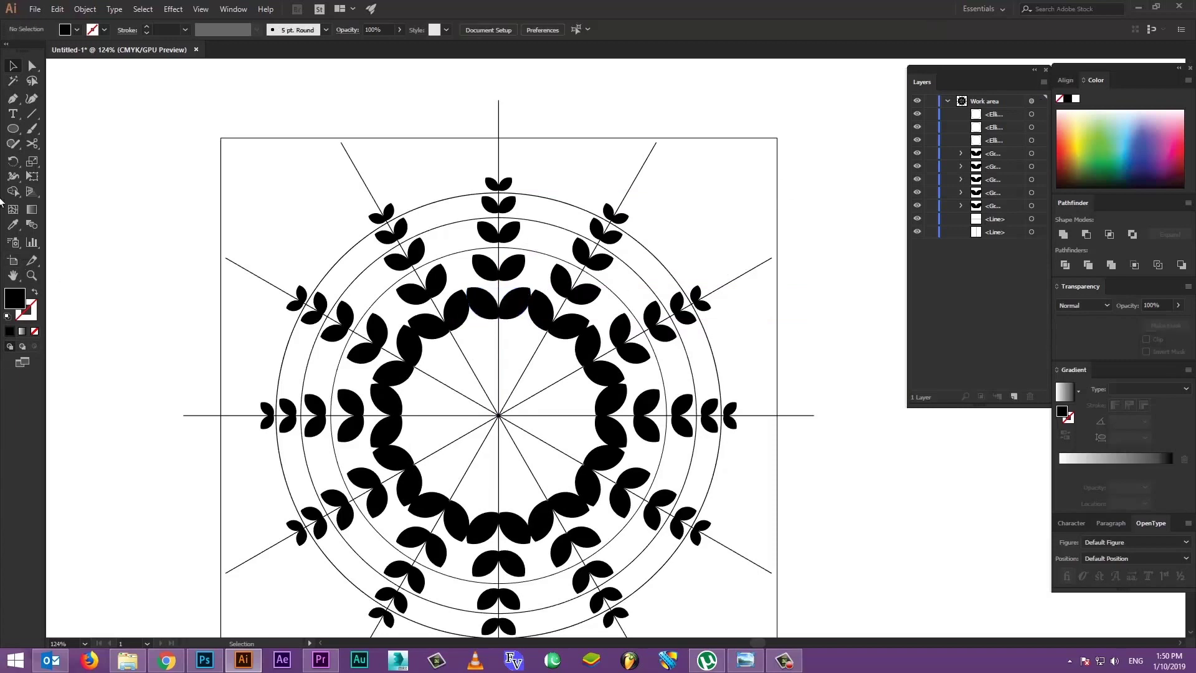
left_click(558, 257)
key("ctrl+c")
key("ctrl+f")
key("v")
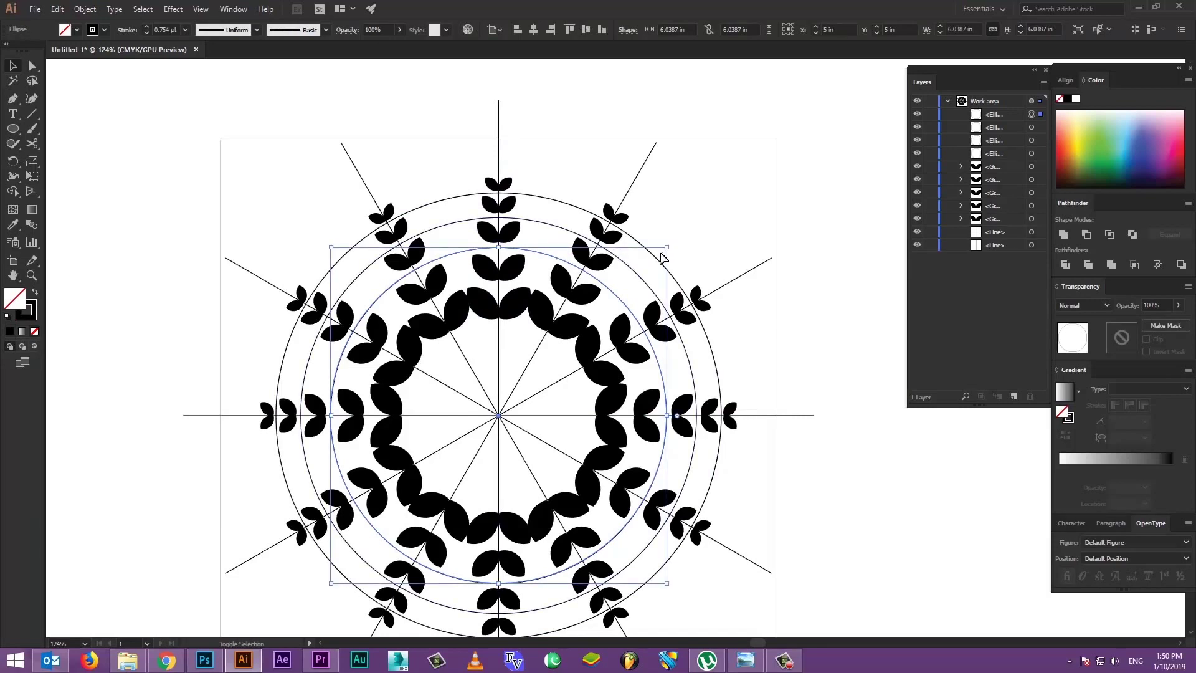
left_click_drag(666, 249, 585, 289)
left_click(147, 27)
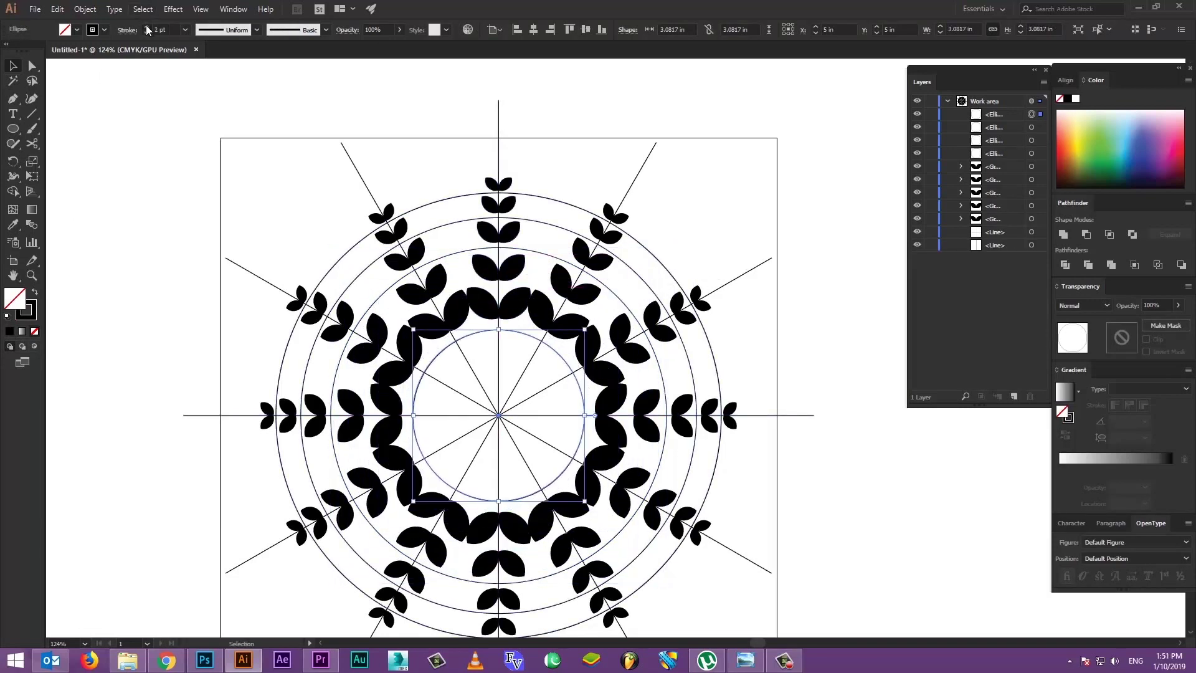
left_click(147, 27)
left_click(147, 27)
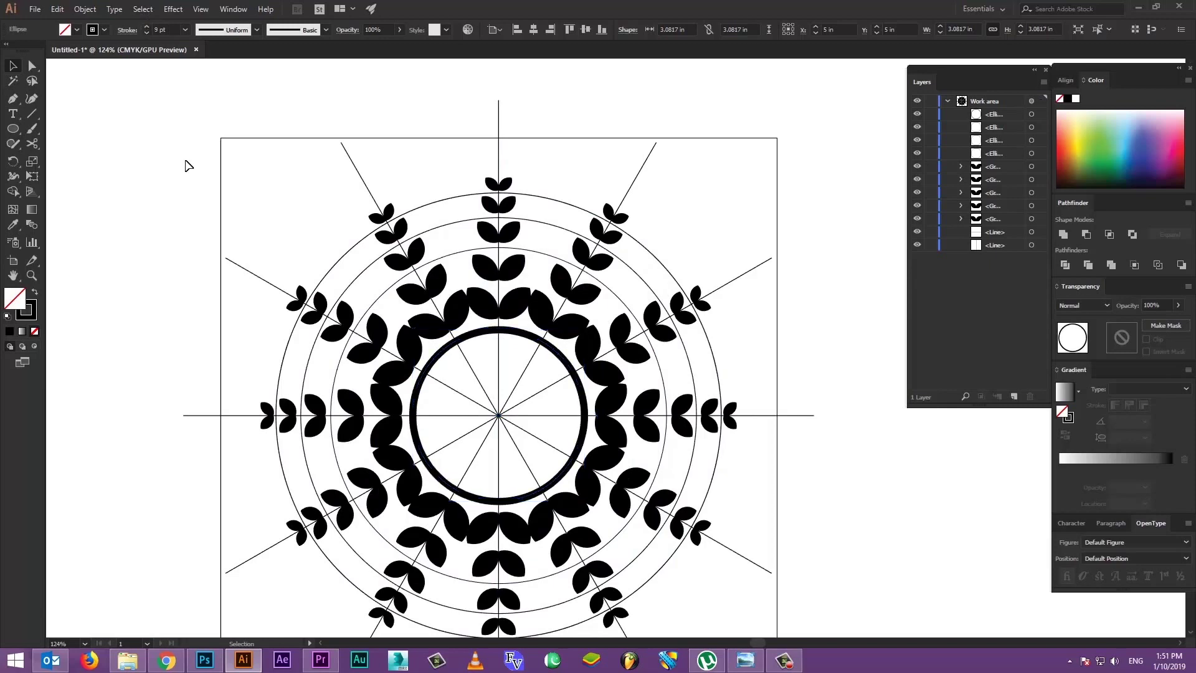
left_click(187, 166)
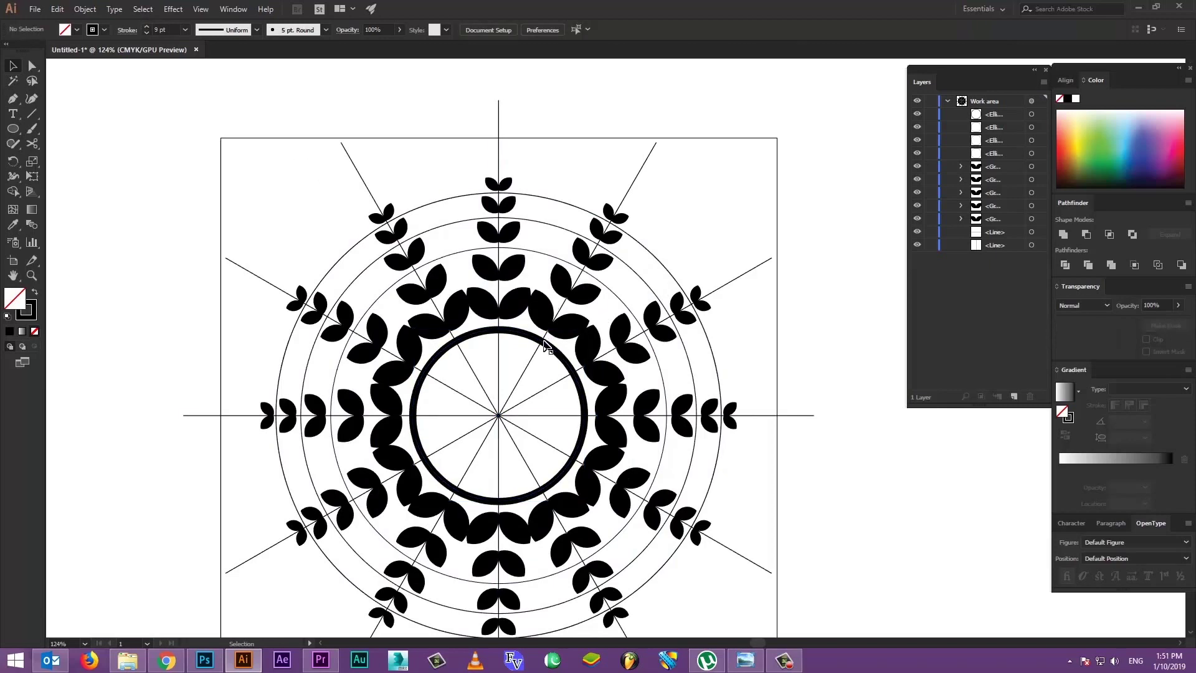
Copy the thick ring, shrink it to about 2.72 in just inside, with a 1 pt stroke.
left_click(544, 343)
key("ctrl+c")
key("ctrl+f")
key("v")
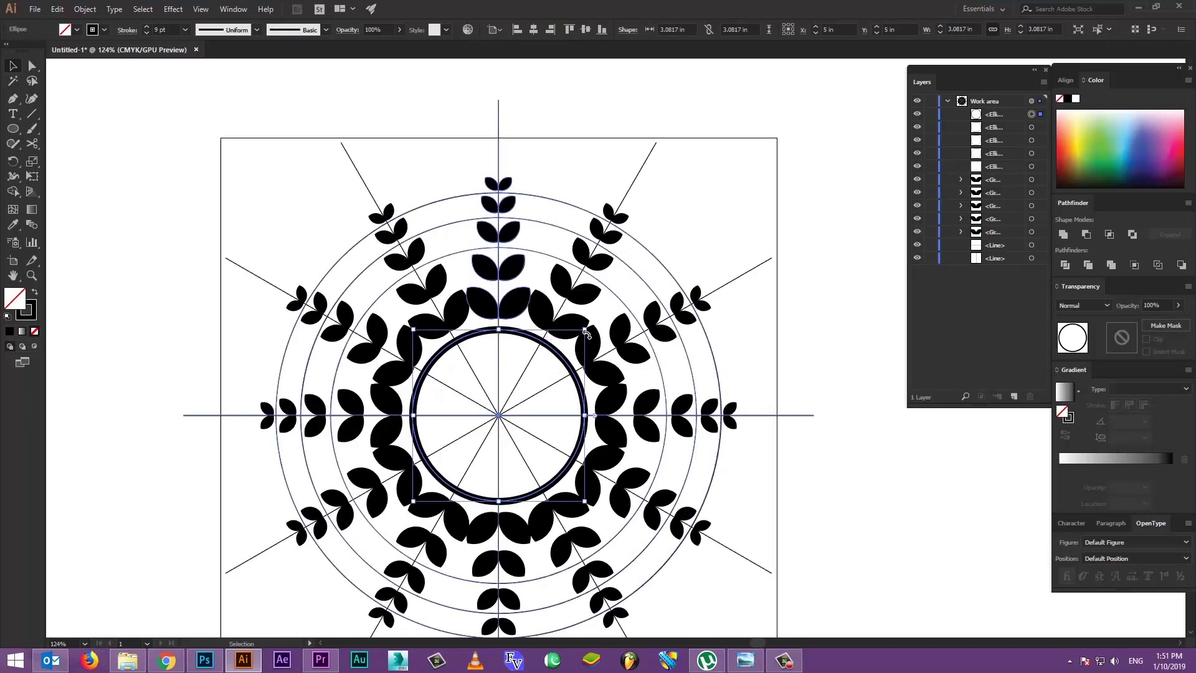
left_click_drag(585, 330, 575, 340)
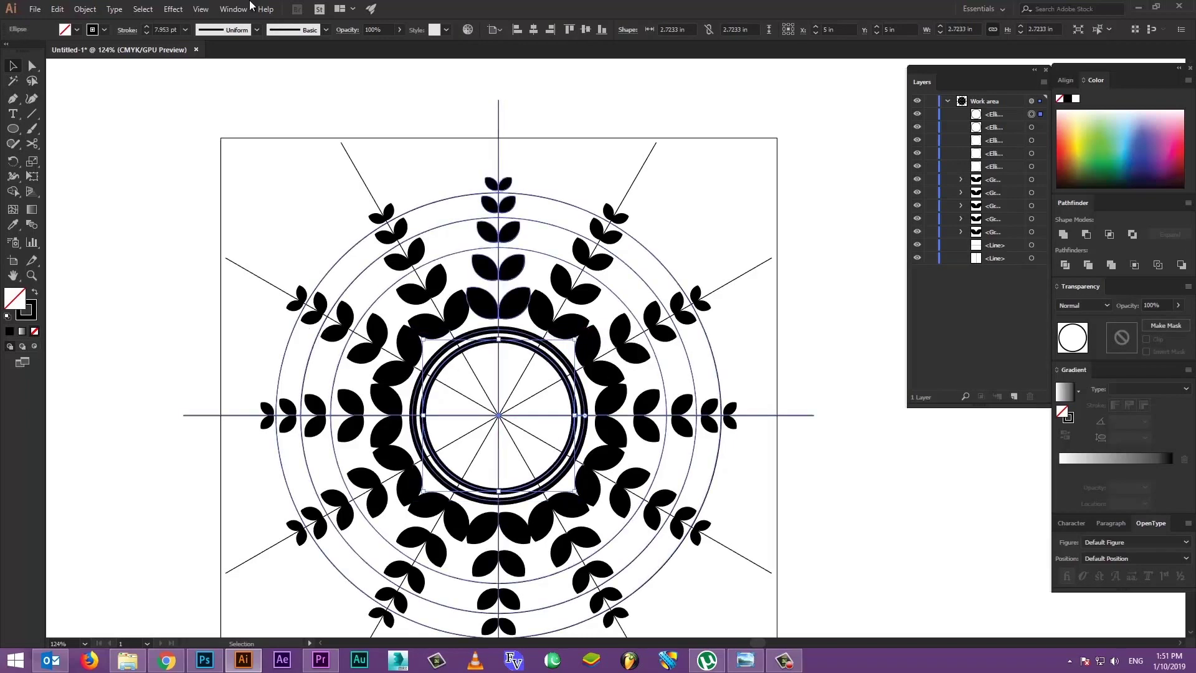
left_click(147, 32)
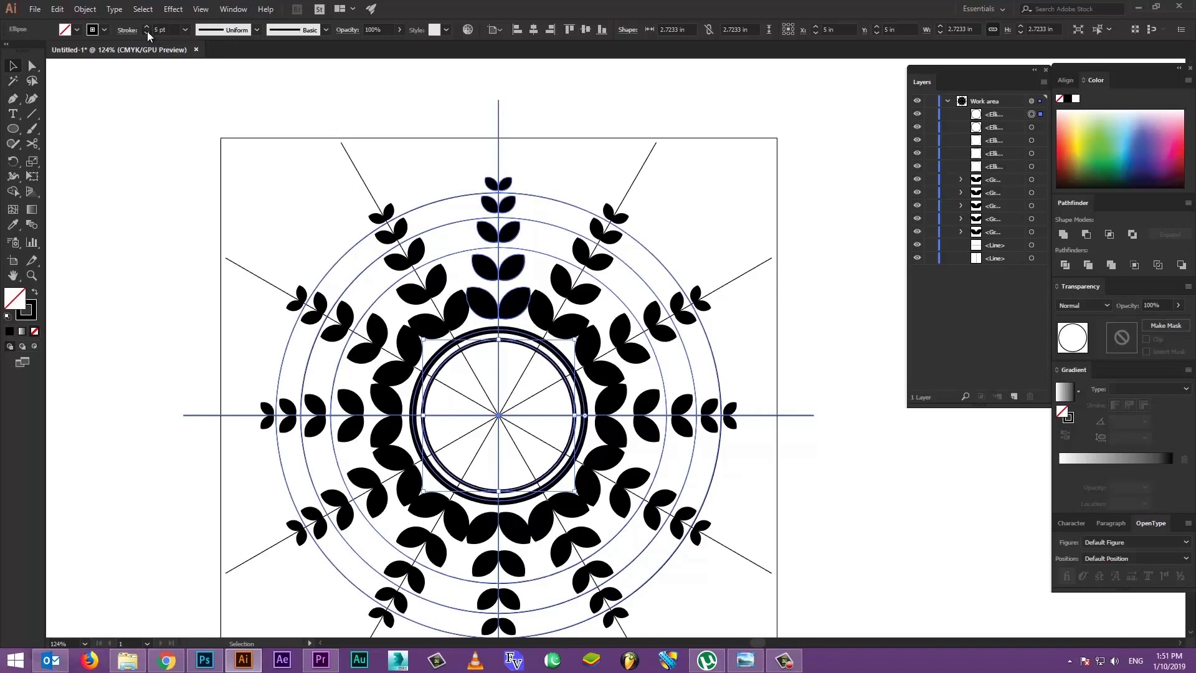
left_click(147, 32)
left_click(144, 142)
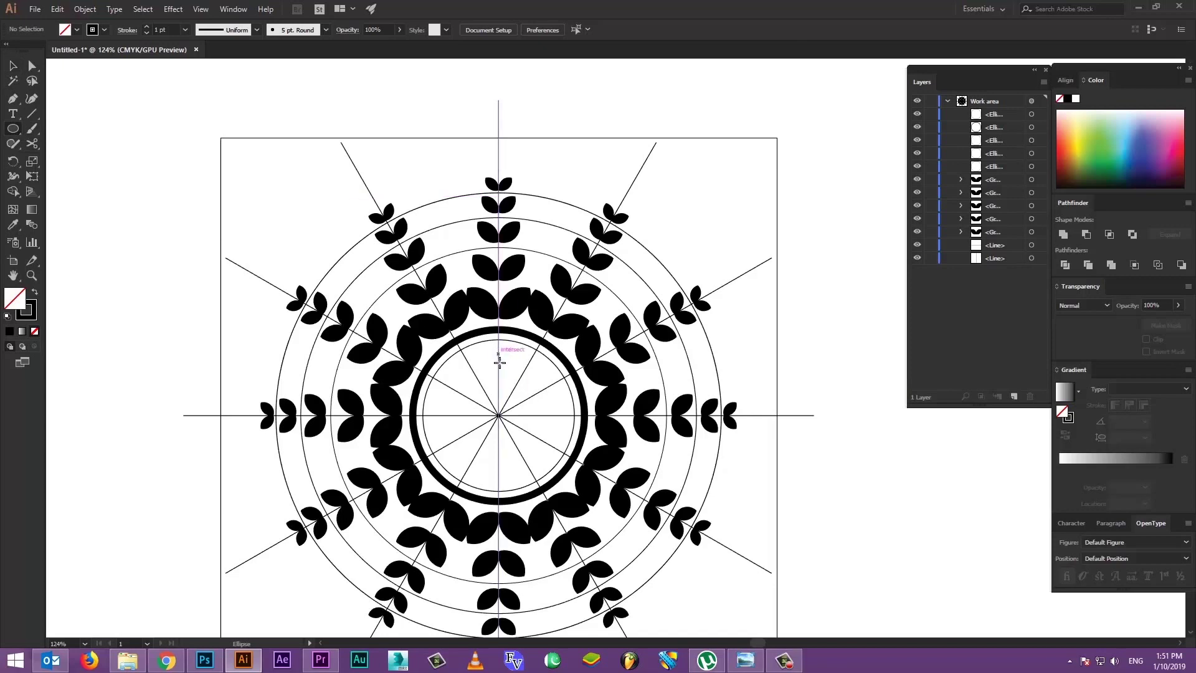
Draw a small circle, about 0.336 in, on the thin circle and make the twelve dots solid black.
left_click_drag(499, 362, 509, 344)
left_click(13, 65)
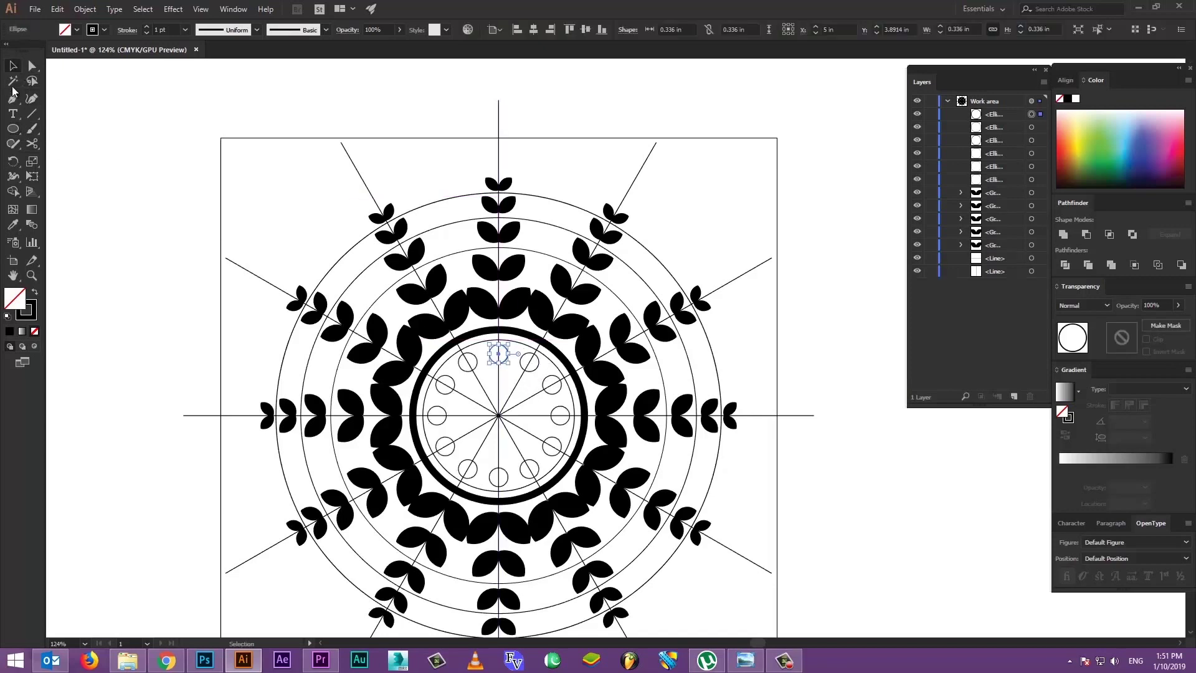
left_click(36, 290)
left_click(187, 179)
Place a copy of a small leaf pair just outside the outermost circle.
key("z")
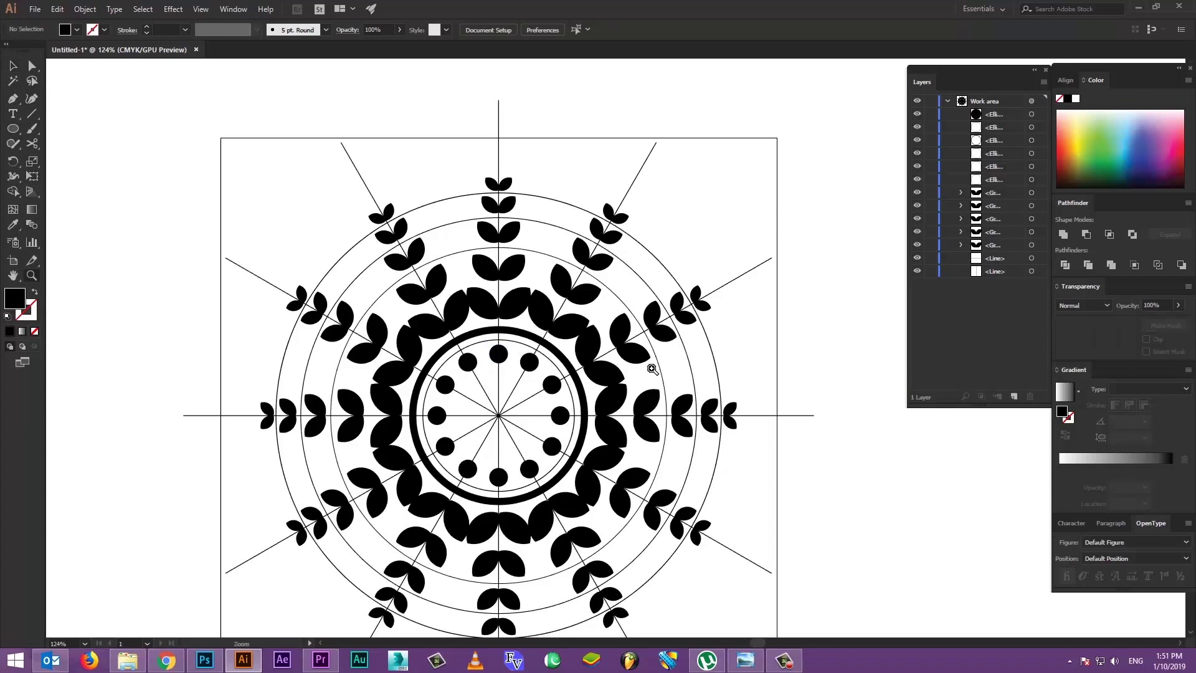
left_click_drag(673, 388, 552, 372)
left_click_drag(634, 403, 560, 346)
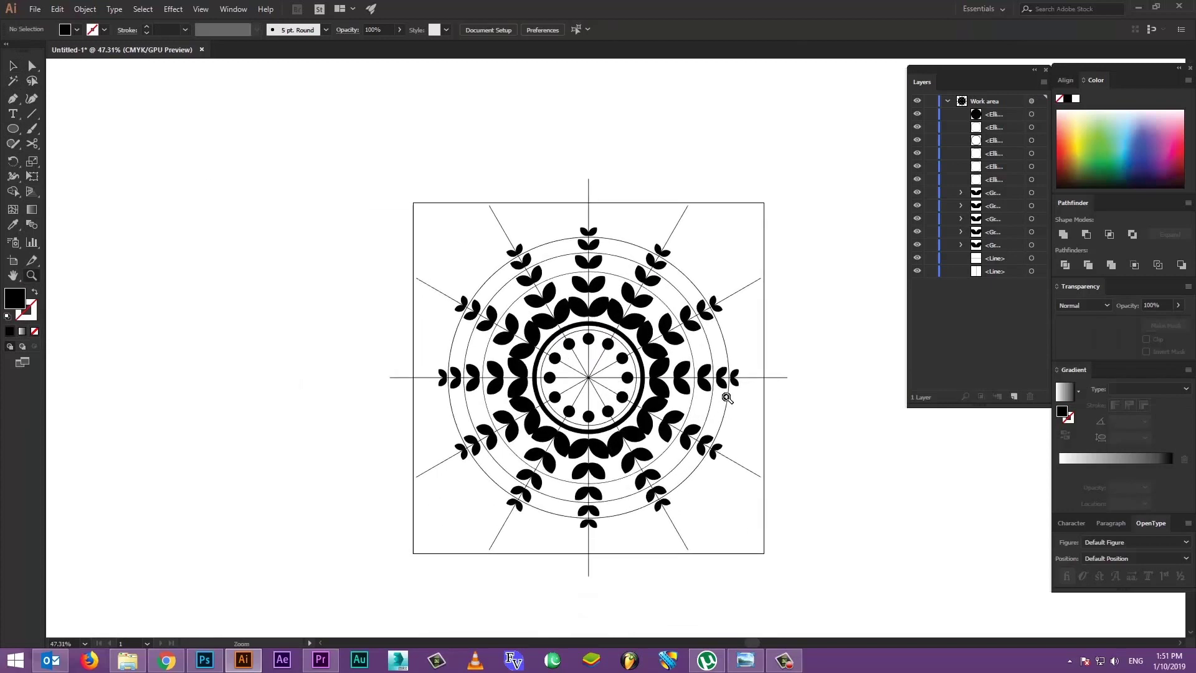
key("v")
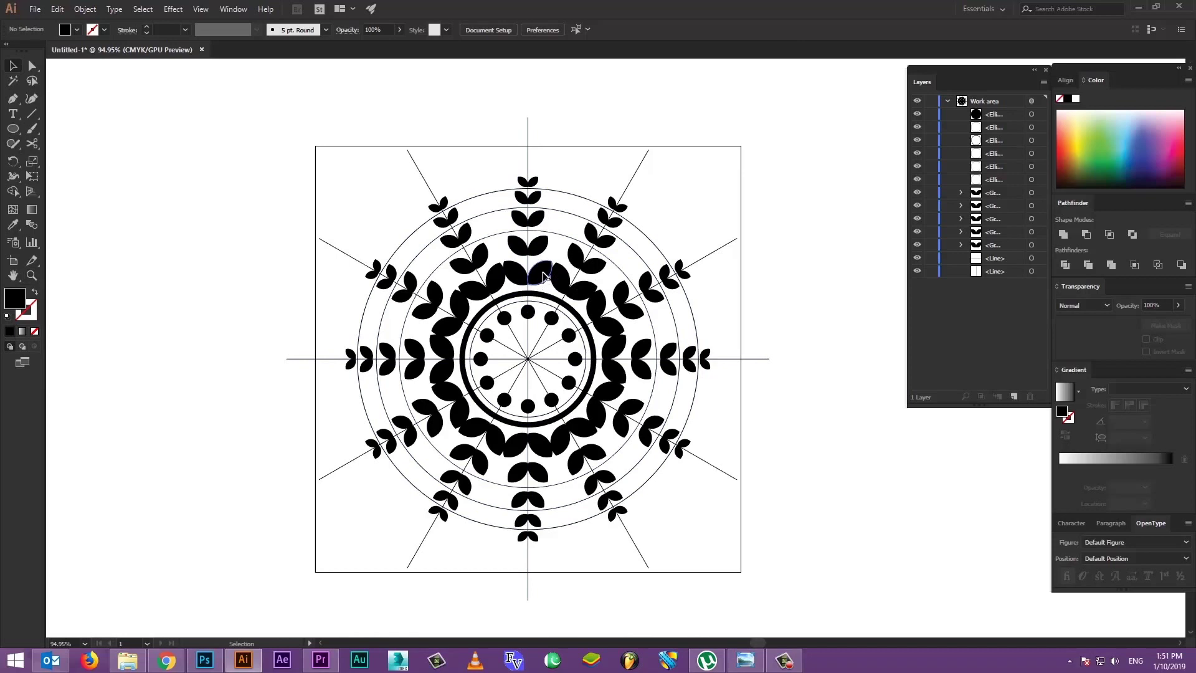
left_click_drag(543, 275, 596, 175)
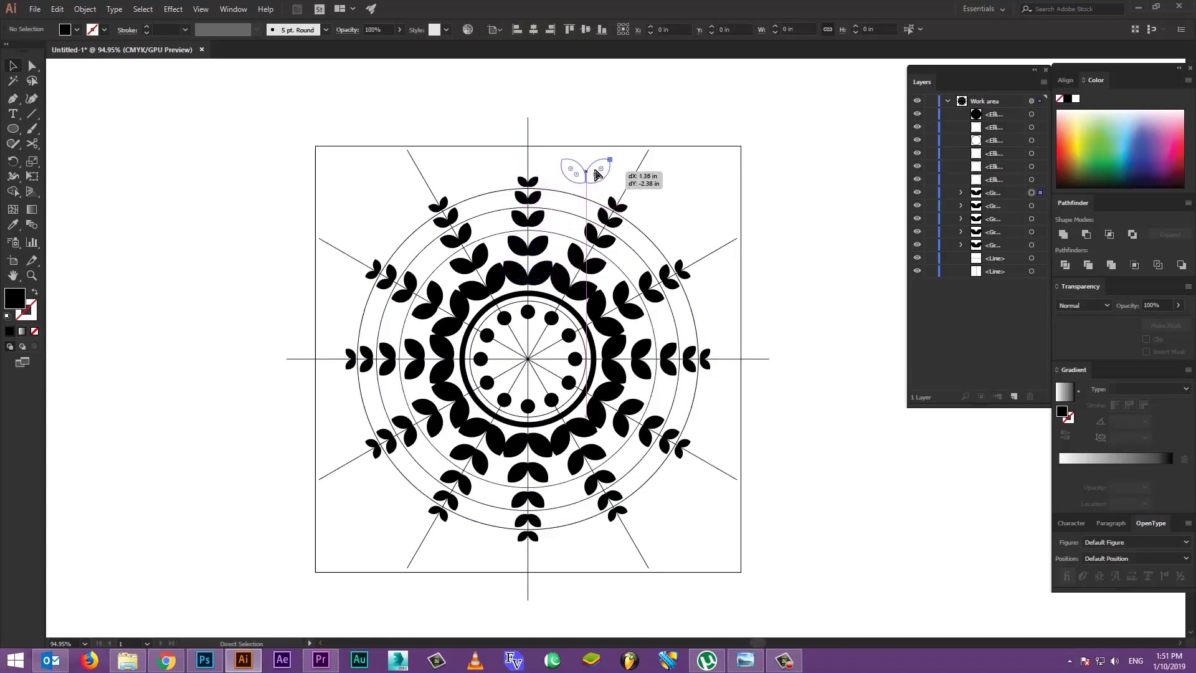
key("ctrl+z")
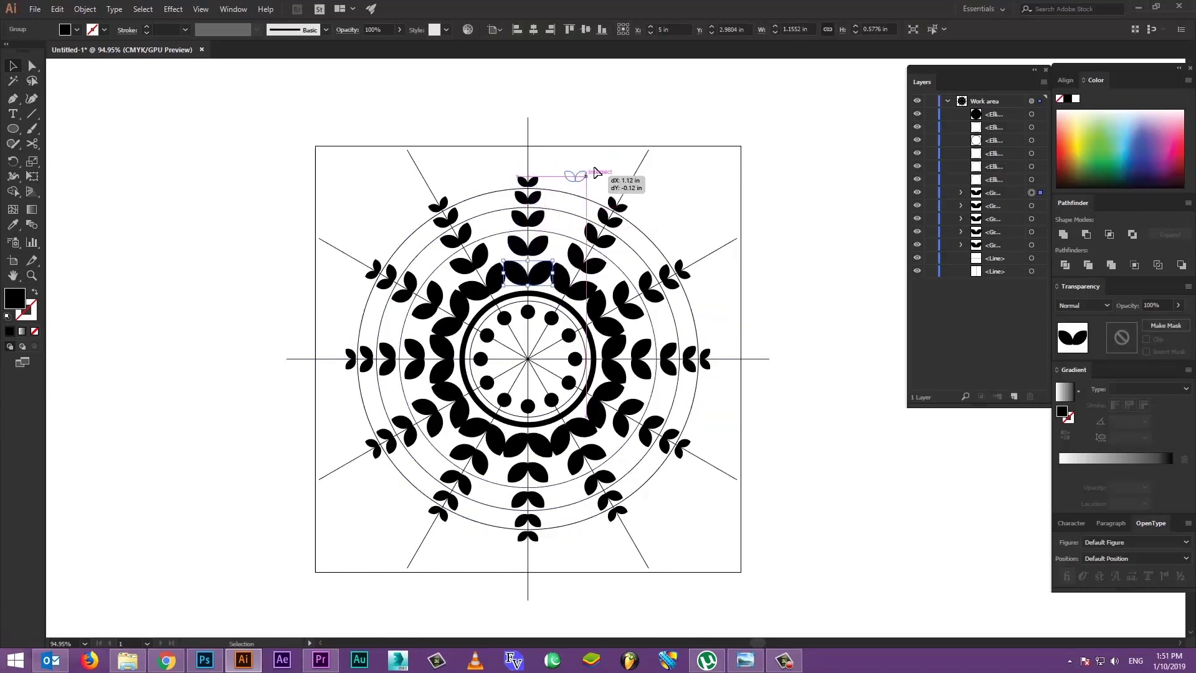
mouse_move(574, 173)
left_mouse_down()
mouse_move(595, 163)
mouse_move(586, 181)
mouse_move(594, 167)
left_mouse_up()
left_click(597, 162)
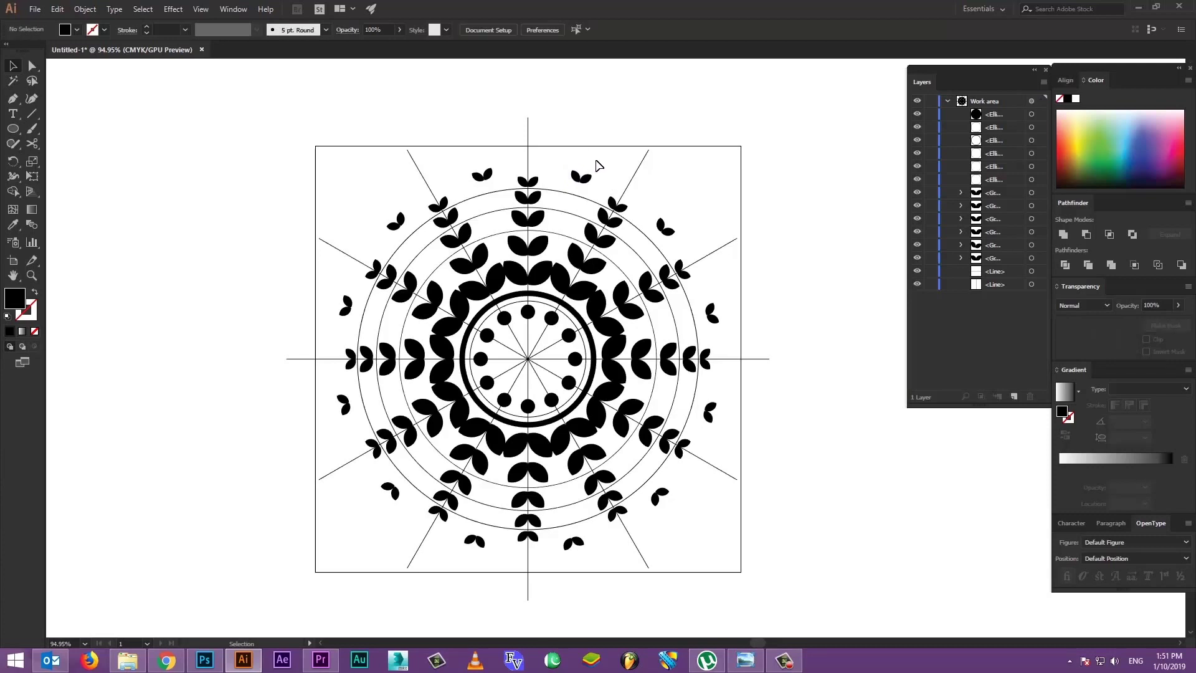
left_click(584, 160)
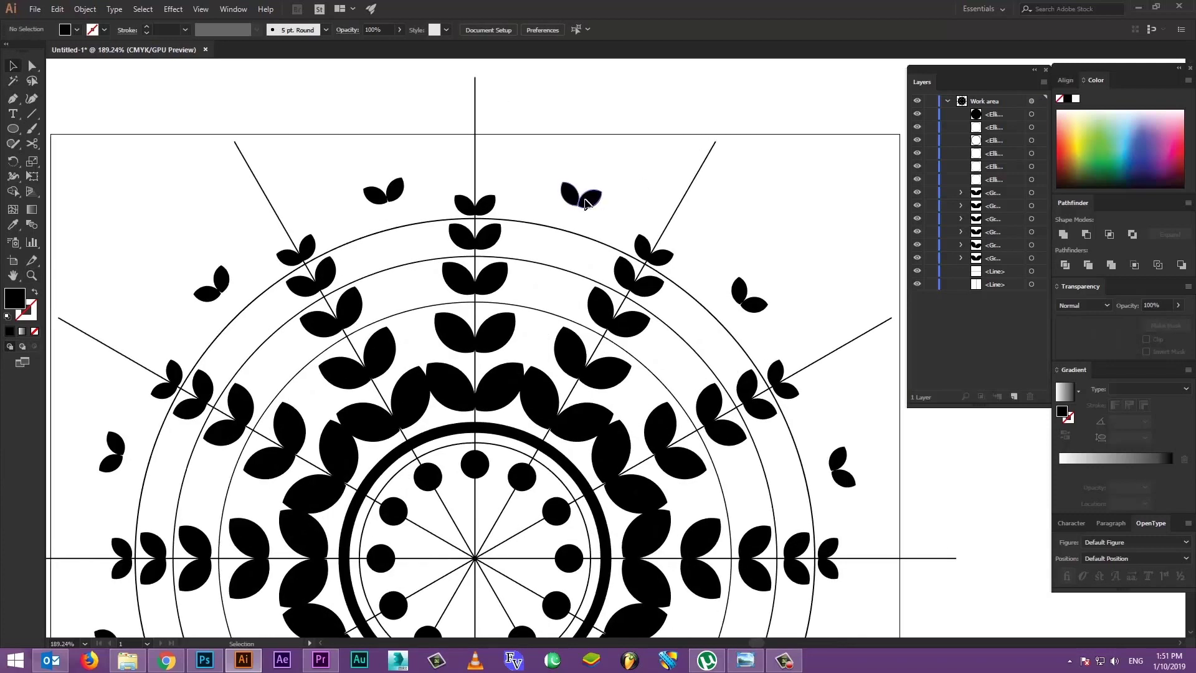
left_click_drag(585, 203, 584, 192)
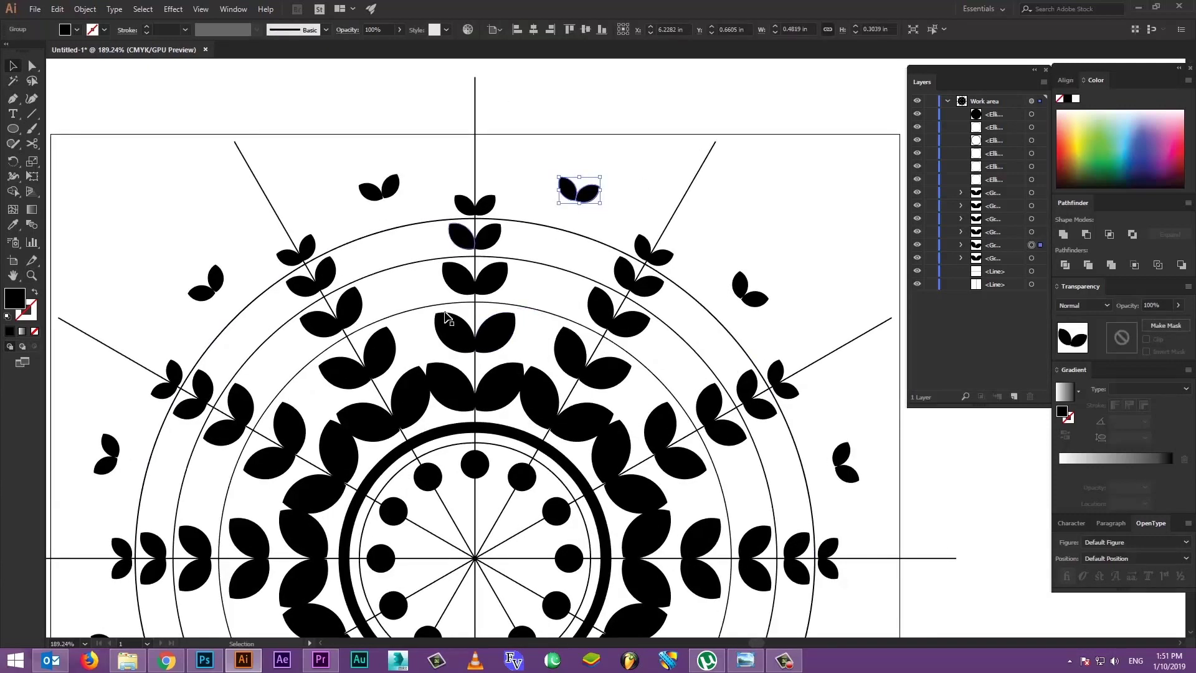
Draw a tiny solid black dot, about 0.16 in across, above each outer leaf pair.
left_click(18, 131)
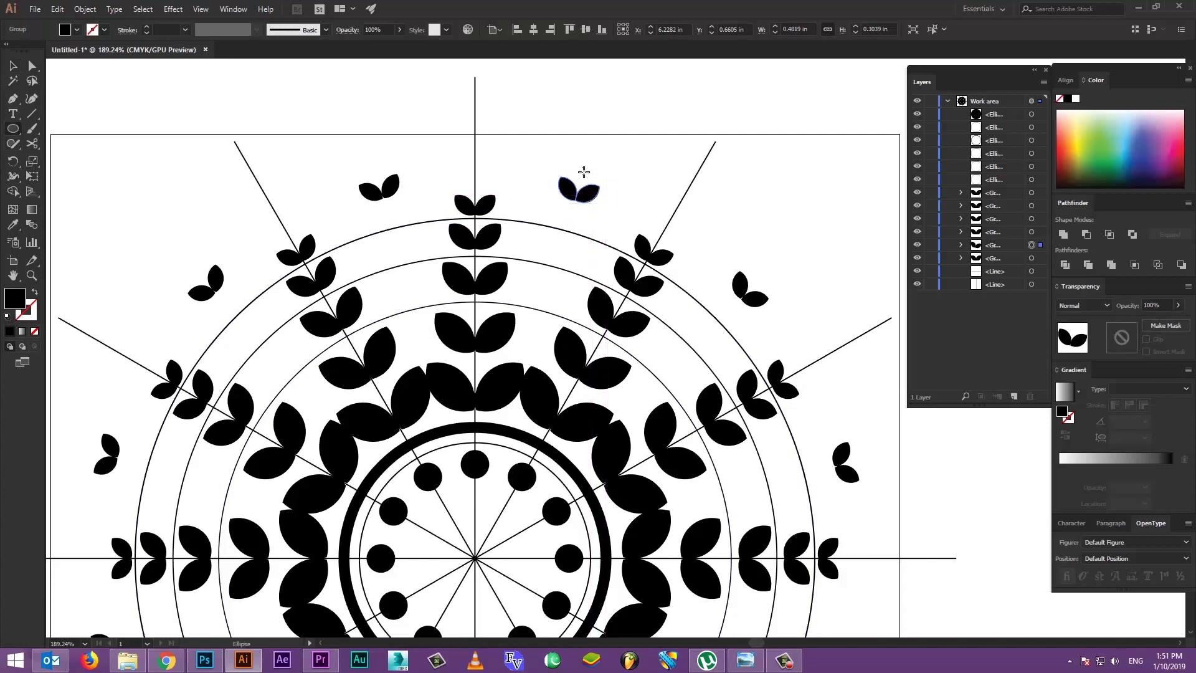
left_click_drag(585, 172, 588, 176)
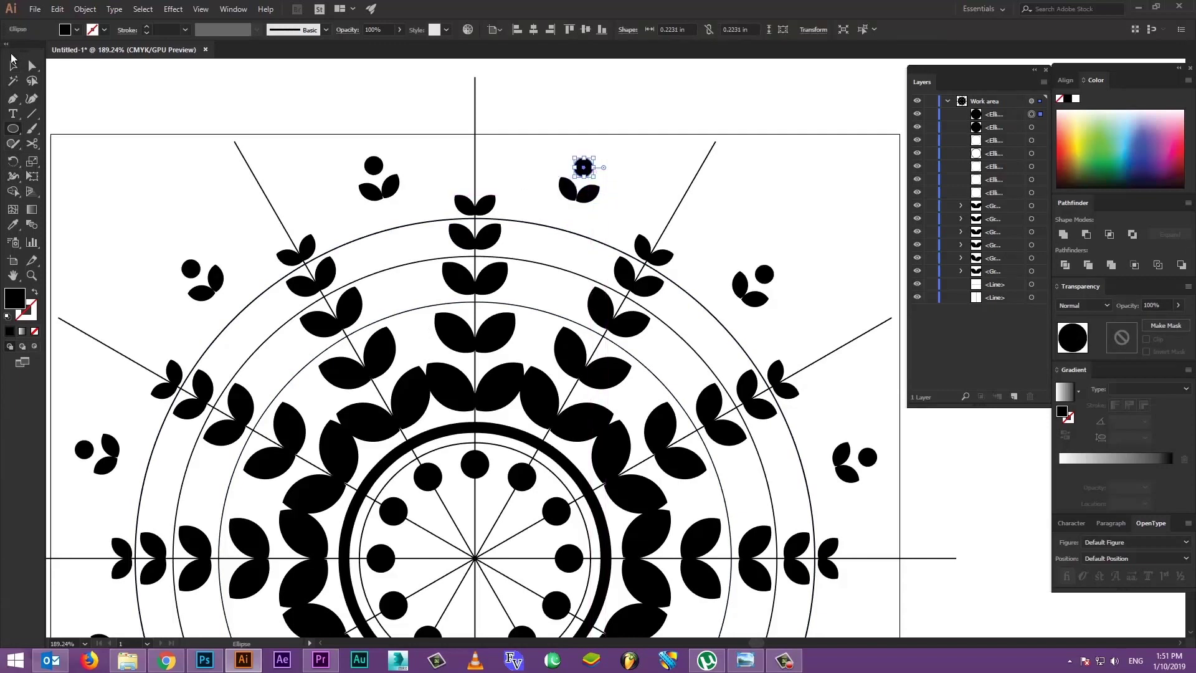
left_click(11, 67)
left_click_drag(595, 157, 582, 157)
left_click(633, 163)
key("ctrl+0")
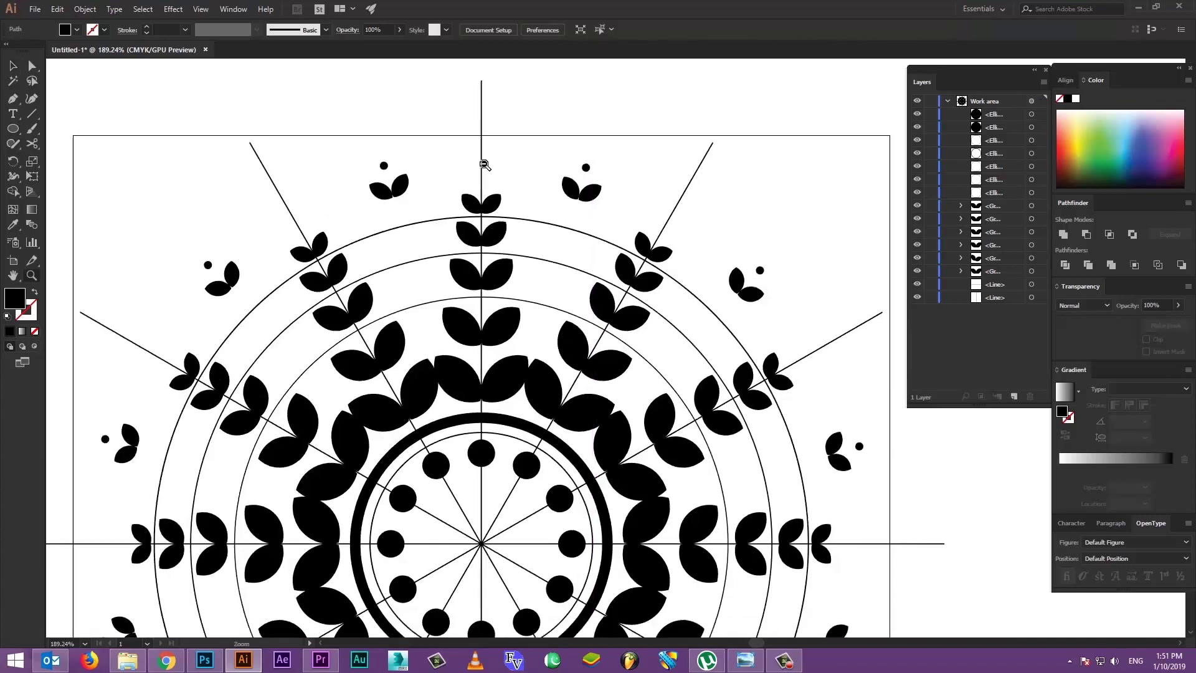
key("z")
scroll(556, 237, "up", 2)
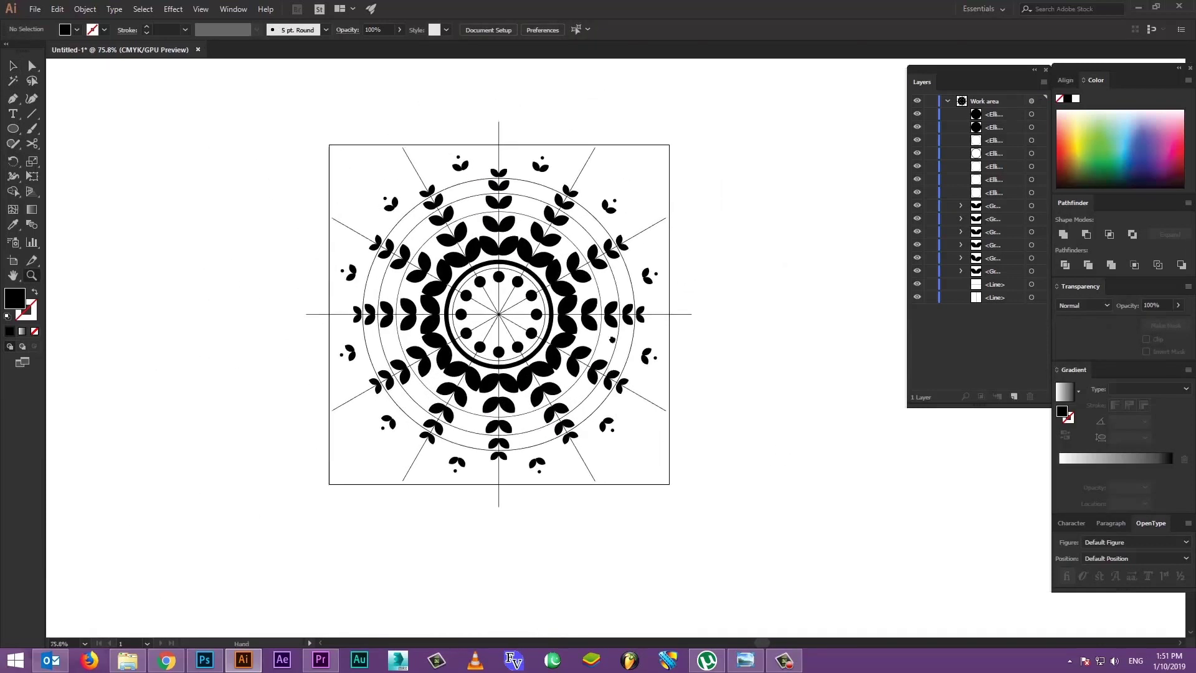
Draw a tall ellipse above the star centre and sharpen its bottom anchor into a teardrop point.
left_click(13, 64)
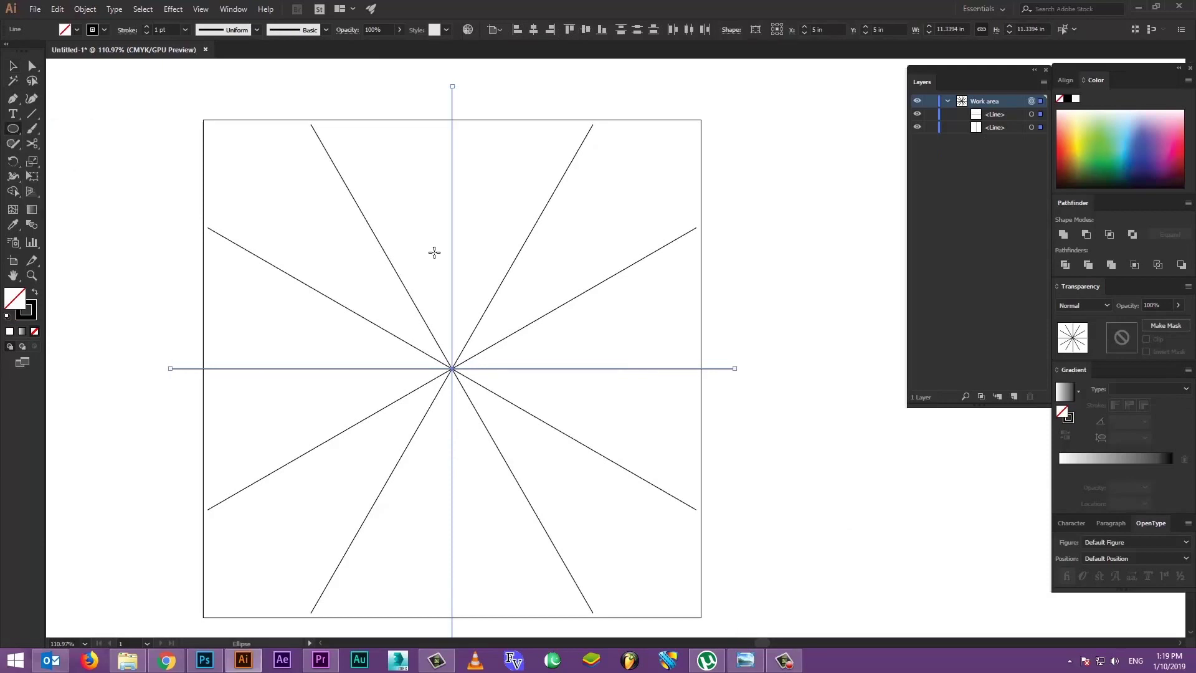
left_click_drag(510, 202, 452, 350)
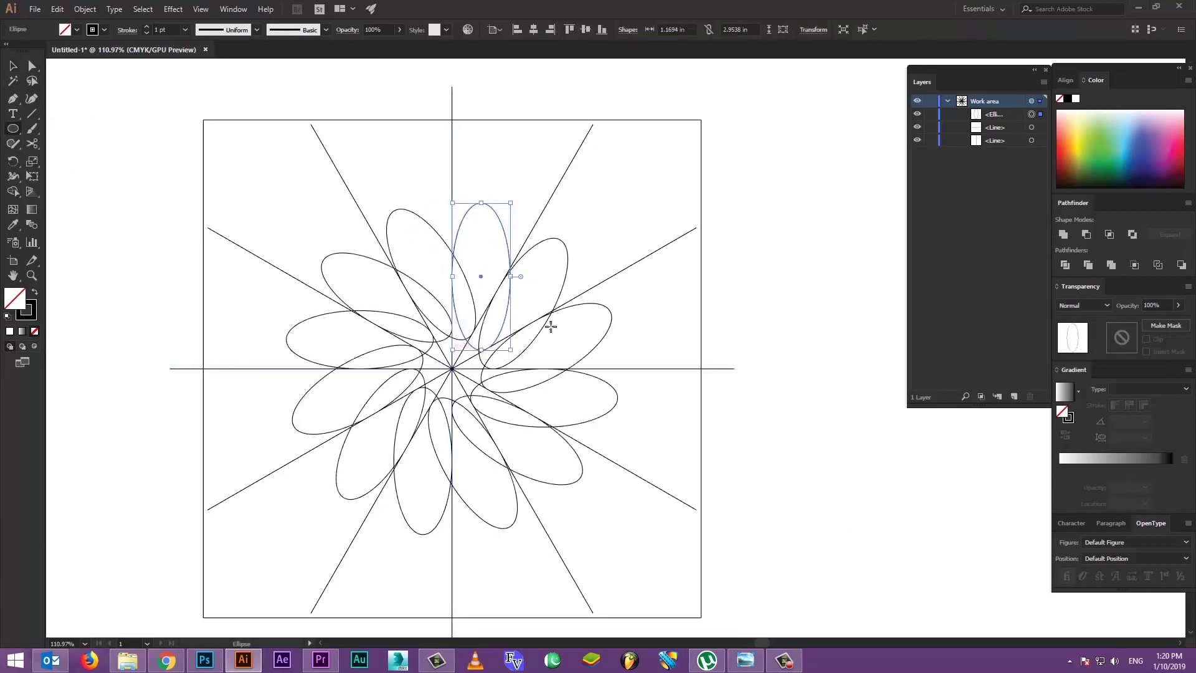
left_click(12, 66)
double_click(489, 349)
key("a")
left_click(481, 349)
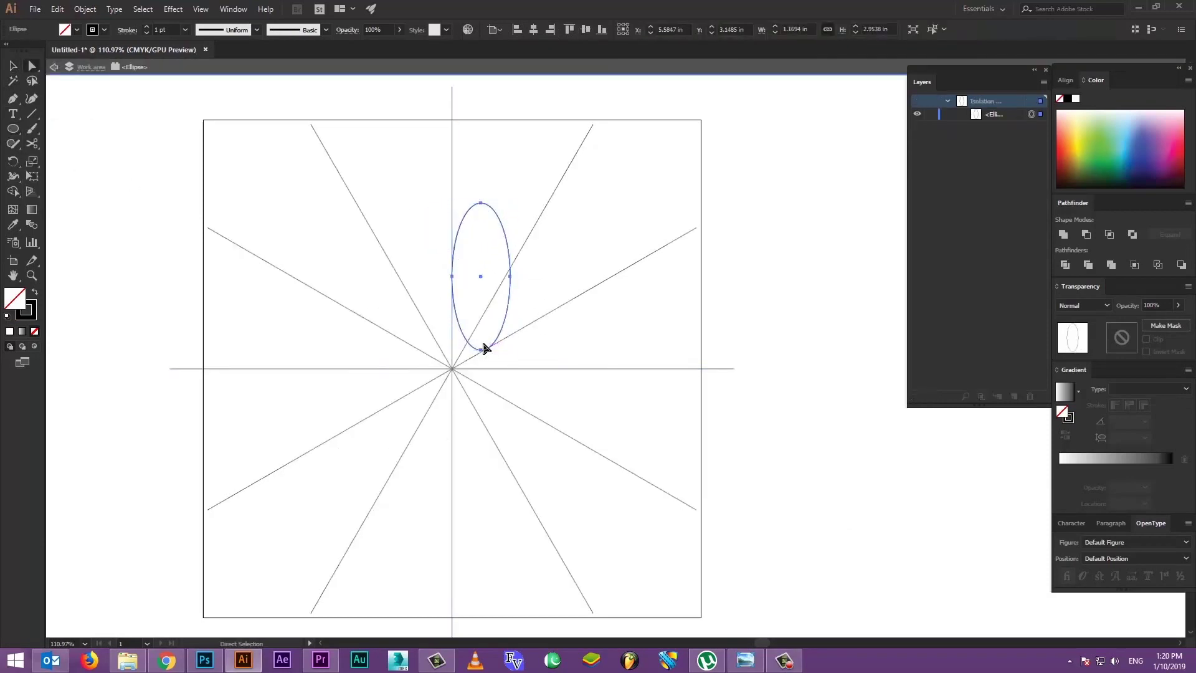
left_click(94, 30)
left_click_drag(481, 203, 480, 223)
left_click_drag(481, 349, 481, 334)
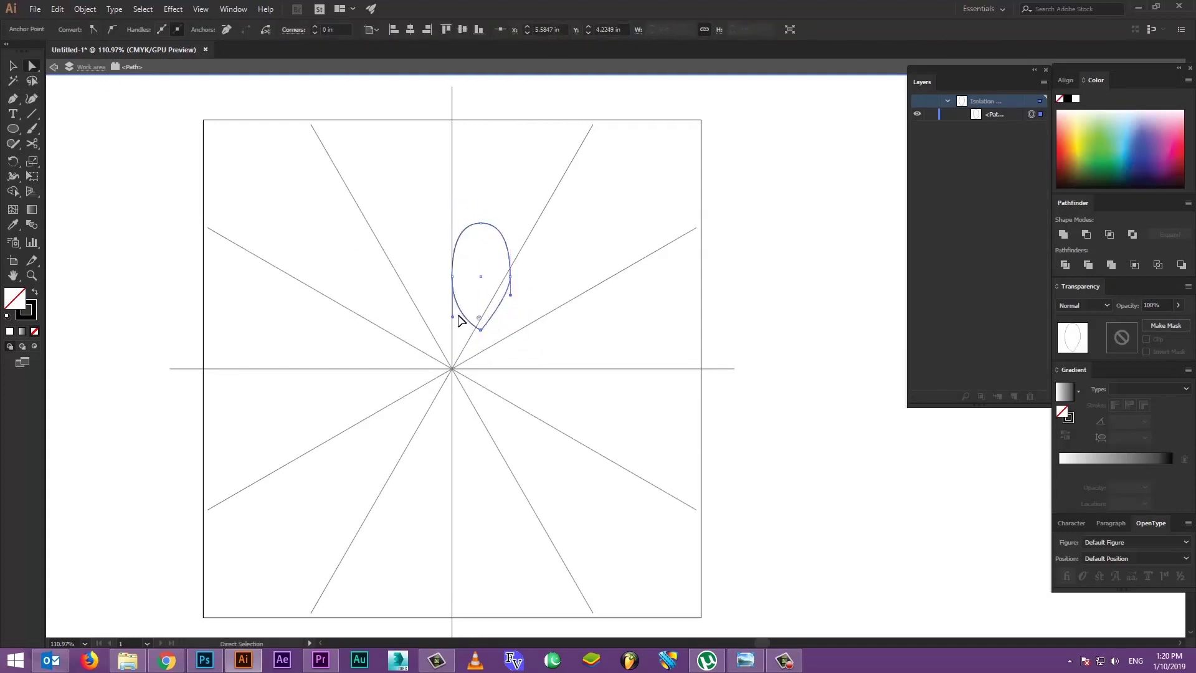
Fill the teardrop black, shrink it, and tilt it into place near the centre as petals.
key("ctrl+z")
key("shift+x")
left_click_drag(510, 223, 490, 268)
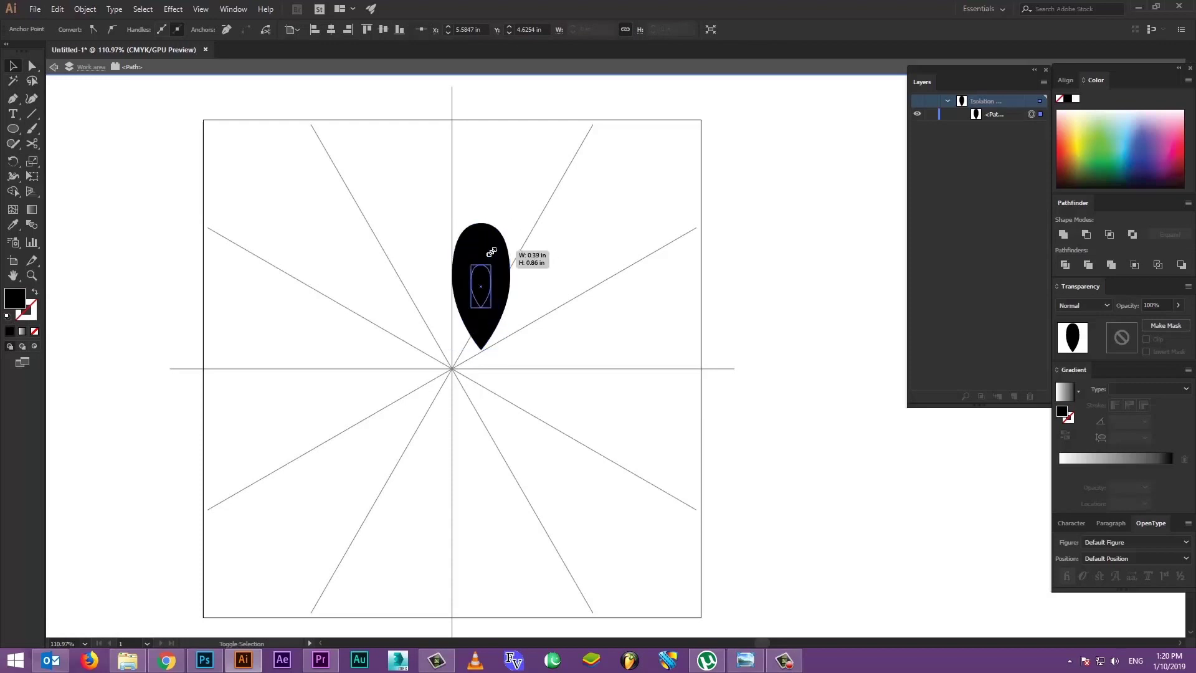
left_click_drag(465, 309, 659, 255)
key("v")
left_click_drag(509, 249, 464, 405)
mouse_move(479, 345)
left_mouse_down()
mouse_move(483, 373)
mouse_move(470, 374)
mouse_move(521, 303)
left_mouse_up()
scroll(489, 413, "up", 5)
double_click(652, 75)
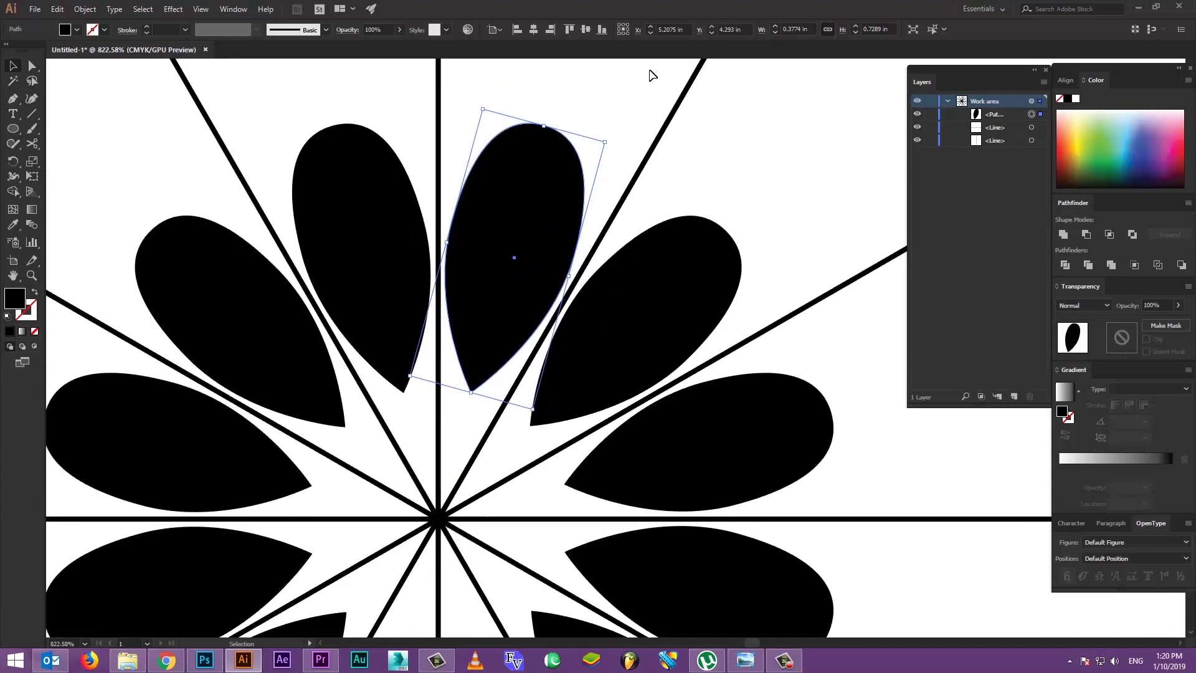
left_click(610, 120)
Draw a solid black circle about 0.6754 in across at the star's centre.
key("l")
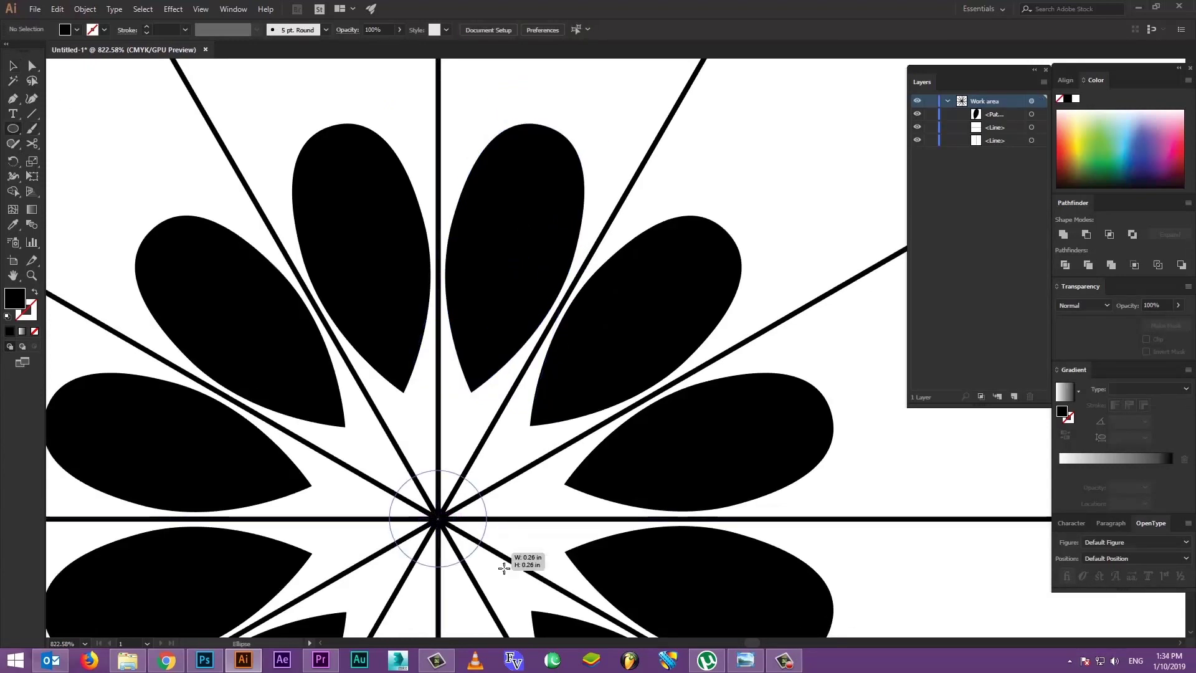
scroll(494, 528, "down", 2)
left_click_drag(437, 517, 502, 534)
key("z")
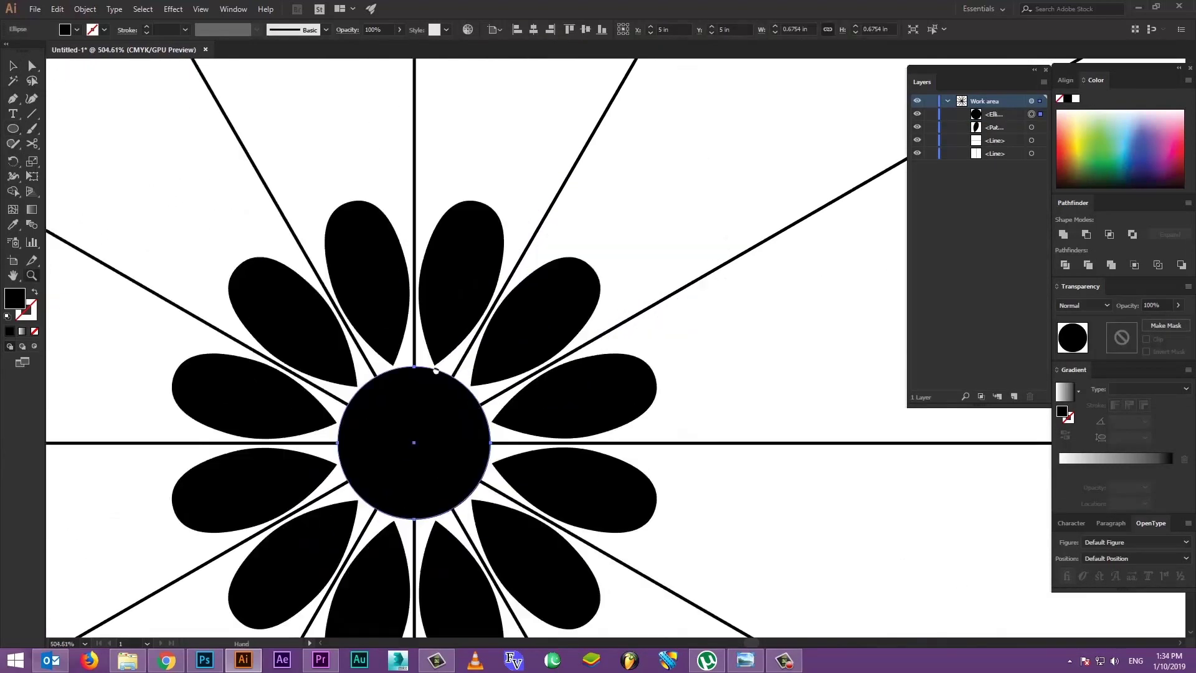
scroll(573, 435, "down", 5)
scroll(573, 435, "down", 1)
left_click(1032, 101)
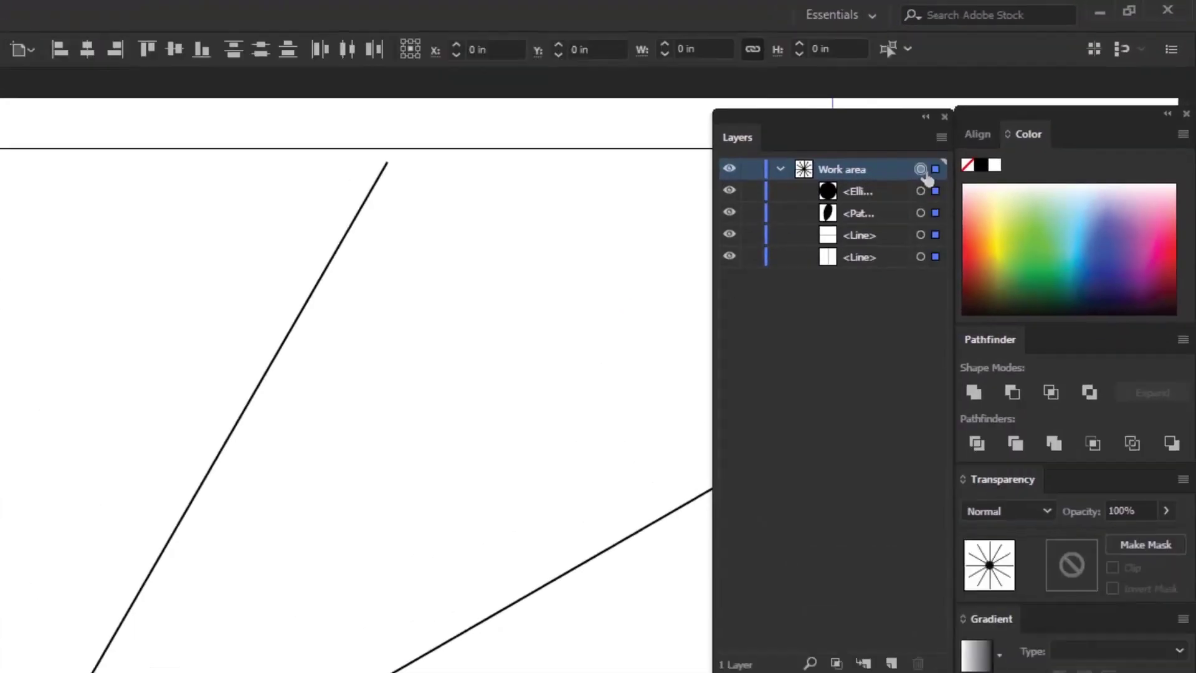
left_click(13, 66)
left_click(12, 128)
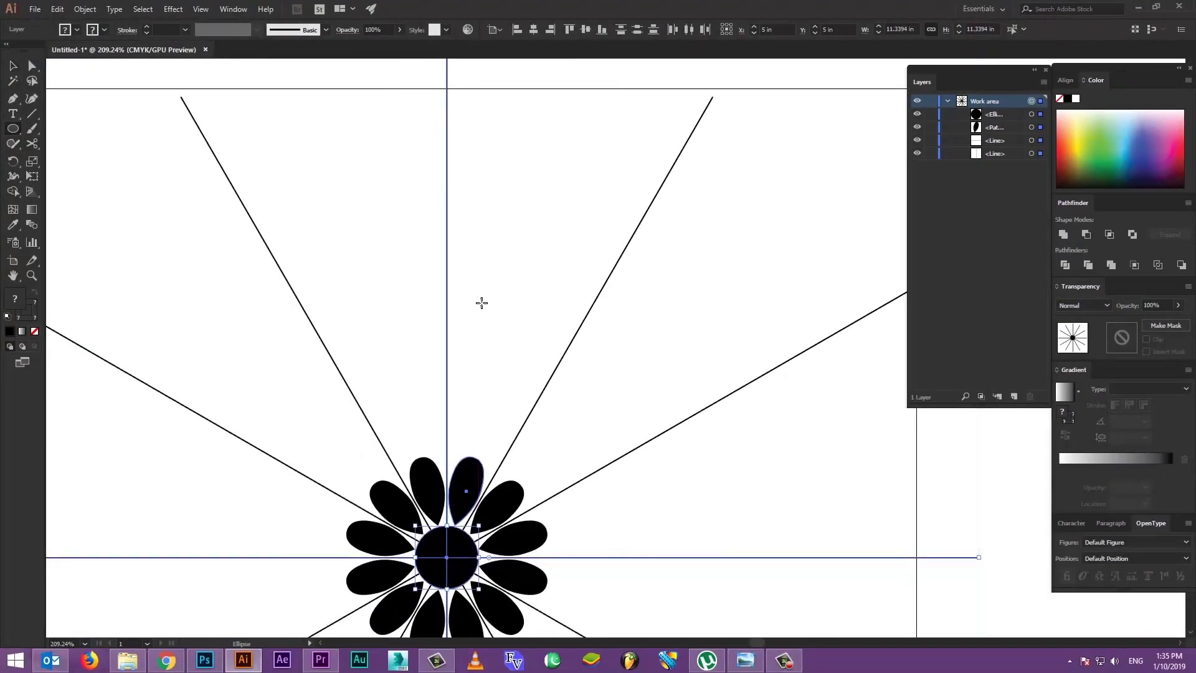
Draw a circle above the flower, overlap a duplicate, and intersect them into a lens leaf.
left_click_drag(481, 303, 513, 334)
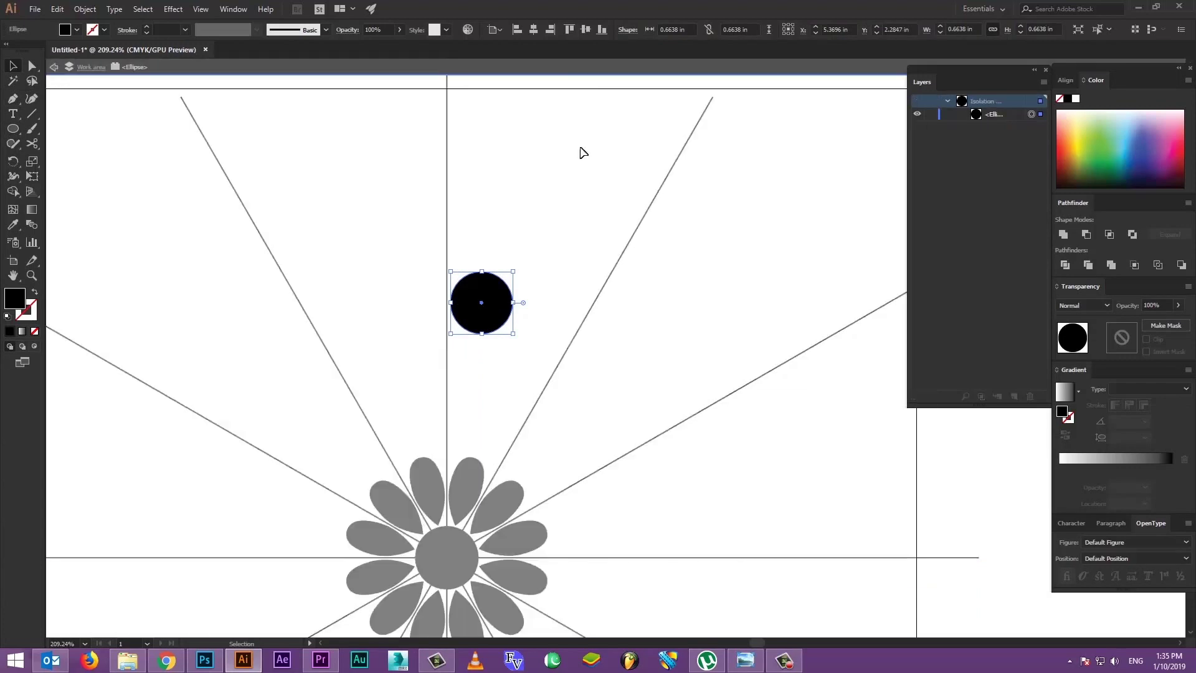
right_click(494, 294)
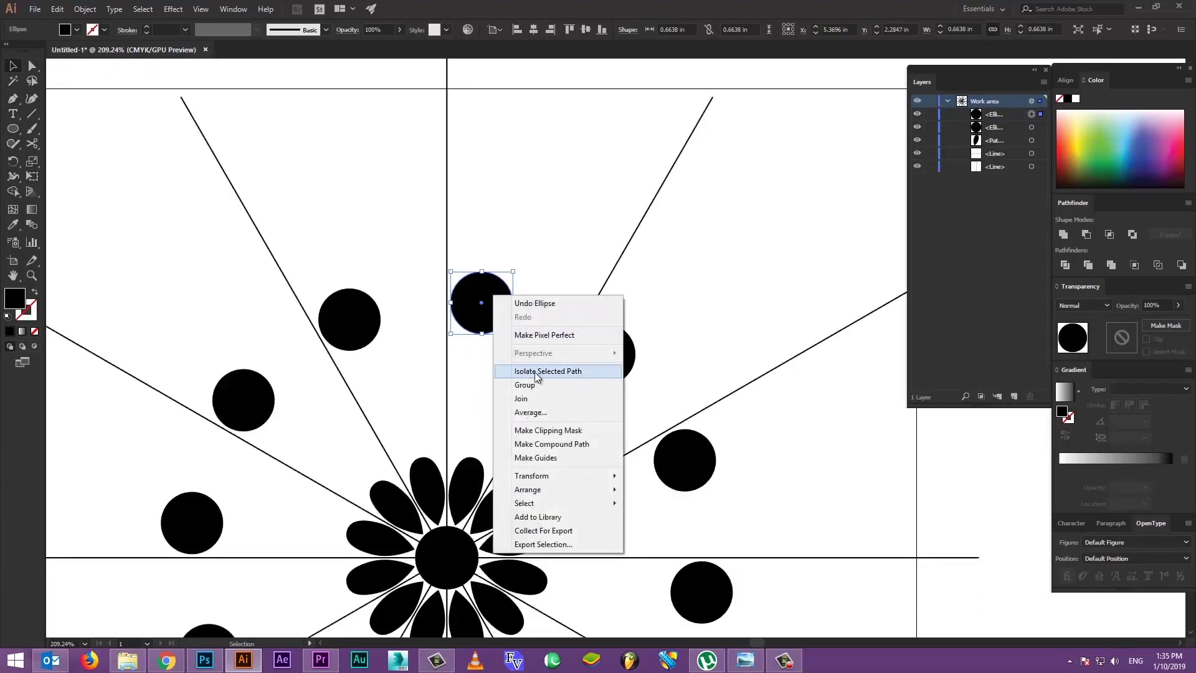
left_click(536, 371)
scroll(502, 305, "up", 5)
left_click_drag(354, 315, 487, 315)
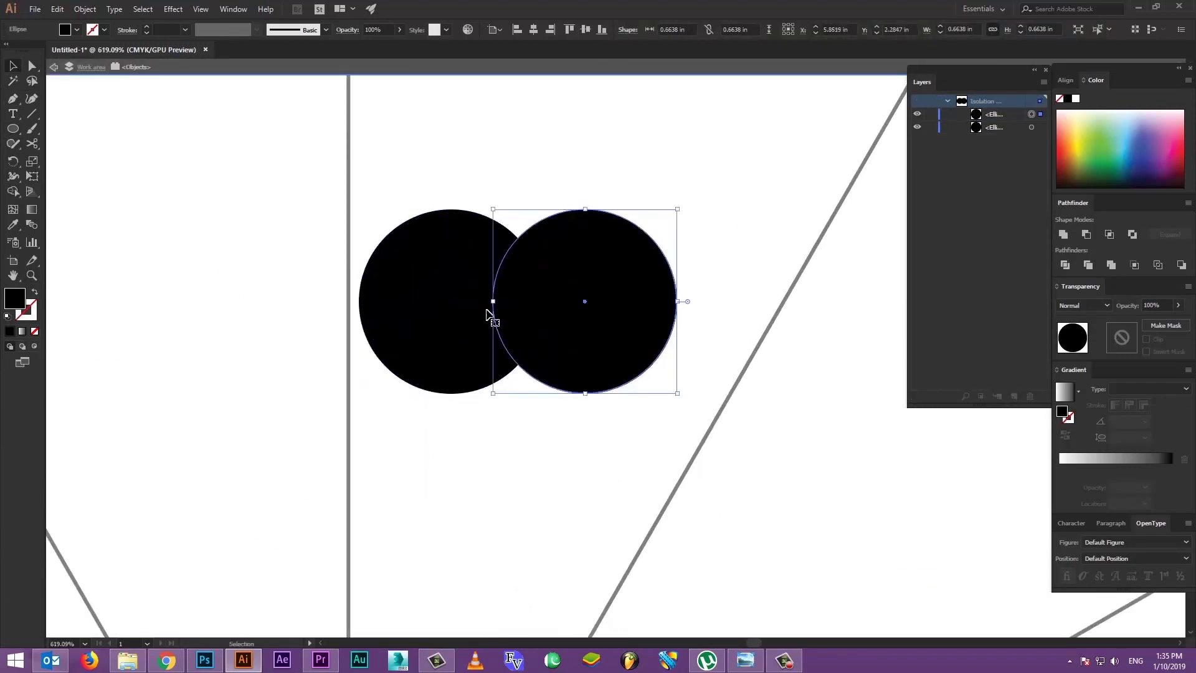
left_click(487, 314, "shift")
left_click(1109, 235)
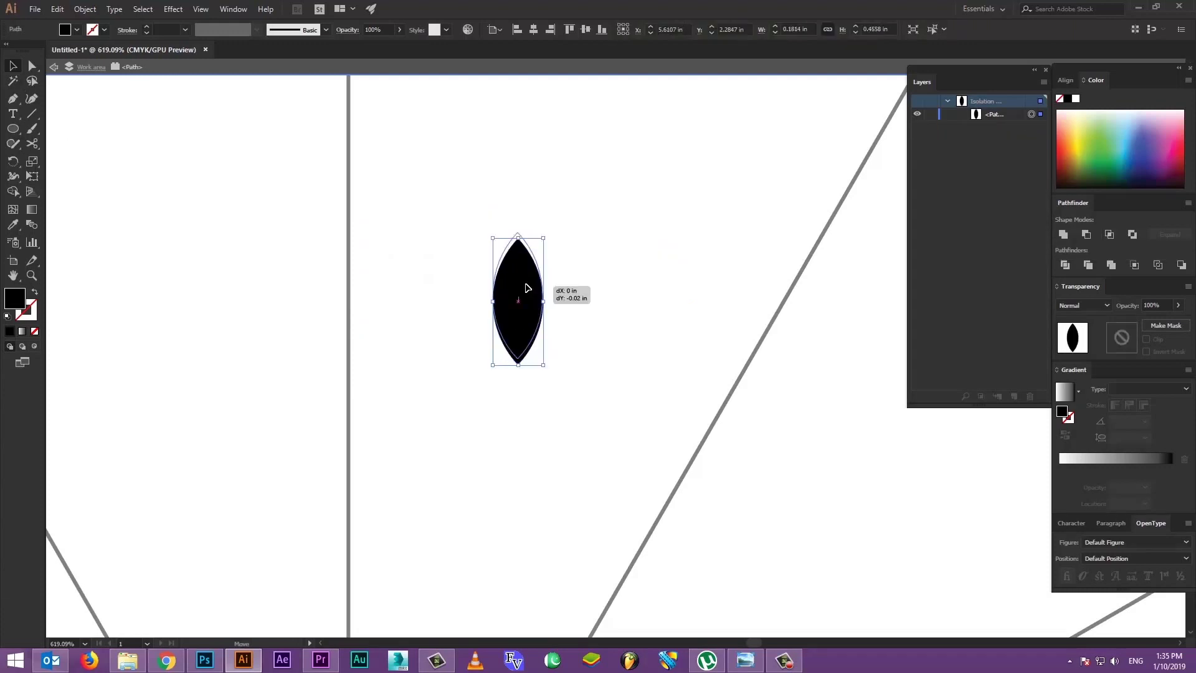
Add a small rotated leaf and its mirrored copy beside the big leaf, then group all three.
left_click_drag(471, 301, 468, 301)
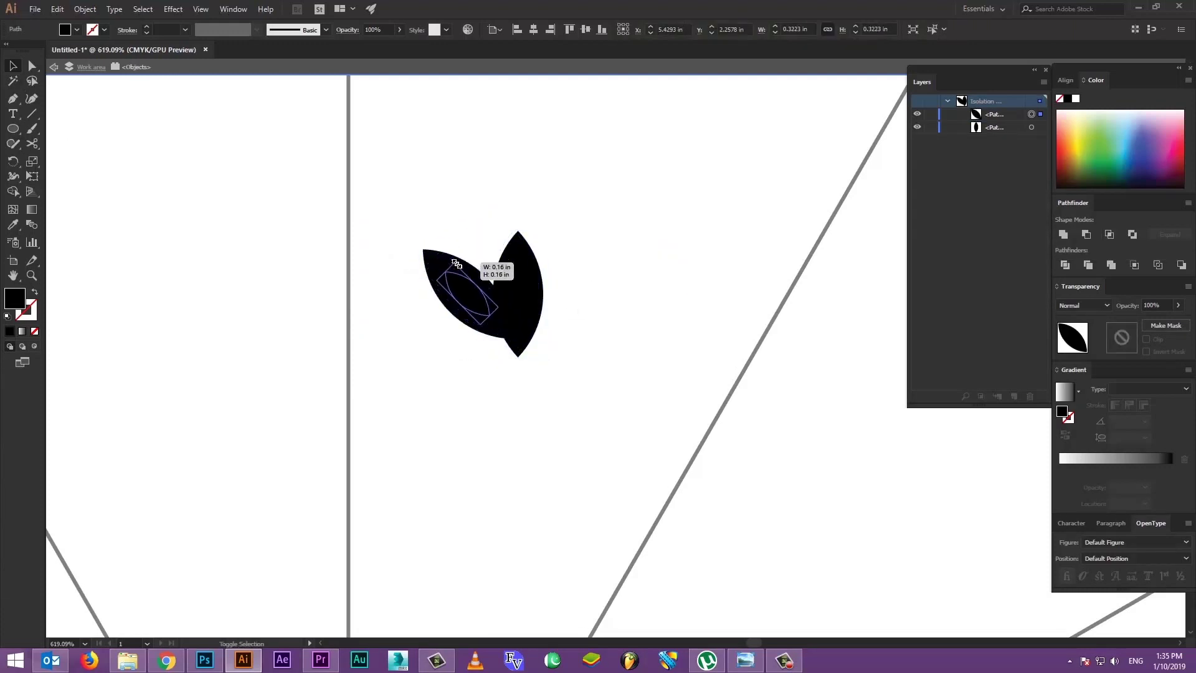
mouse_move(449, 228)
left_mouse_down()
mouse_move(529, 302)
mouse_move(468, 331)
left_mouse_up()
left_click(638, 317)
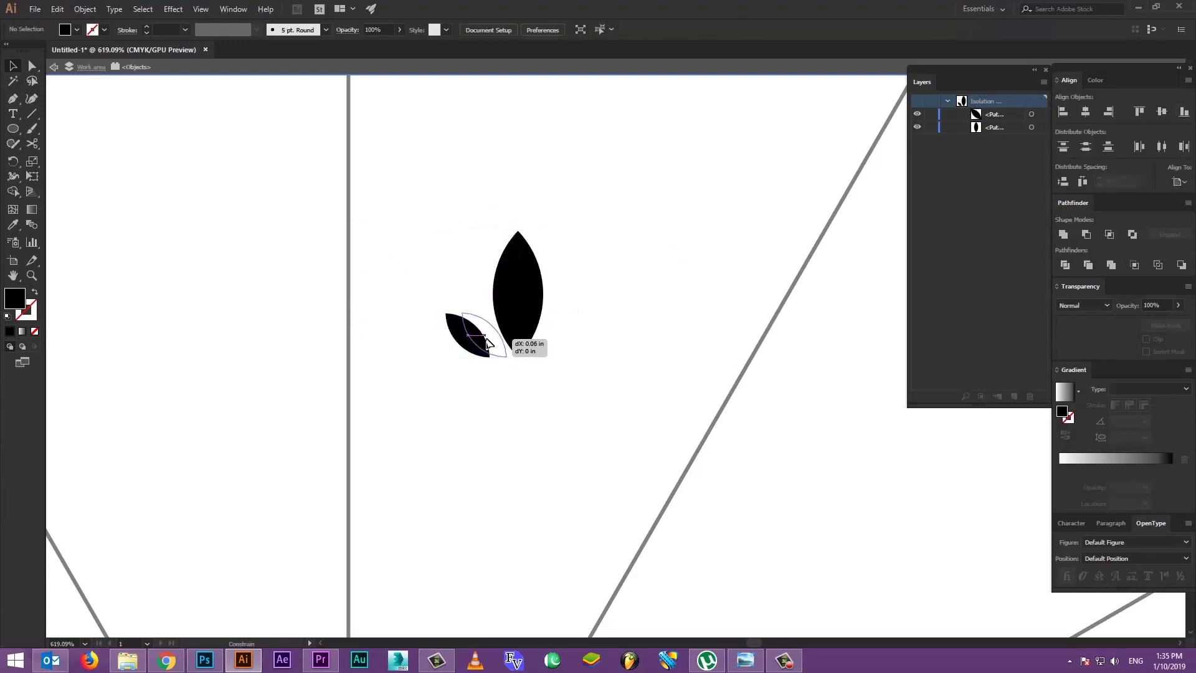
right_click(513, 338)
left_click(443, 576)
left_click(238, 326)
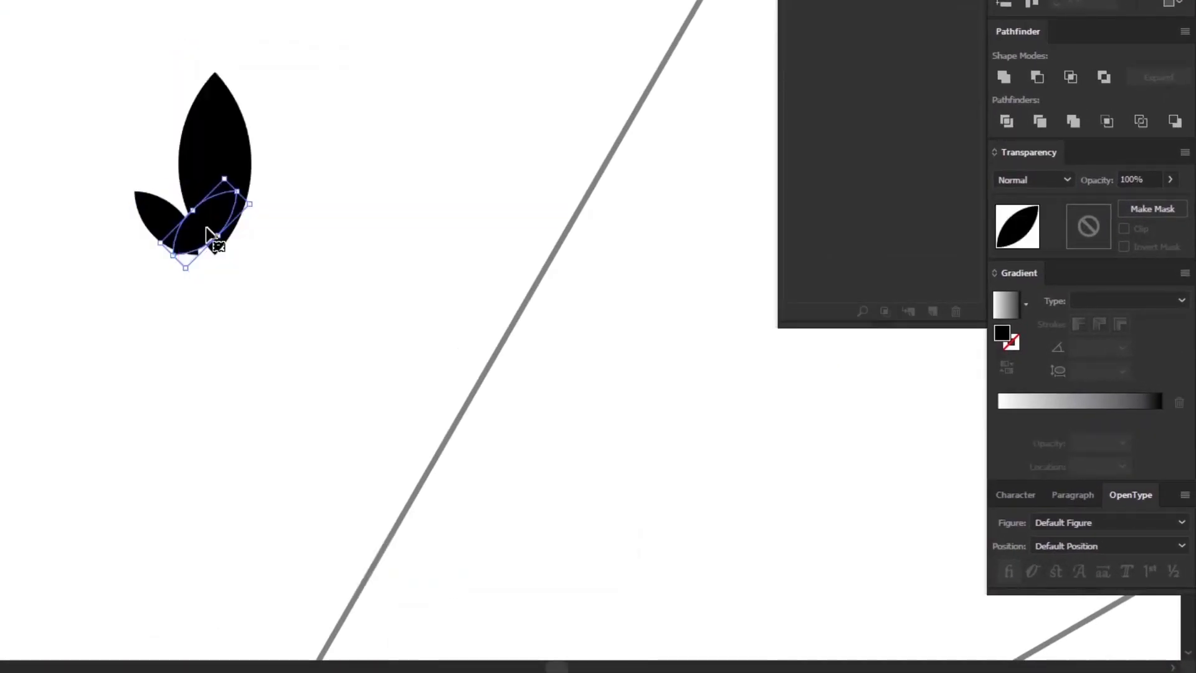
left_click_drag(206, 235, 554, 340)
scroll(553, 340, "up", 5)
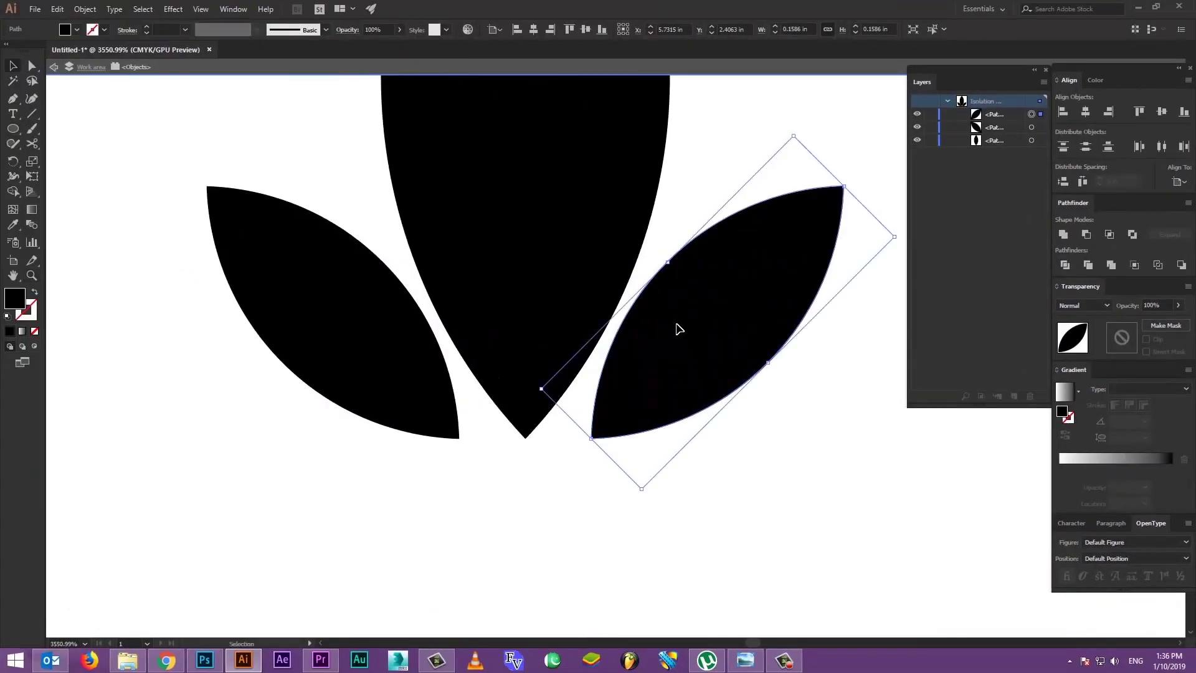
left_click(499, 255, "shift")
scroll(638, 317, "down", 3)
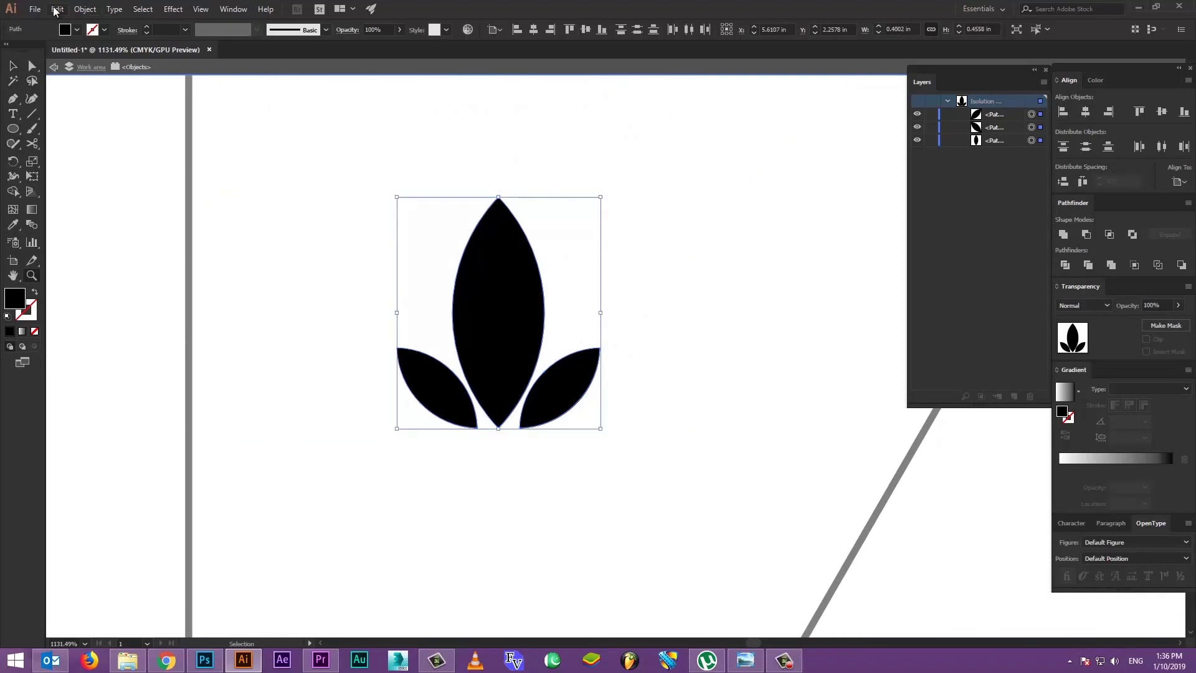
left_click(85, 9)
left_click(93, 51)
scroll(474, 212, "down", 3)
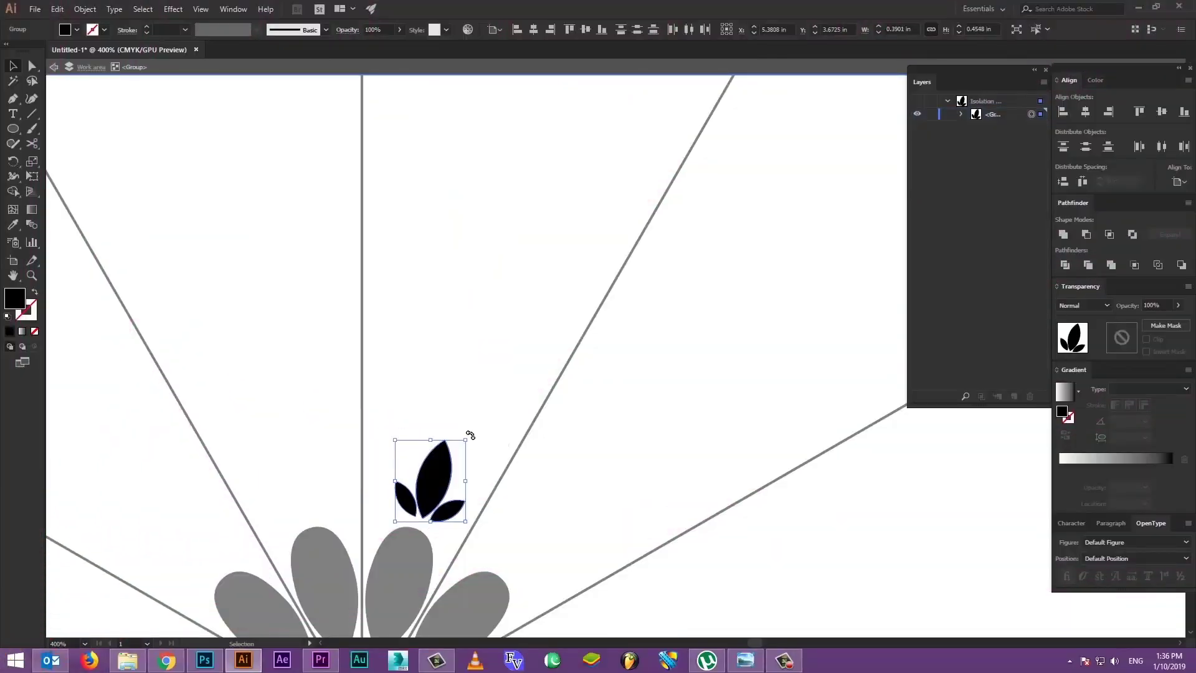
Enlarge the leaf trio and position it just above the petals, leaving isolation mode.
left_click_drag(440, 472, 437, 465)
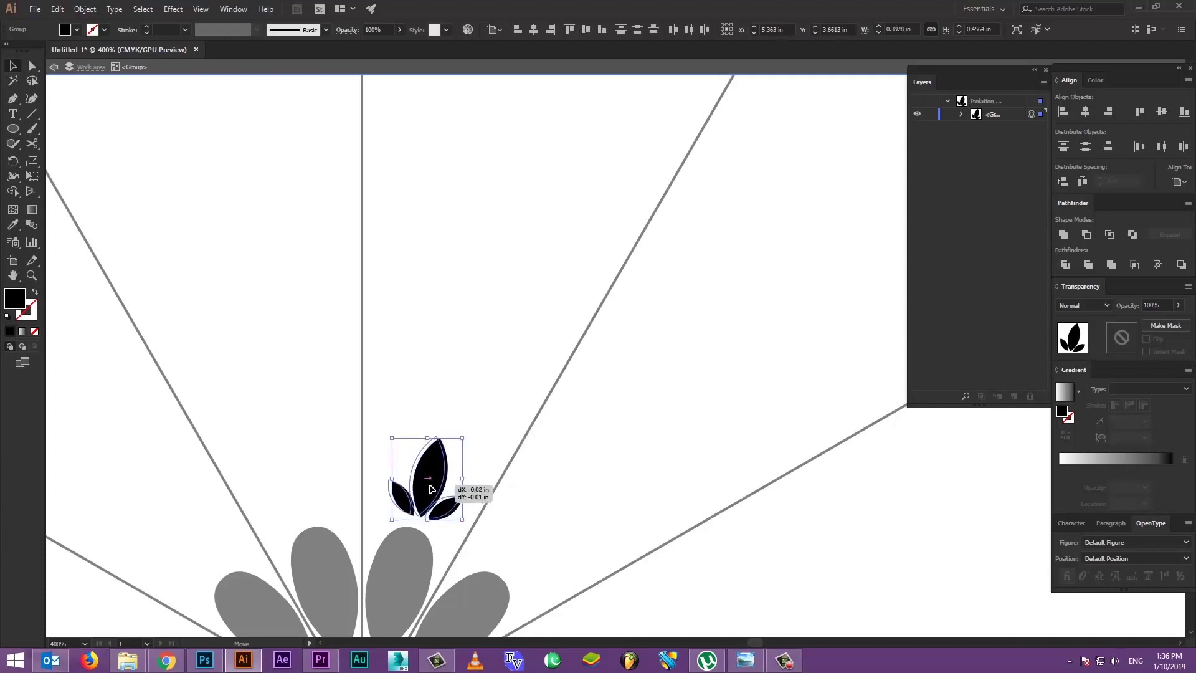
left_click_drag(433, 488, 433, 486)
scroll(528, 467, "up", 5)
left_click_drag(511, 271, 525, 290)
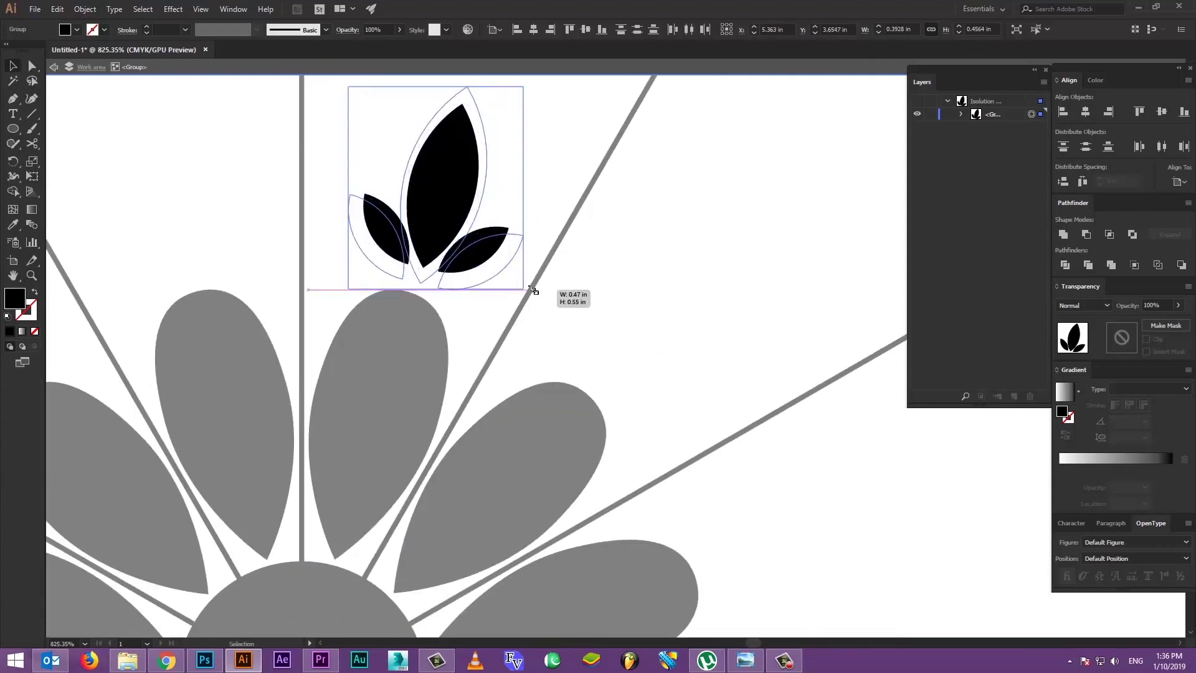
left_click_drag(447, 219, 416, 239)
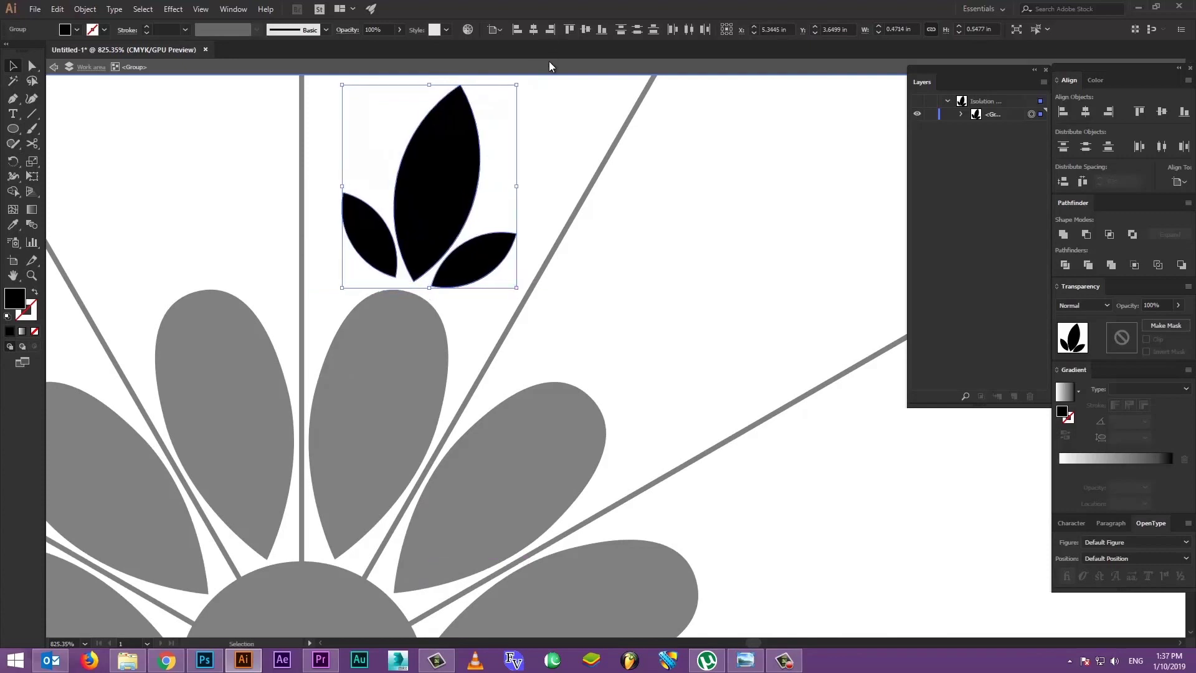
key("Escape")
mouse_move(264, 237)
left_mouse_down()
mouse_move(509, 236)
mouse_move(523, 139)
left_mouse_up()
mouse_move(626, 248)
left_mouse_down()
mouse_move(583, 229)
mouse_move(436, 237)
left_mouse_up()
key("l")
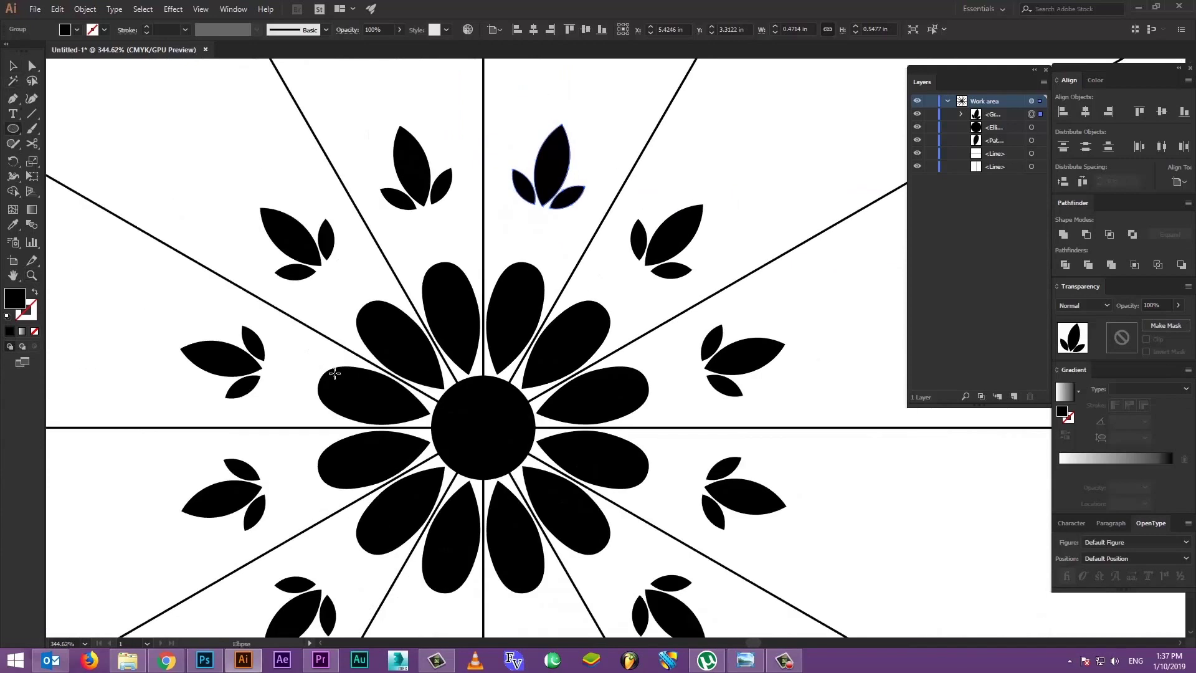
Paste a copy of the centre circle in front and enlarge it around the petals as a 3 pt black outline ring, about 2.31 in.
key("v")
left_click(490, 424)
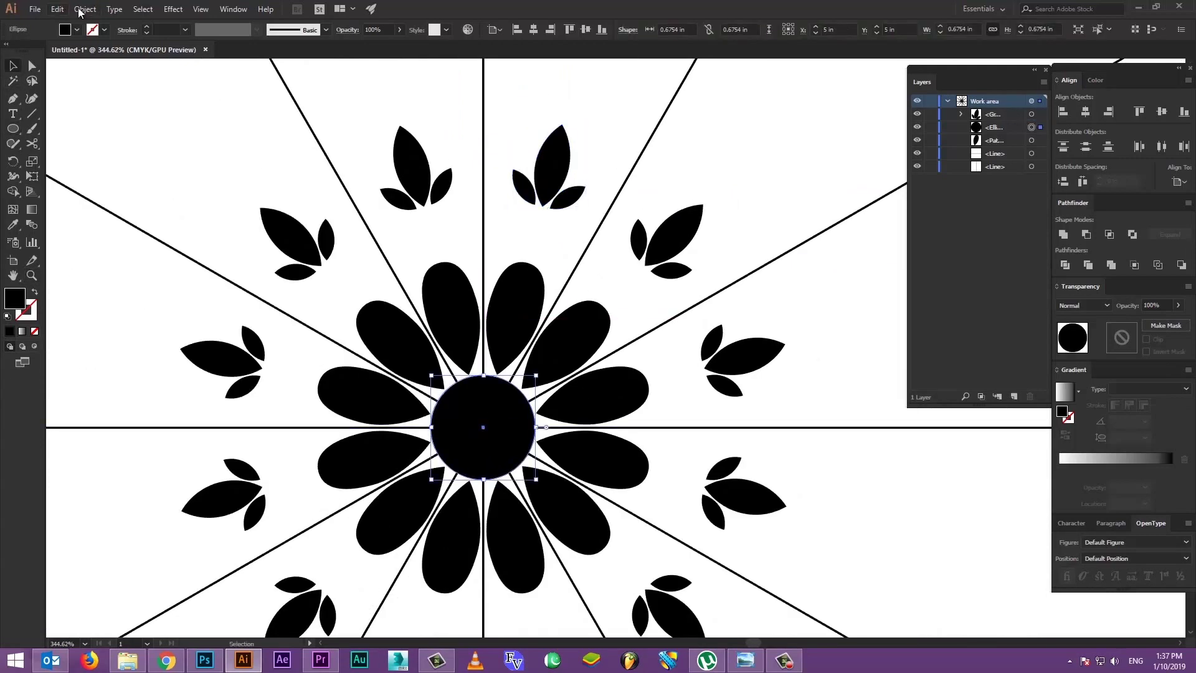
key("ctrl+c")
key("ctrl+f")
left_click_drag(535, 375, 739, 252)
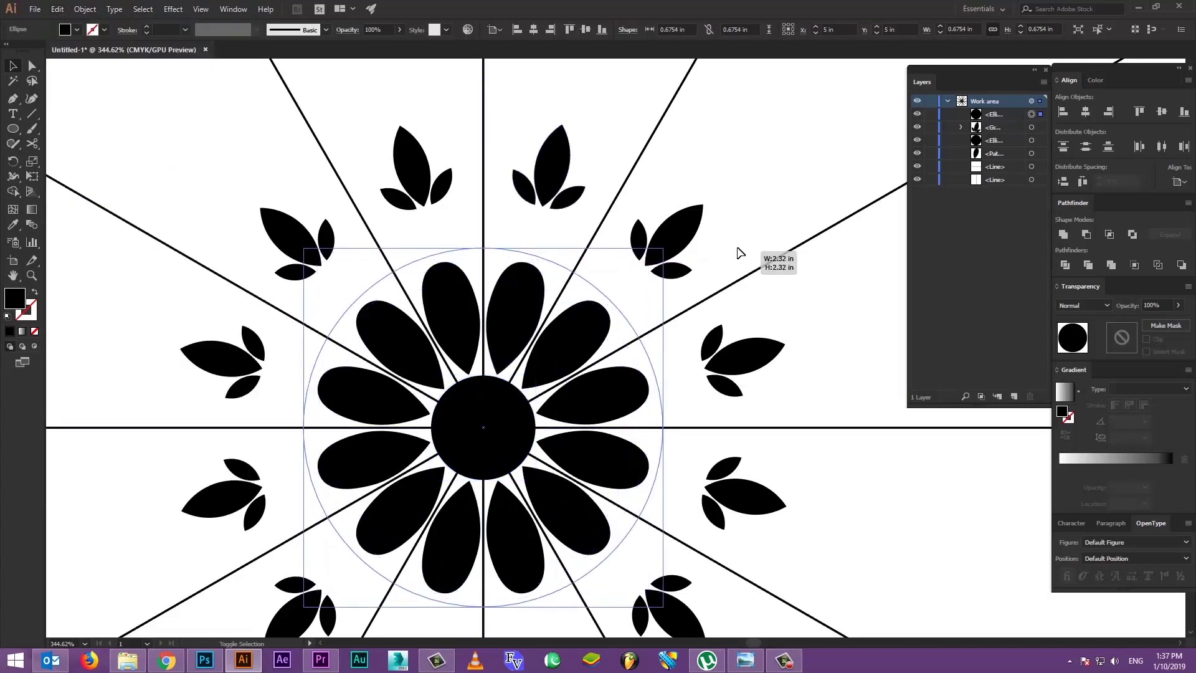
key("shift+x")
left_click(147, 26)
left_click(147, 27)
left_click_drag(663, 247, 667, 243)
Draw a small circle near the ring and fill it solid black in isolation mode.
left_click(187, 287)
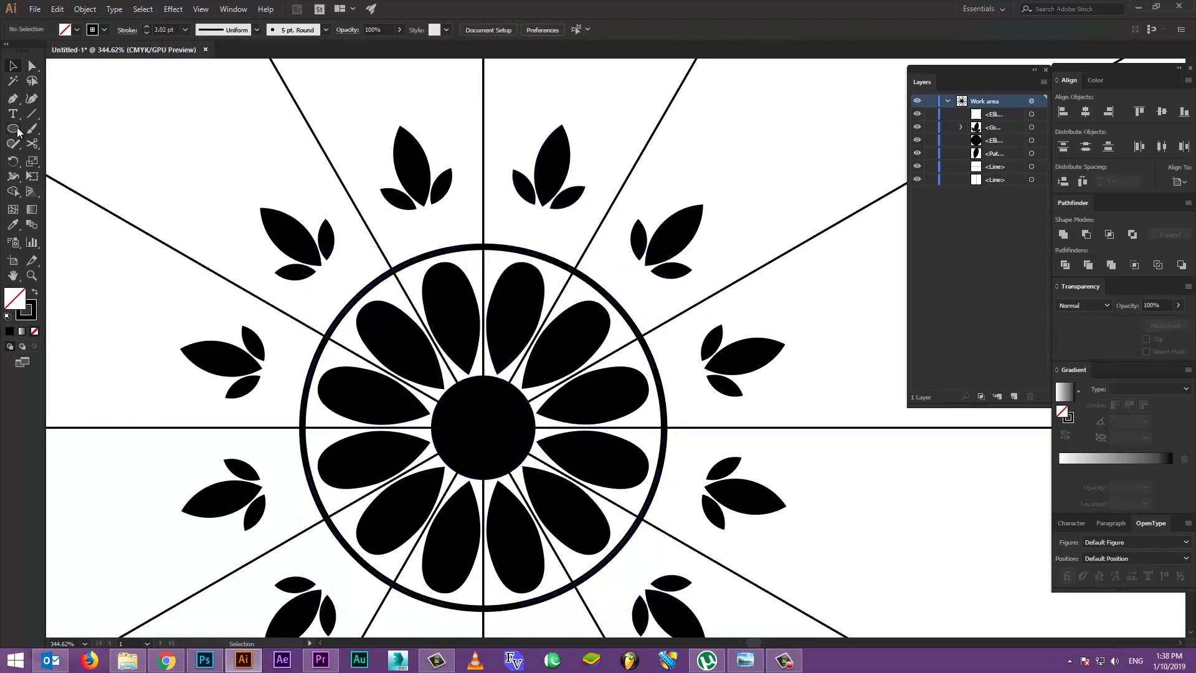
mouse_move(579, 246)
left_mouse_down()
mouse_move(573, 235)
mouse_move(567, 261)
mouse_move(566, 248)
mouse_move(555, 294)
mouse_move(567, 293)
left_mouse_up()
key("v")
double_click(576, 214)
left_click(35, 292)
Cut an overlapping offset copy away with Pathfinder Minus Front, leaving a black crescent.
scroll(533, 259, "up", 3)
scroll(566, 293, "up", 3)
left_click_drag(467, 387, 459, 395)
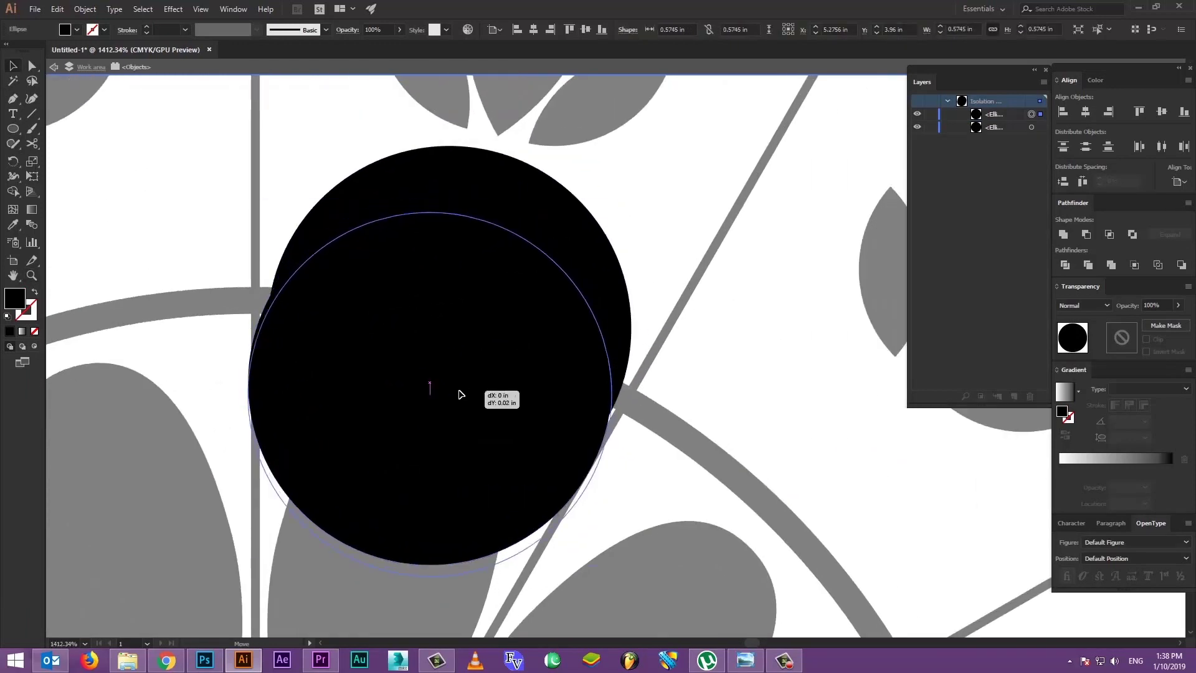
left_click(1084, 232)
key("Escape")
Deselect the artwork and zoom in on the finished flower mandala.
scroll(467, 307, "down", 3)
scroll(319, 257, "down", 3)
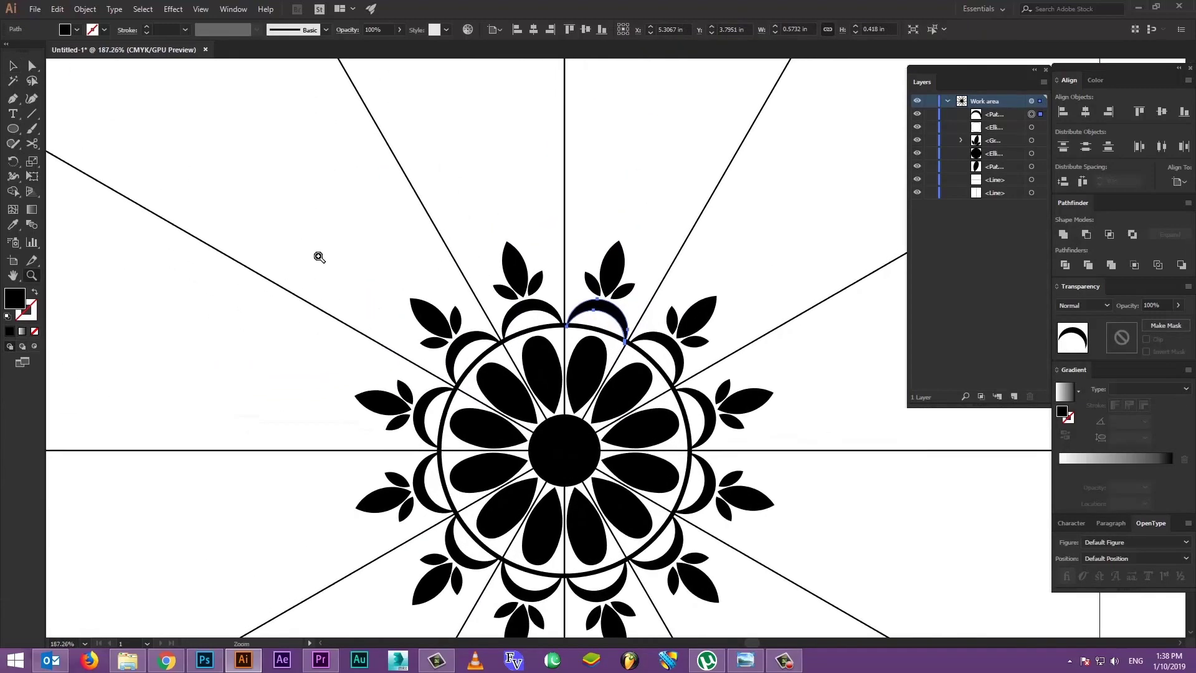
left_click(262, 164)
key("z")
left_click_drag(280, 285, 485, 283)
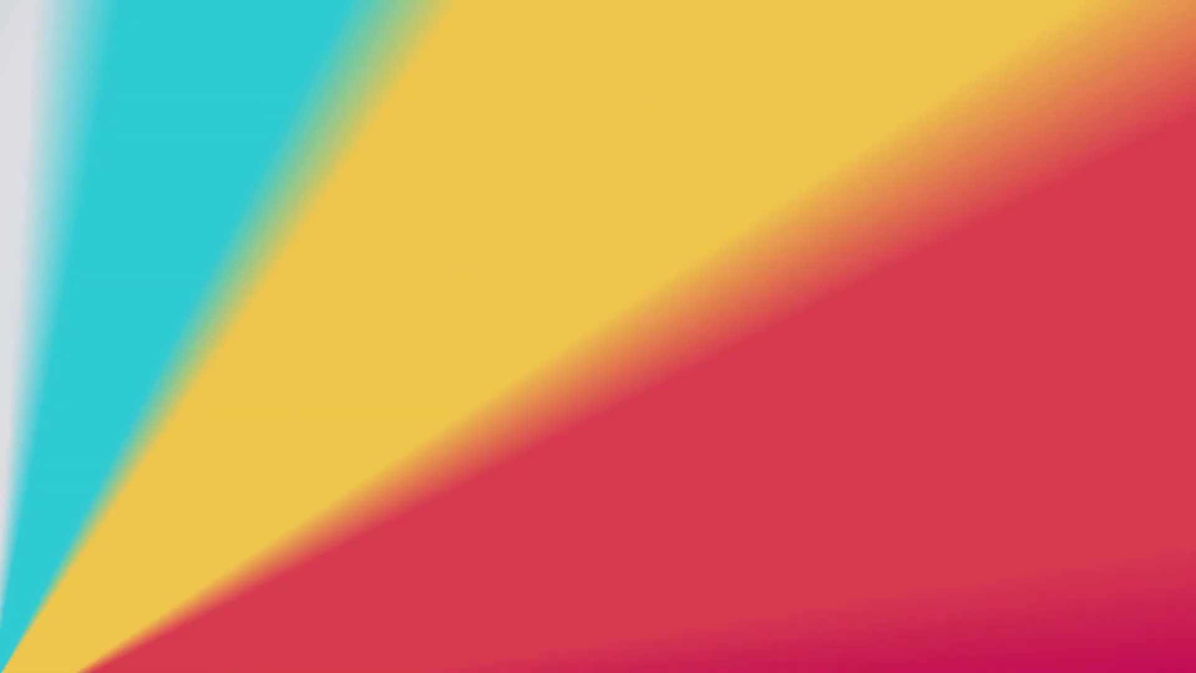